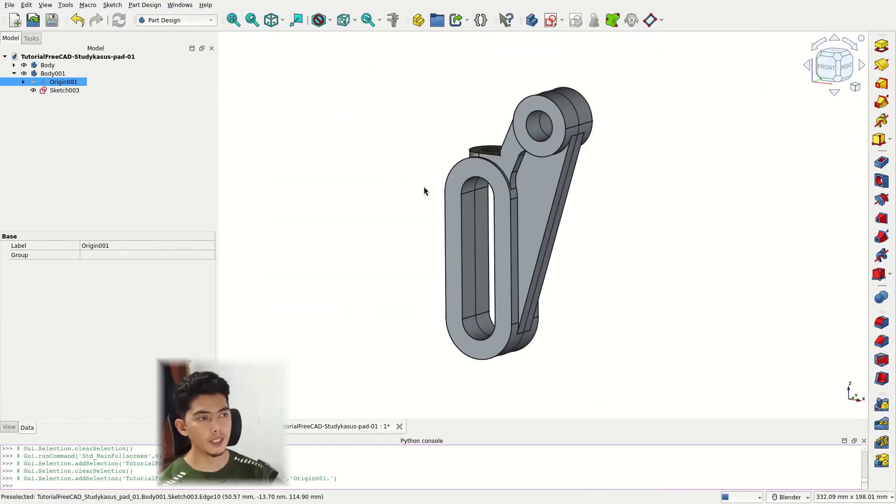
- Activate the Part Design workbench for the bracket model
{"action": "left_click", "coordinate": [203, 24]}
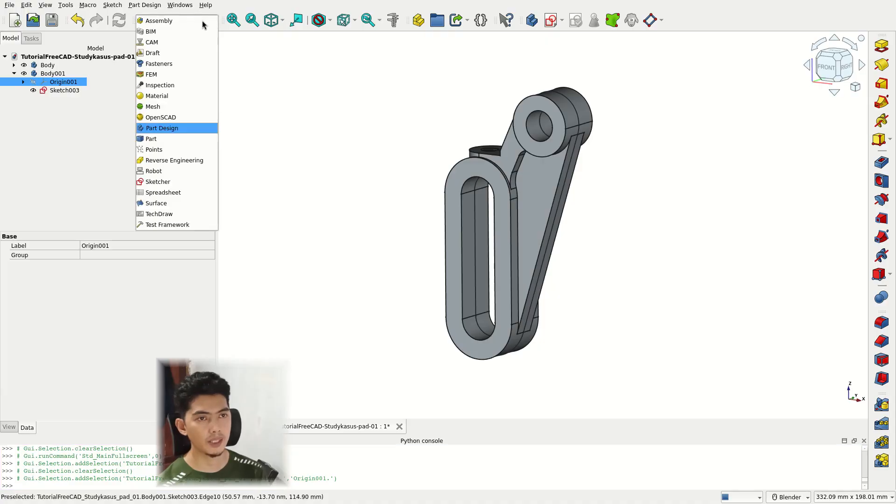
{"action": "left_click", "coordinate": [189, 132]}
{"action": "scroll", "coordinate": [438, 139], "scroll_direction": "down", "scroll_amount": 3}
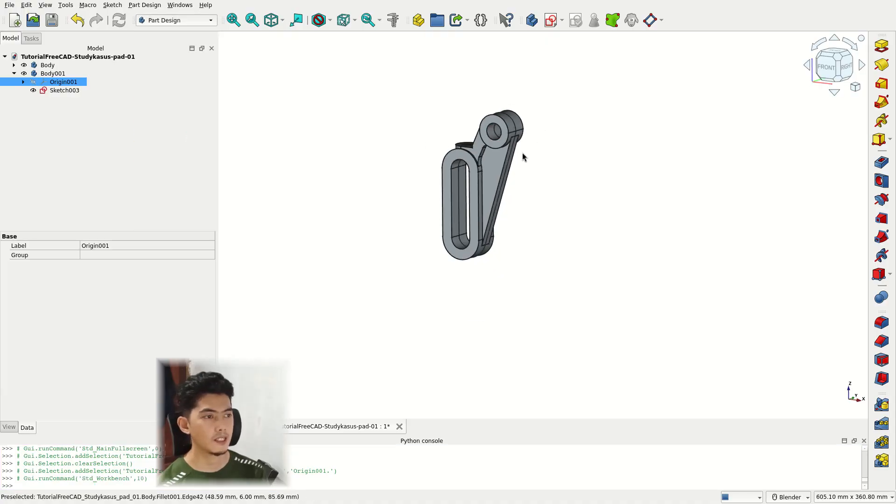
{"action": "scroll", "coordinate": [522, 153], "scroll_direction": "up", "scroll_amount": 3}
{"action": "middle_click_drag", "start_coordinate": [539, 167], "coordinate": [550, 246], "text": "shift"}
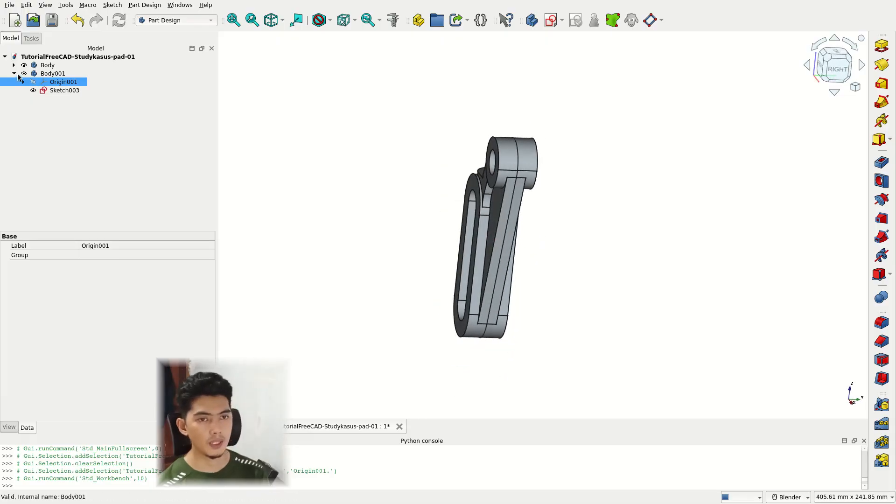
- Show Origin001 of Body001 and examine the bracket against its origin planes from the right side and at an angle
{"action": "left_click", "coordinate": [33, 83]}
{"action": "scroll", "coordinate": [539, 151], "scroll_direction": "down", "scroll_amount": 5}
{"action": "middle_click_drag", "start_coordinate": [612, 157], "coordinate": [579, 139]}
{"action": "scroll", "coordinate": [580, 140], "scroll_direction": "up", "scroll_amount": 4}
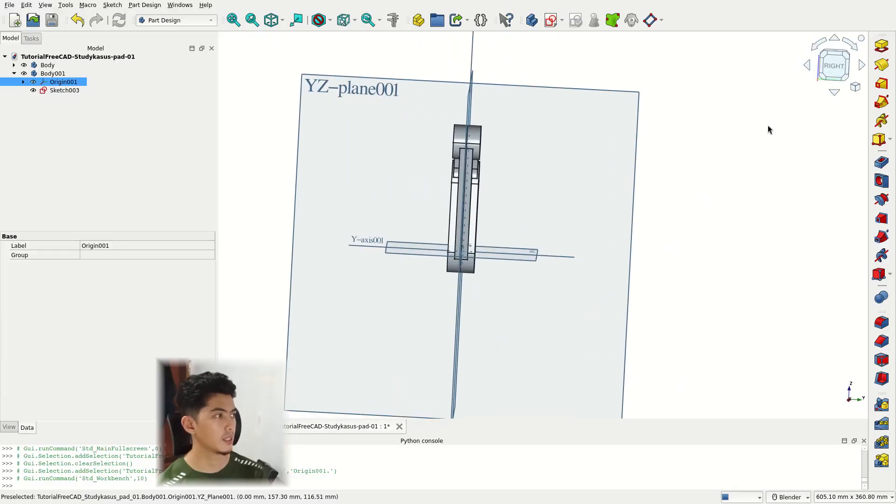
{"action": "left_click", "coordinate": [834, 71]}
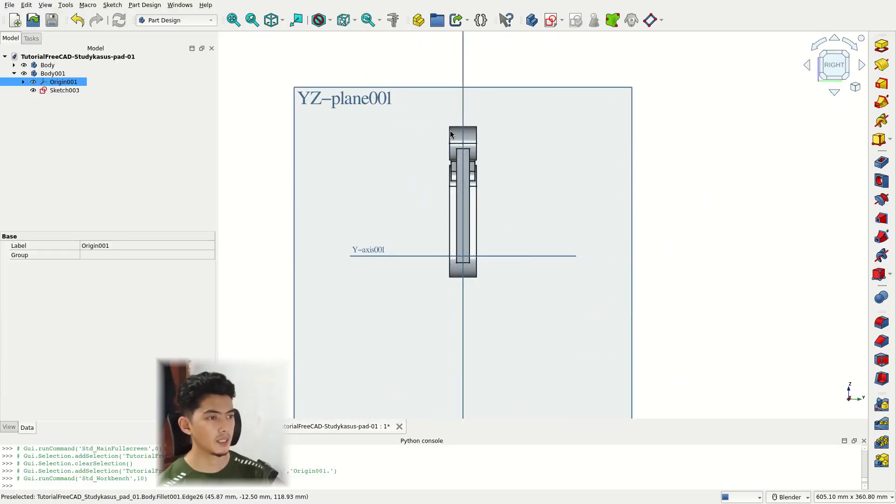
{"action": "scroll", "coordinate": [774, 144], "scroll_direction": "down", "scroll_amount": 4}
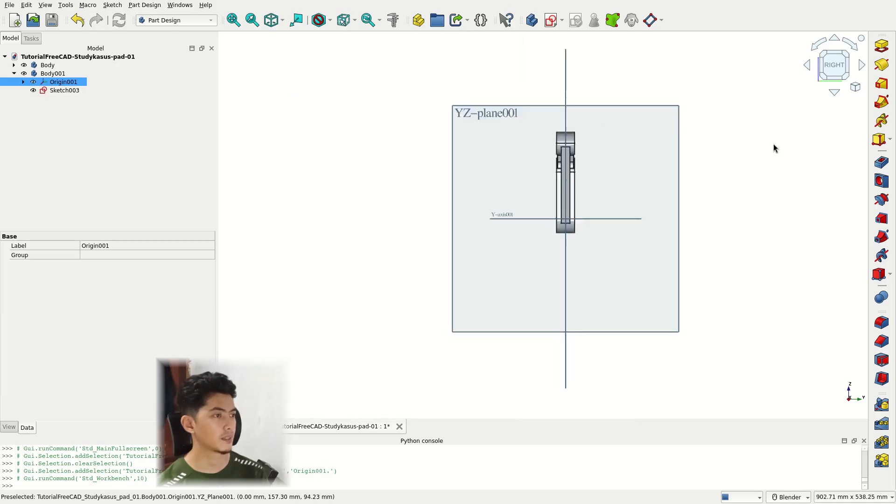
{"action": "middle_click_drag", "start_coordinate": [730, 166], "coordinate": [747, 174]}
{"action": "scroll", "coordinate": [724, 166], "scroll_direction": "up", "scroll_amount": 5}
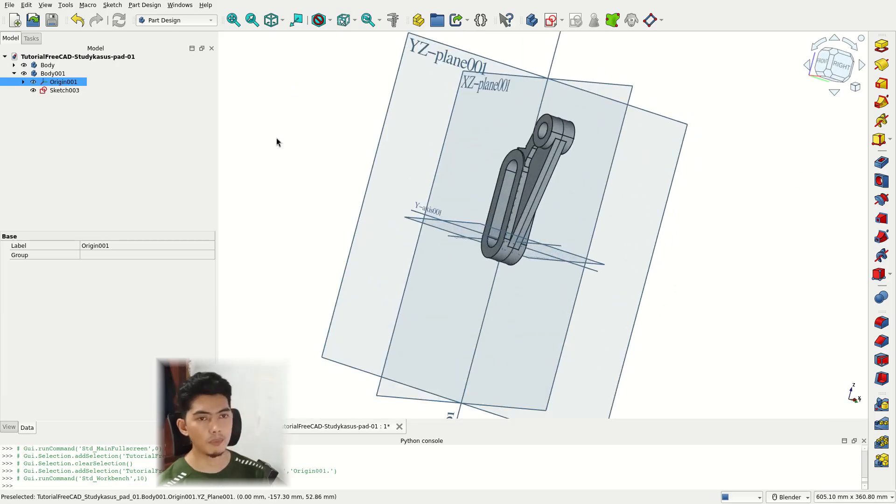
- Hide the solid Body and Origin001 to isolate Sketch003, and view it squarely from the front
{"action": "left_click", "coordinate": [23, 66]}
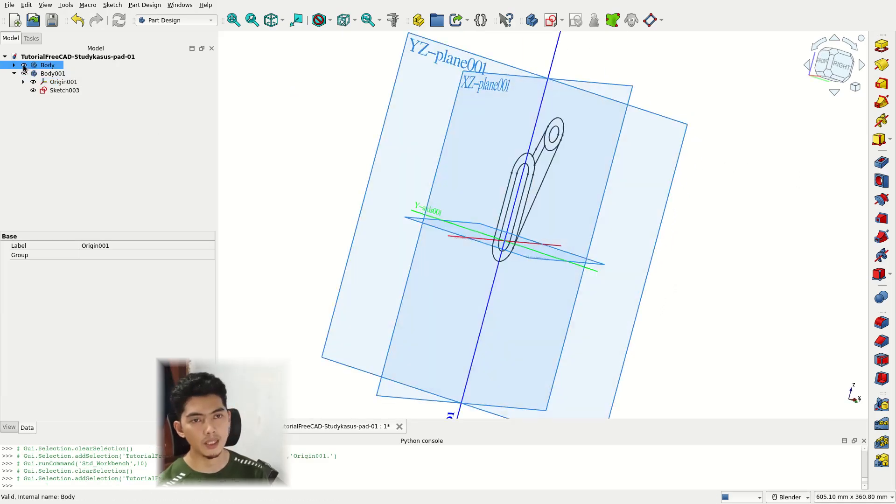
{"action": "left_click", "coordinate": [34, 82]}
{"action": "scroll", "coordinate": [488, 159], "scroll_direction": "down", "scroll_amount": 1}
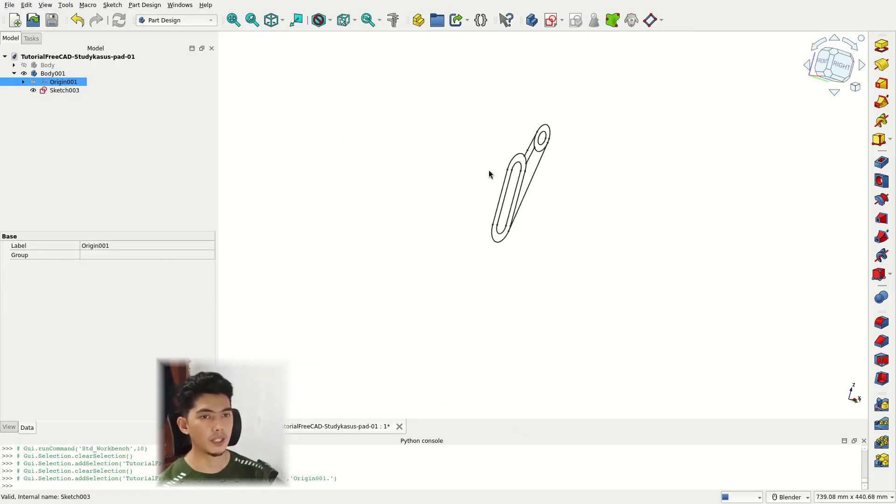
{"action": "mouse_move", "coordinate": [489, 170]}
{"action": "middle_mouse_down"}
{"action": "mouse_move", "coordinate": [668, 223]}
{"action": "mouse_move", "coordinate": [622, 144]}
{"action": "mouse_move", "coordinate": [586, 148]}
{"action": "middle_mouse_up"}
{"action": "scroll", "coordinate": [579, 173], "scroll_direction": "up", "scroll_amount": 3}
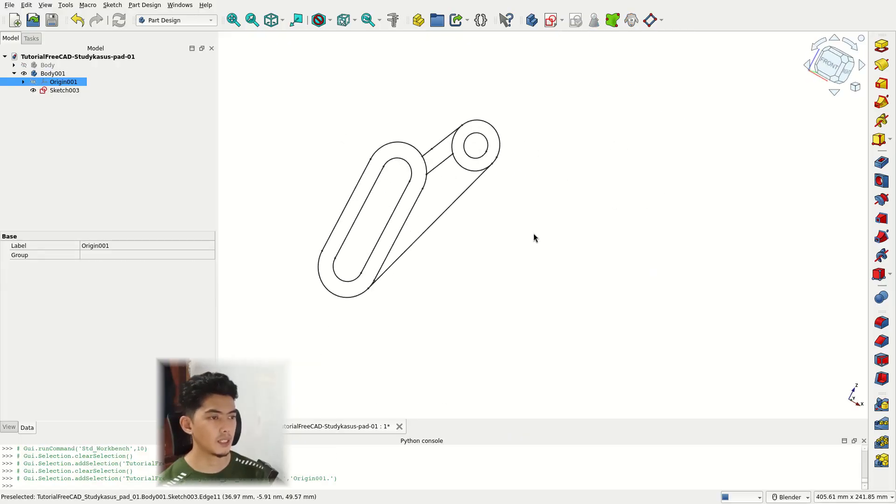
{"action": "middle_click_drag", "start_coordinate": [534, 233], "coordinate": [728, 270], "text": "shift"}
{"action": "mouse_move", "coordinate": [739, 144]}
{"action": "middle_mouse_down"}
{"action": "mouse_move", "coordinate": [686, 111]}
{"action": "mouse_move", "coordinate": [665, 137]}
{"action": "middle_mouse_up"}
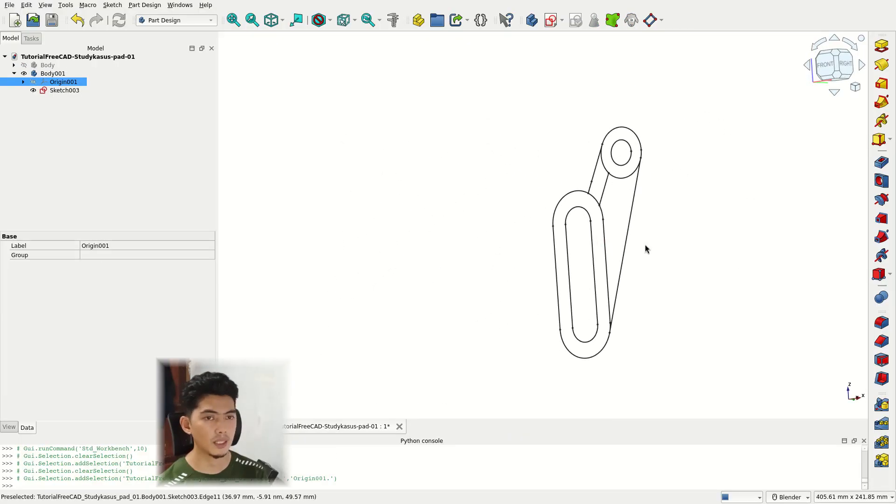
{"action": "left_click", "coordinate": [831, 66]}
- Examine the Sketch003 profile in the front view, checking the upper arc of the outer slot outline
{"action": "scroll", "coordinate": [542, 204], "scroll_direction": "down", "scroll_amount": 2}
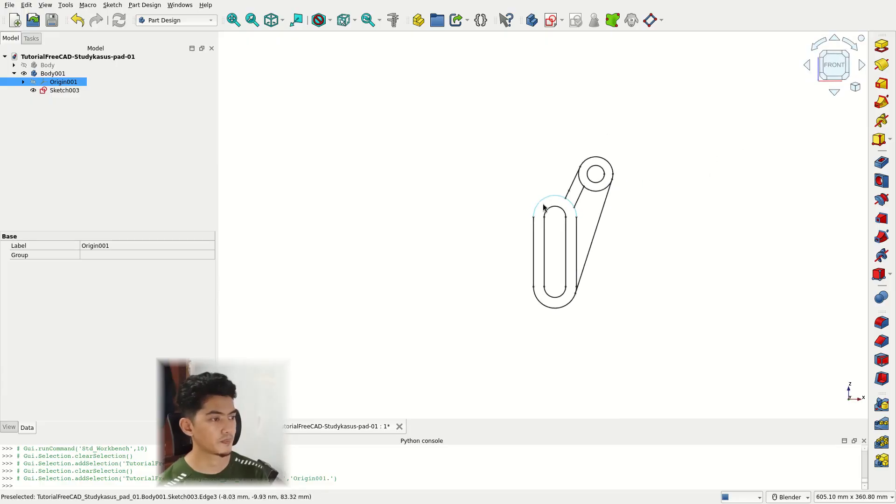
{"action": "middle_click_drag", "start_coordinate": [511, 175], "coordinate": [446, 142], "text": "shift"}
{"action": "scroll", "coordinate": [670, 173], "scroll_direction": "up", "scroll_amount": 2}
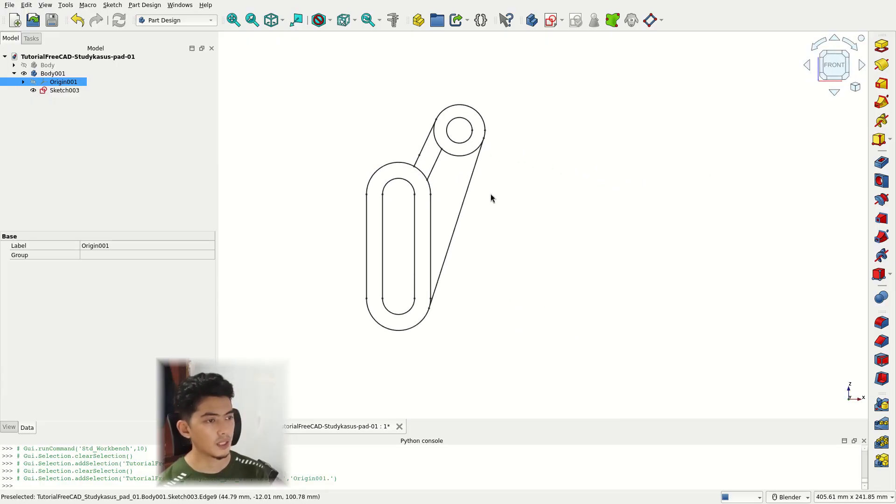
{"action": "middle_click_drag", "start_coordinate": [528, 198], "coordinate": [649, 213], "text": "shift"}
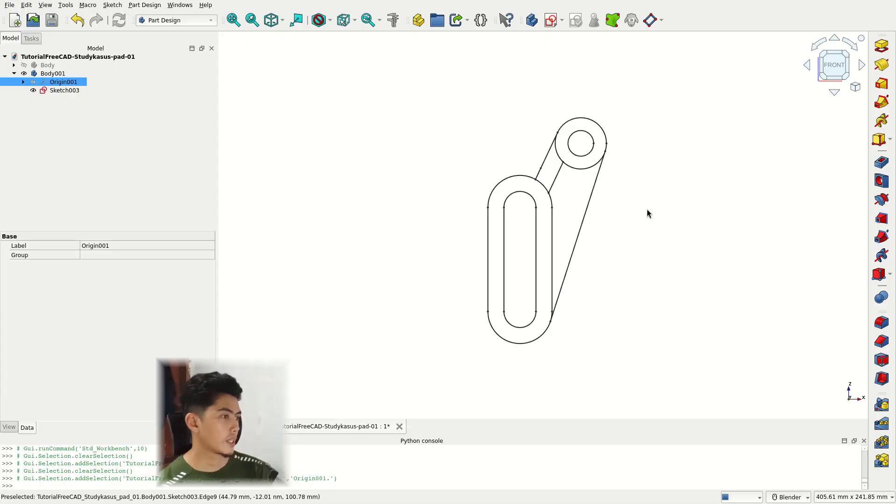
{"action": "scroll", "coordinate": [555, 202], "scroll_direction": "up", "scroll_amount": 2}
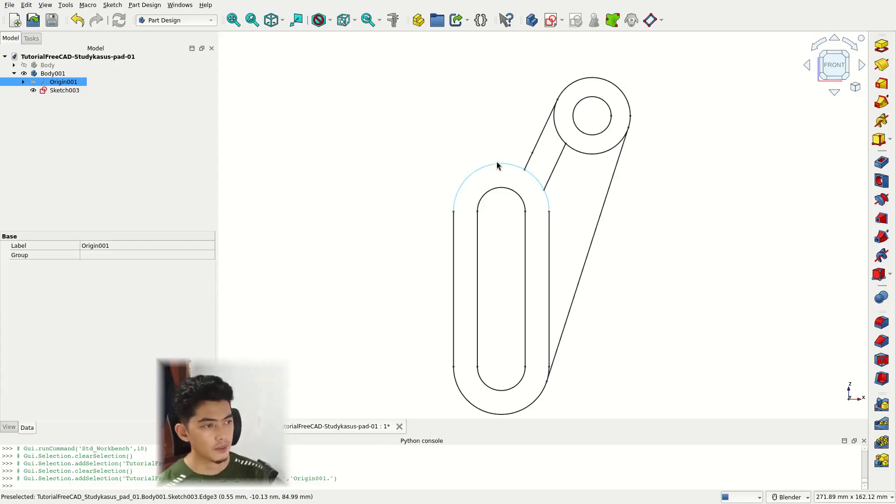
{"action": "mouse_move", "coordinate": [499, 129]}
{"action": "middle_mouse_down", "text": "shift"}
{"action": "mouse_move", "coordinate": [489, 91]}
{"action": "mouse_move", "coordinate": [498, 77]}
{"action": "middle_mouse_up", "text": "shift"}
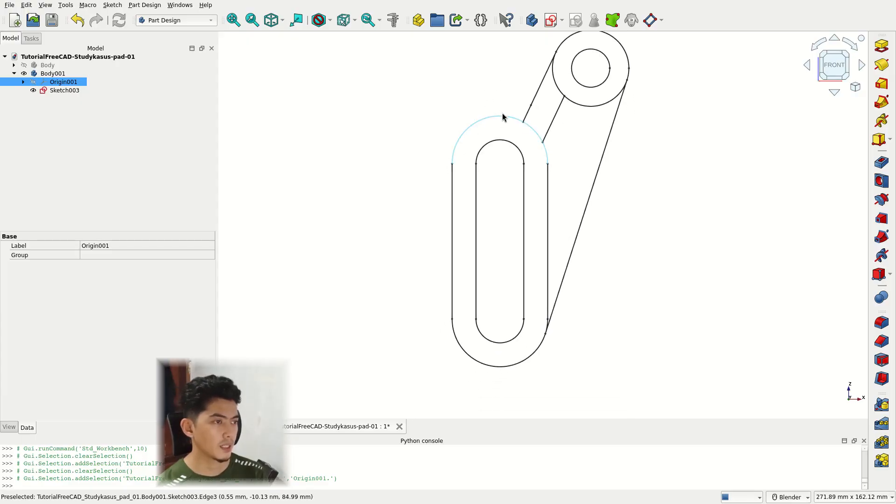
{"action": "left_click", "coordinate": [503, 116]}
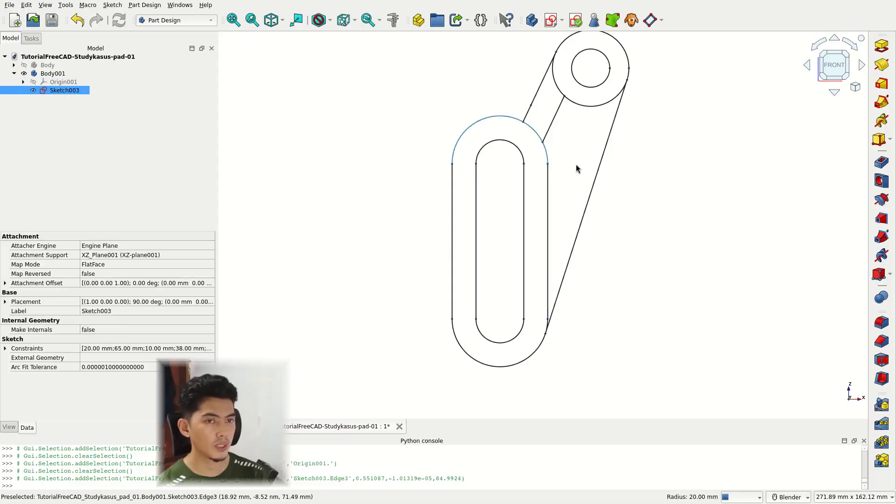
{"action": "middle_click_drag", "start_coordinate": [576, 166], "coordinate": [565, 179], "text": "shift"}
{"action": "left_click", "coordinate": [445, 89]}
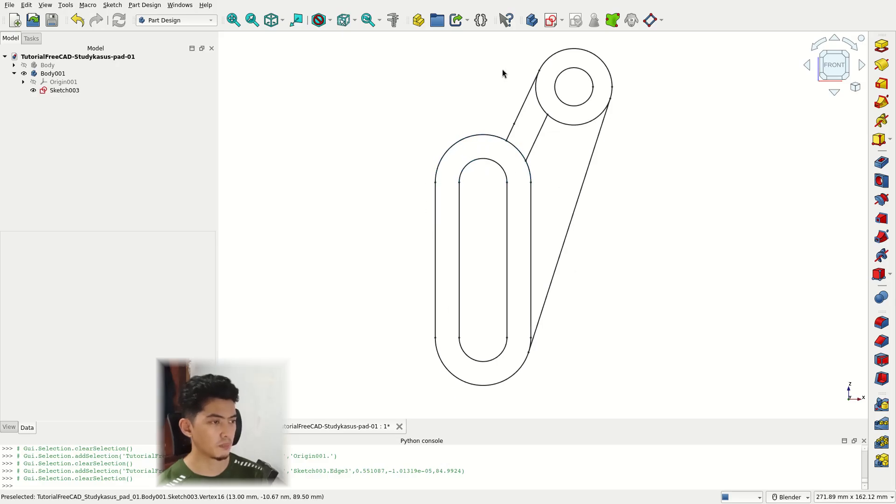
{"action": "scroll", "coordinate": [489, 132], "scroll_direction": "down", "scroll_amount": 1}
{"action": "middle_click_drag", "start_coordinate": [536, 146], "coordinate": [554, 179], "text": "shift"}
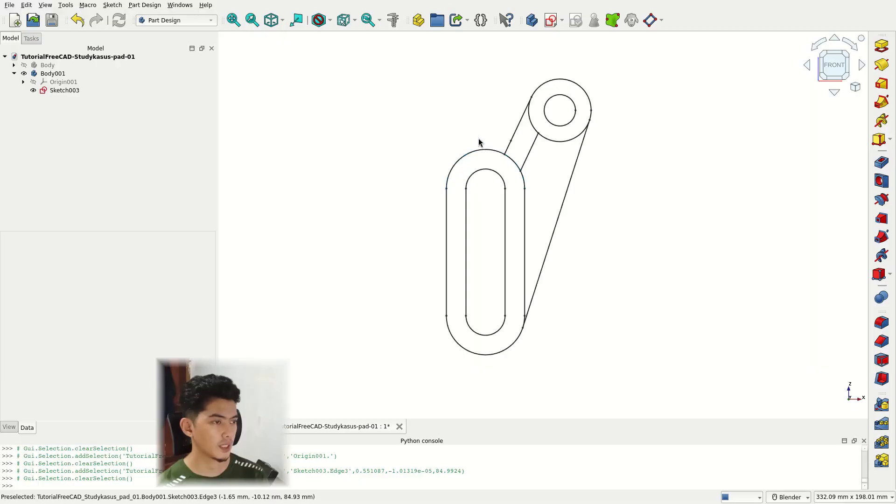
{"action": "scroll", "coordinate": [477, 135], "scroll_direction": "up", "scroll_amount": 1}
{"action": "scroll", "coordinate": [481, 123], "scroll_direction": "down", "scroll_amount": 1}
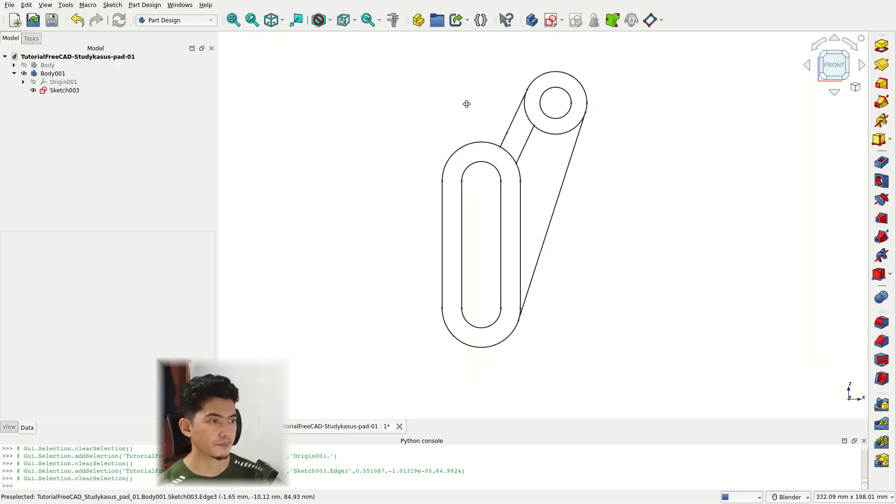
- Select all four edges of the outer slot outline in Sketch003 to inspect that closed contour
{"action": "left_click", "coordinate": [476, 135]}
{"action": "left_click", "coordinate": [441, 222]}
{"action": "left_click", "coordinate": [460, 334]}
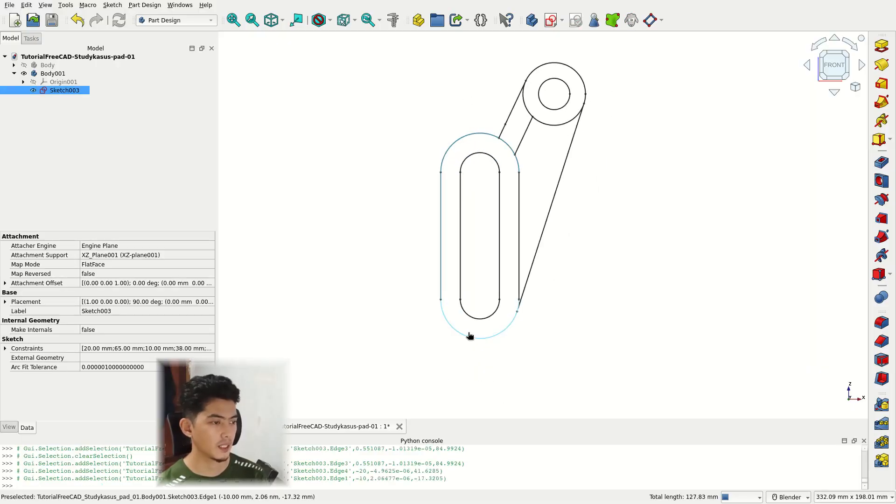
{"action": "left_click", "coordinate": [519, 248]}
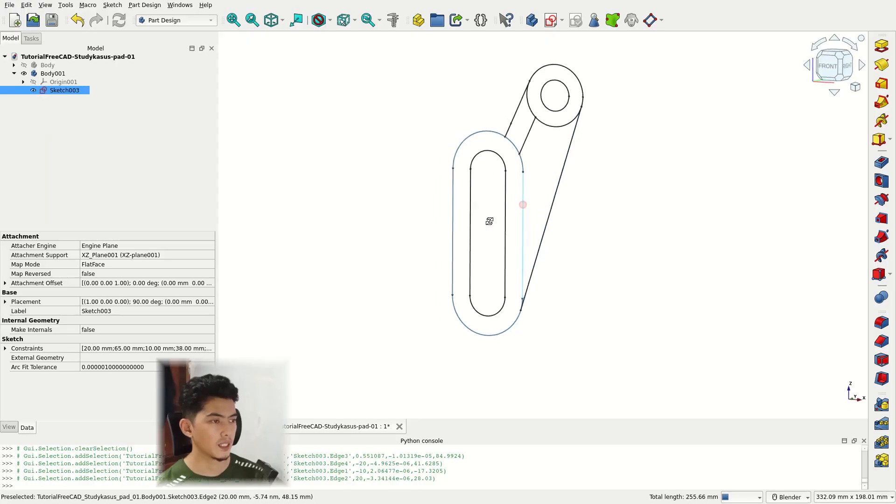
{"action": "scroll", "coordinate": [534, 210], "scroll_direction": "up", "scroll_amount": 3}
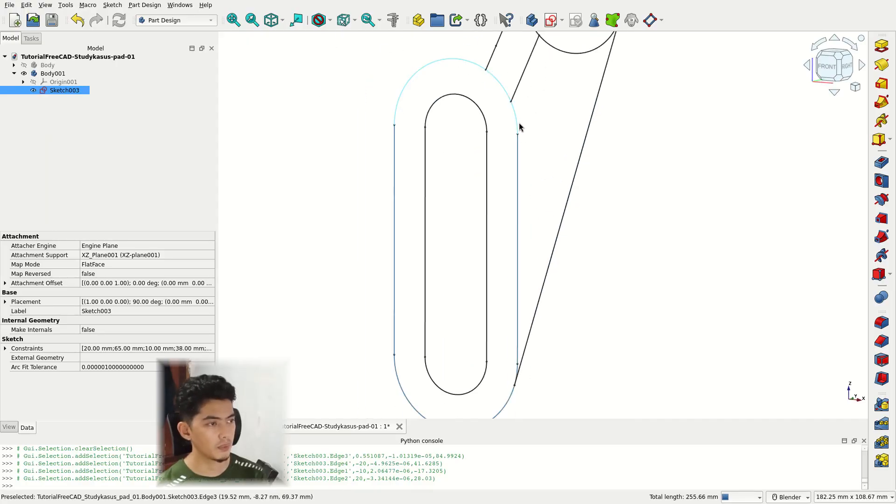
{"action": "scroll", "coordinate": [532, 213], "scroll_direction": "down", "scroll_amount": 2}
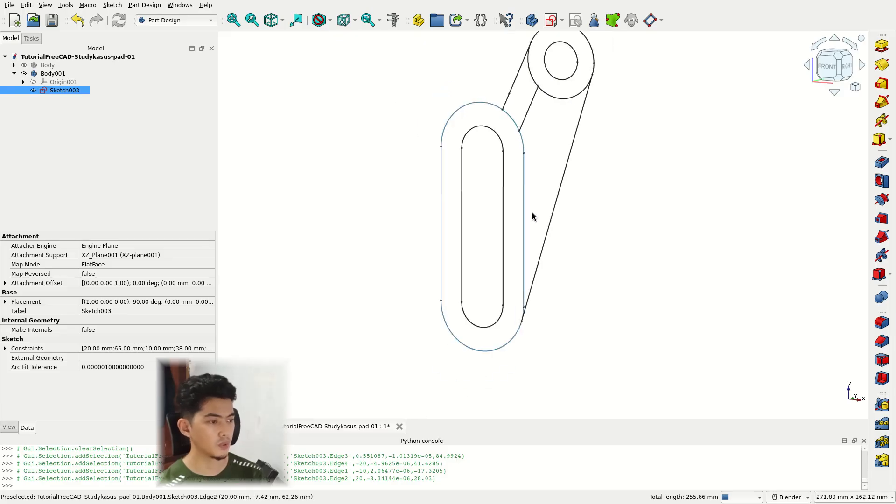
{"action": "middle_click_drag", "start_coordinate": [532, 214], "coordinate": [567, 188]}
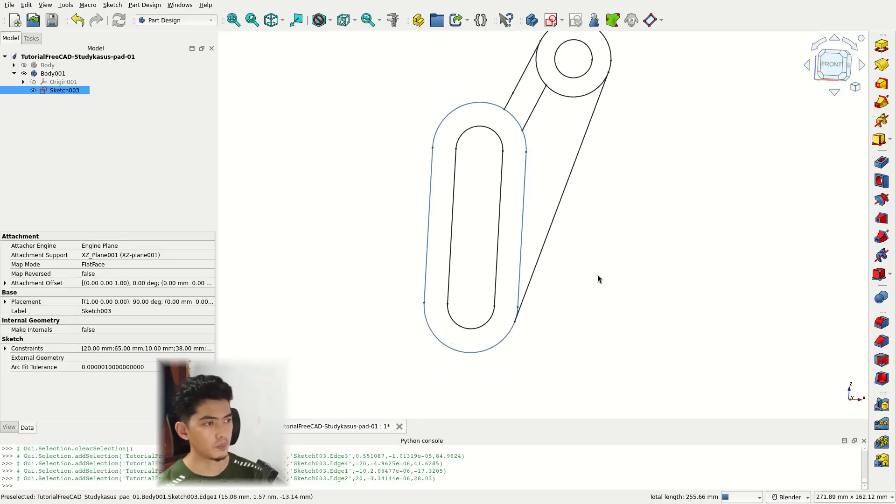
{"action": "scroll", "coordinate": [598, 278], "scroll_direction": "down", "scroll_amount": 1}
- Select both arcs and both straight edges of the inner slot in Sketch003 to inspect its contour
{"action": "left_click", "coordinate": [508, 163]}
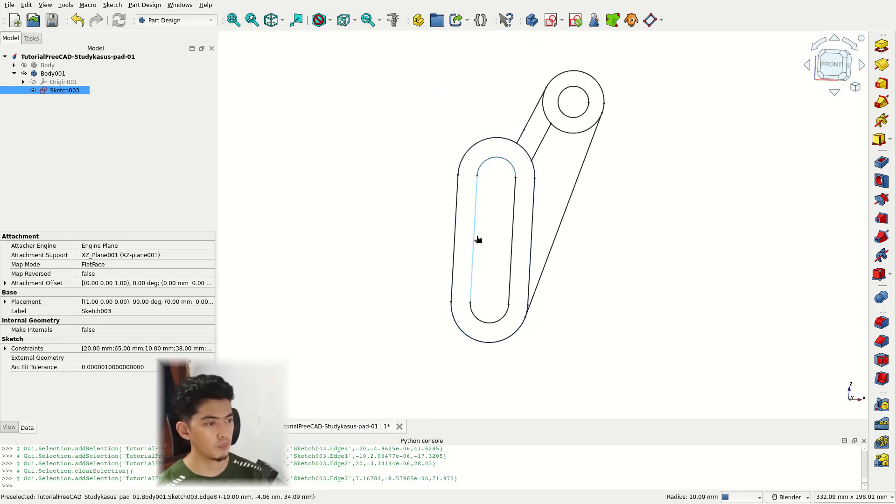
{"action": "left_click", "coordinate": [478, 239]}
{"action": "left_click", "coordinate": [491, 322]}
{"action": "left_click", "coordinate": [508, 266]}
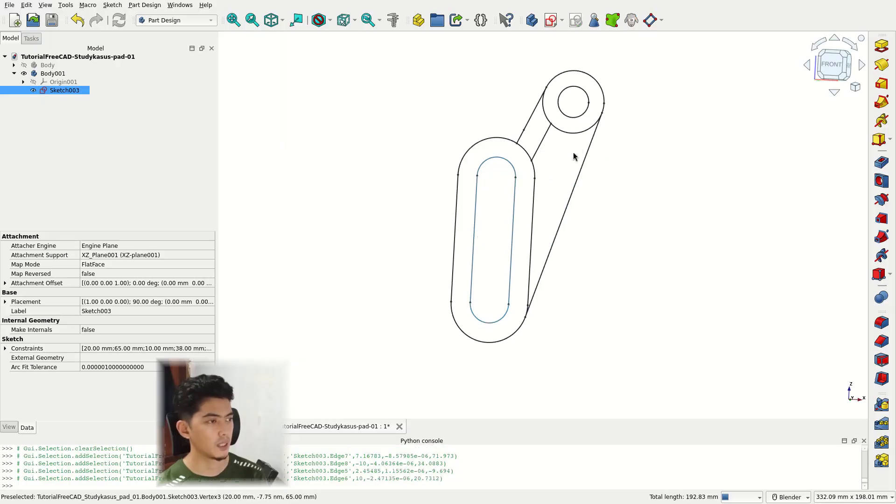
- Select the outer circle and the inner circle at the upper end of Sketch003 in turn
{"action": "left_click", "coordinate": [566, 134]}
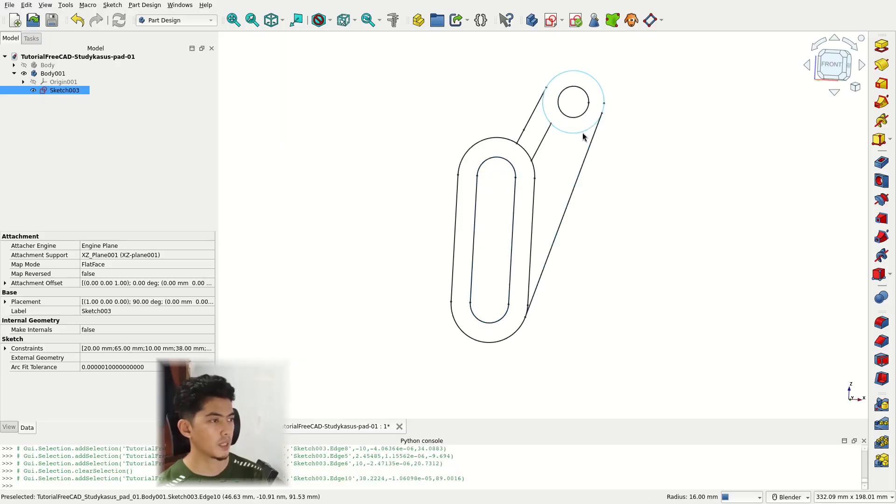
{"action": "left_click", "coordinate": [587, 91]}
{"action": "scroll", "coordinate": [629, 76], "scroll_direction": "up", "scroll_amount": 2}
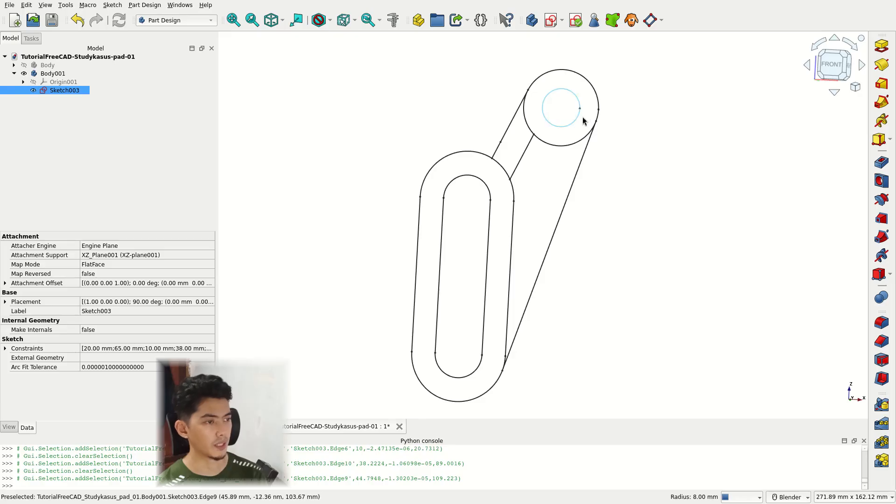
{"action": "scroll", "coordinate": [534, 186], "scroll_direction": "down", "scroll_amount": 1}
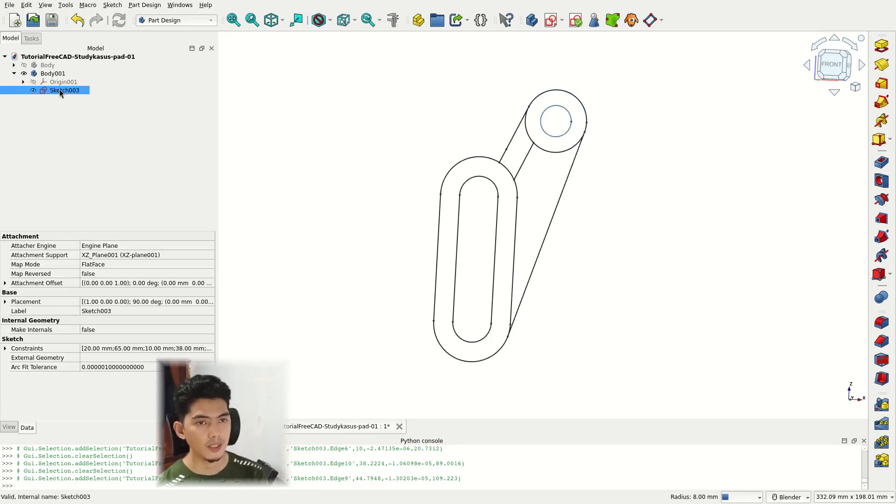
- Open Sketch003 for editing, examine its constraints and the lines connecting the slot with the circles, and close the sketch
{"action": "scroll", "coordinate": [544, 181], "scroll_direction": "up", "scroll_amount": 1}
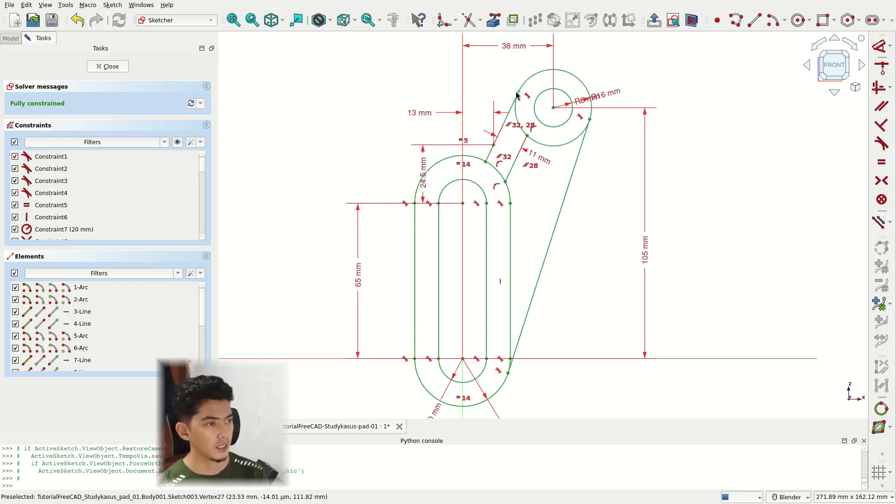
{"action": "left_click", "coordinate": [521, 150]}
{"action": "left_click", "coordinate": [567, 192]}
{"action": "left_click", "coordinate": [511, 150]}
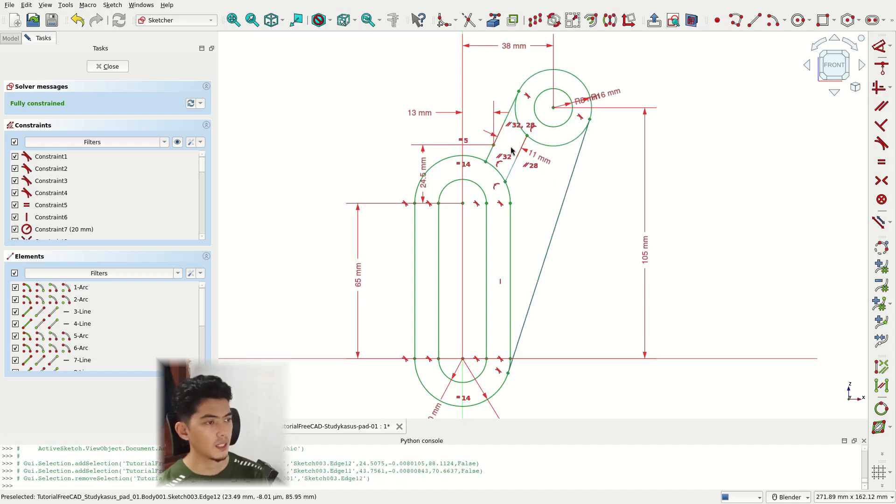
{"action": "left_click", "coordinate": [503, 125]}
{"action": "scroll", "coordinate": [528, 180], "scroll_direction": "down", "scroll_amount": 1}
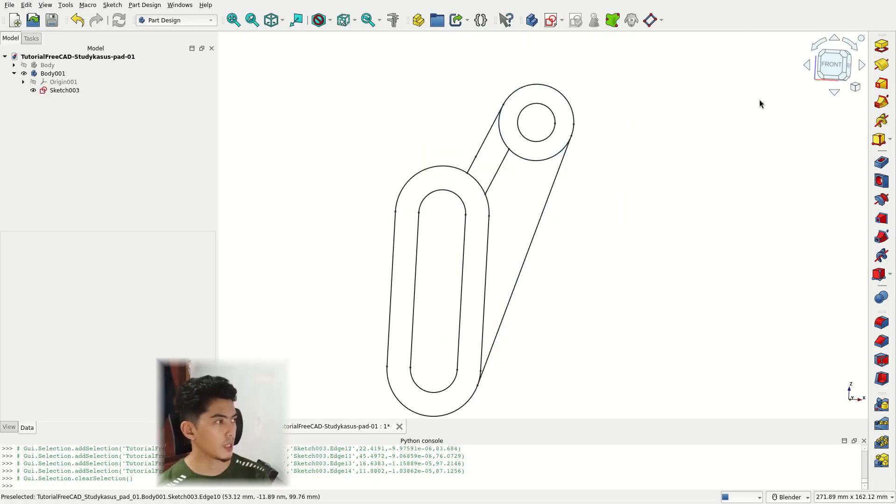
{"action": "scroll", "coordinate": [400, 100], "scroll_direction": "down", "scroll_amount": 2}
{"action": "scroll", "coordinate": [401, 149], "scroll_direction": "up", "scroll_amount": 2}
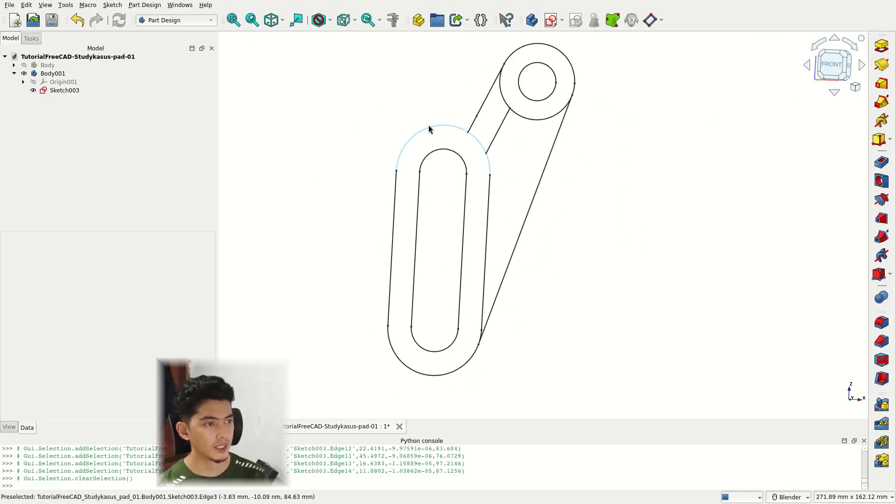
{"action": "mouse_move", "coordinate": [434, 84]}
{"action": "middle_mouse_down"}
{"action": "mouse_move", "coordinate": [520, 110]}
{"action": "mouse_move", "coordinate": [510, 96]}
{"action": "middle_mouse_up"}
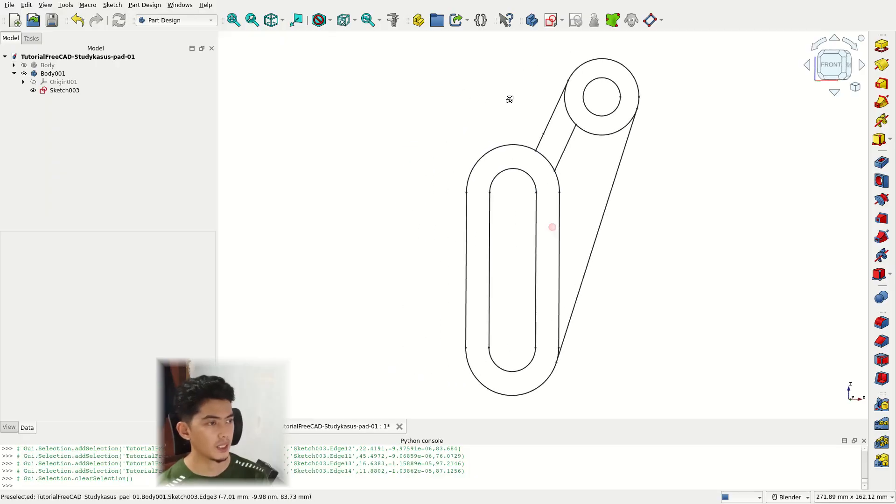
- Select all eight edges forming the outer and inner slot contours in Sketch003
{"action": "left_click", "coordinate": [504, 145]}
{"action": "left_click", "coordinate": [466, 254]}
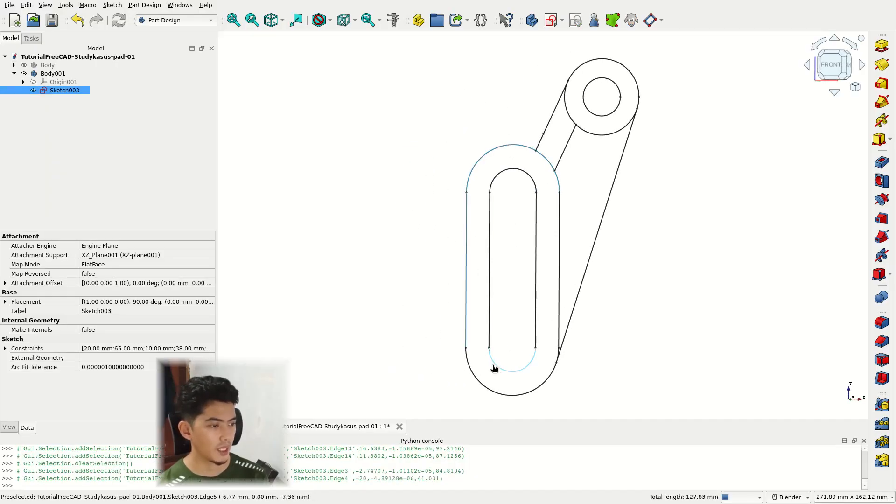
{"action": "left_click", "coordinate": [500, 394]}
{"action": "left_click", "coordinate": [555, 266]}
{"action": "left_click", "coordinate": [536, 239]}
{"action": "left_click", "coordinate": [525, 170]}
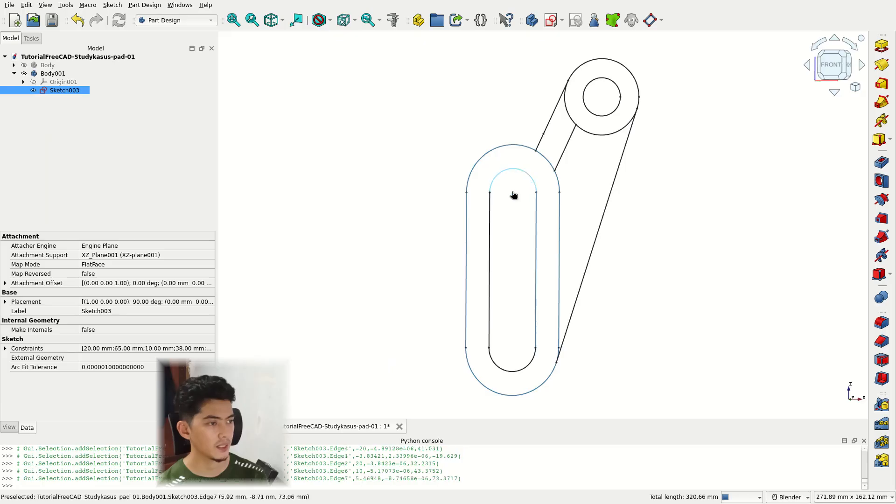
{"action": "left_click", "coordinate": [489, 240]}
{"action": "left_click", "coordinate": [519, 372]}
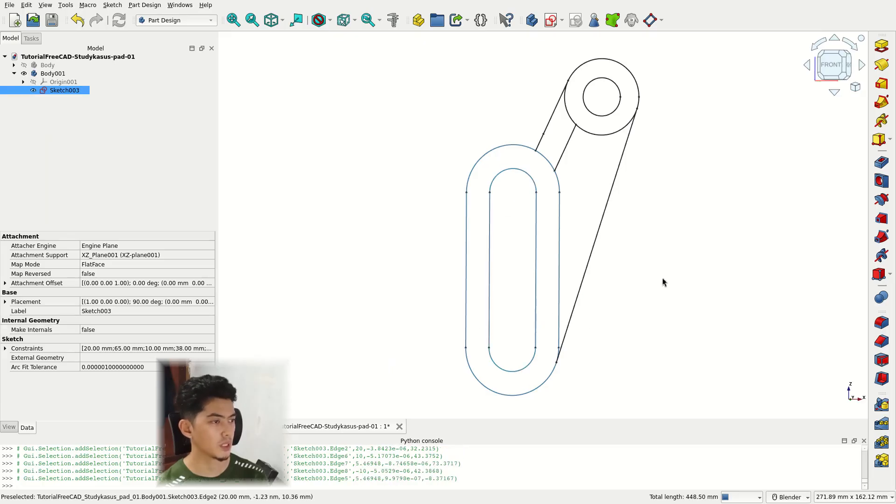
- Pad the selected slot contours with Body001 as the active body, symmetric to the sketch plane, with a length of 25 mm
{"action": "left_click", "coordinate": [883, 51]}
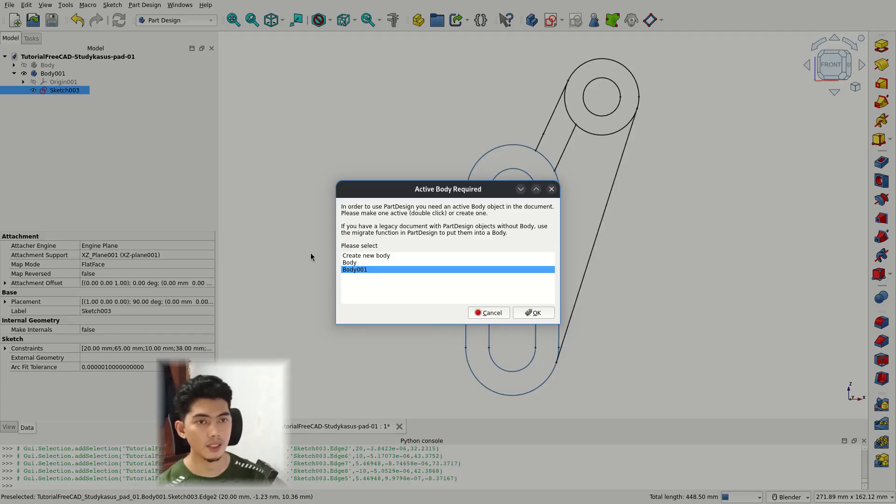
{"action": "left_click", "coordinate": [537, 317]}
{"action": "scroll", "coordinate": [497, 211], "scroll_direction": "down", "scroll_amount": 3}
{"action": "scroll", "coordinate": [538, 225], "scroll_direction": "up", "scroll_amount": 4}
{"action": "middle_click_drag", "start_coordinate": [555, 215], "coordinate": [579, 190]}
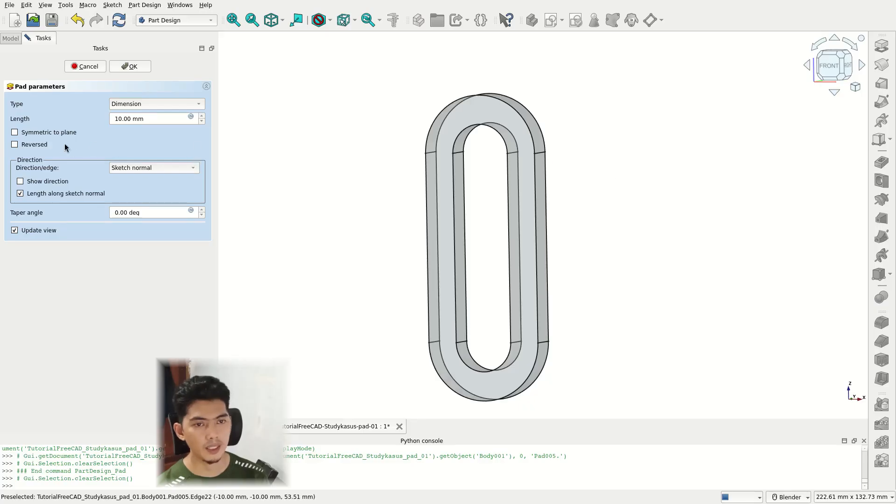
{"action": "left_click", "coordinate": [15, 133]}
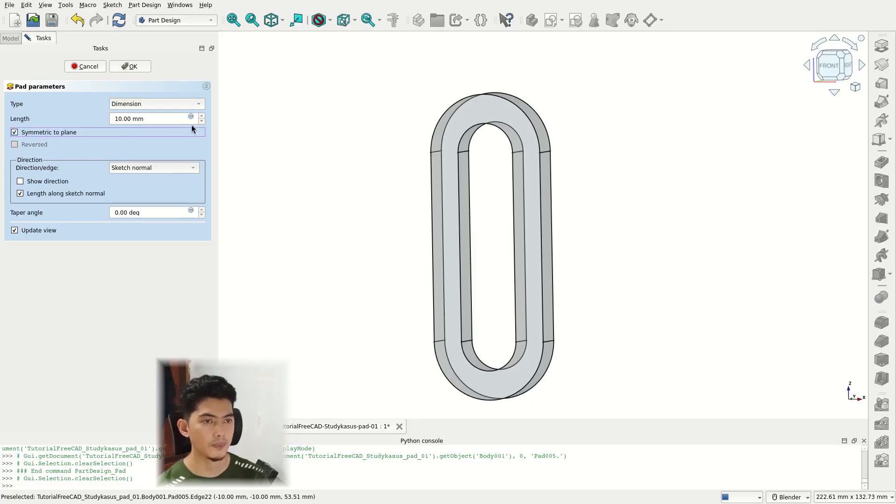
{"action": "left_click", "coordinate": [131, 119]}
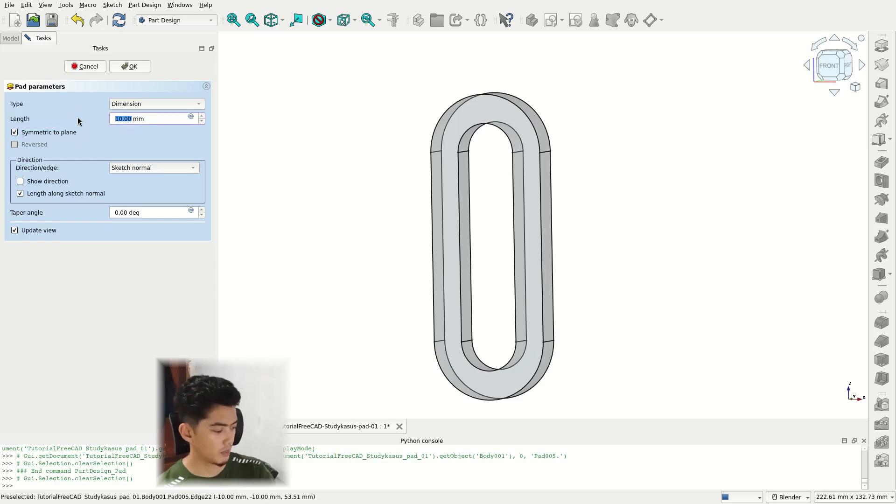
{"action": "key", "text": "Return"}
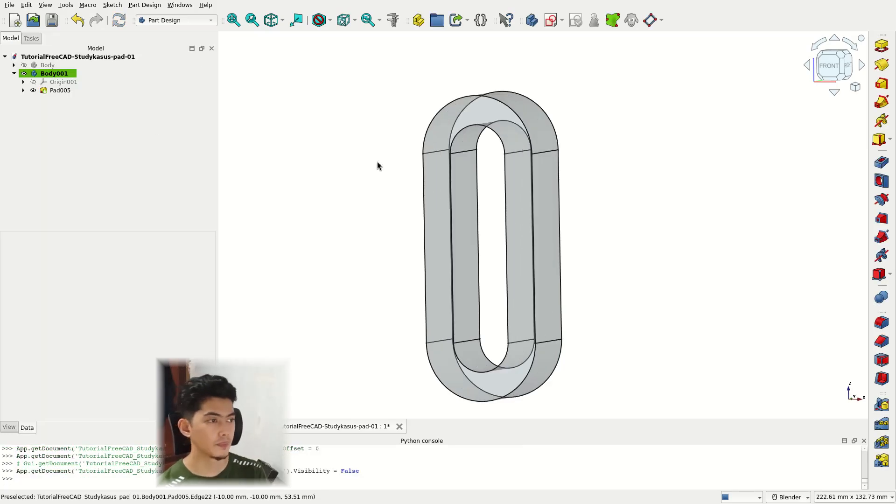
- Show Sketch003 again so that it is visible together with the slot pad
{"action": "scroll", "coordinate": [586, 173], "scroll_direction": "down", "scroll_amount": 3}
{"action": "left_click", "coordinate": [24, 90]}
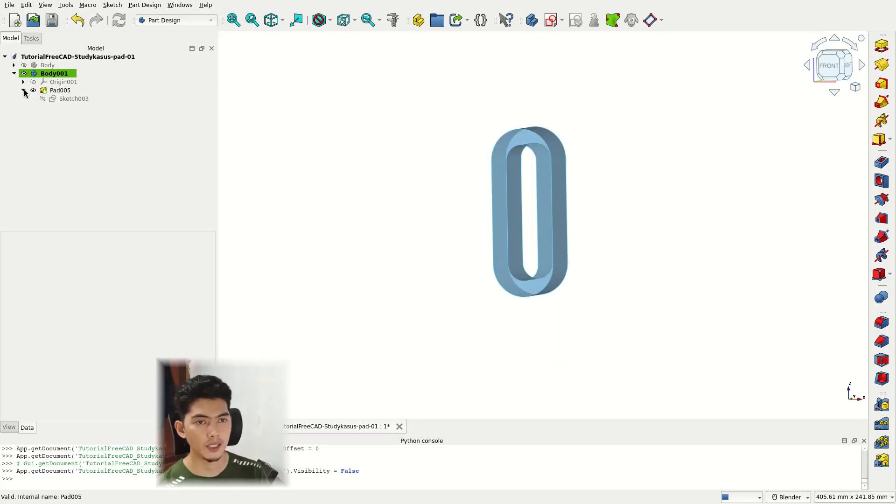
{"action": "left_click", "coordinate": [43, 99]}
{"action": "scroll", "coordinate": [614, 217], "scroll_direction": "down", "scroll_amount": 2}
{"action": "scroll", "coordinate": [615, 210], "scroll_direction": "up", "scroll_amount": 3}
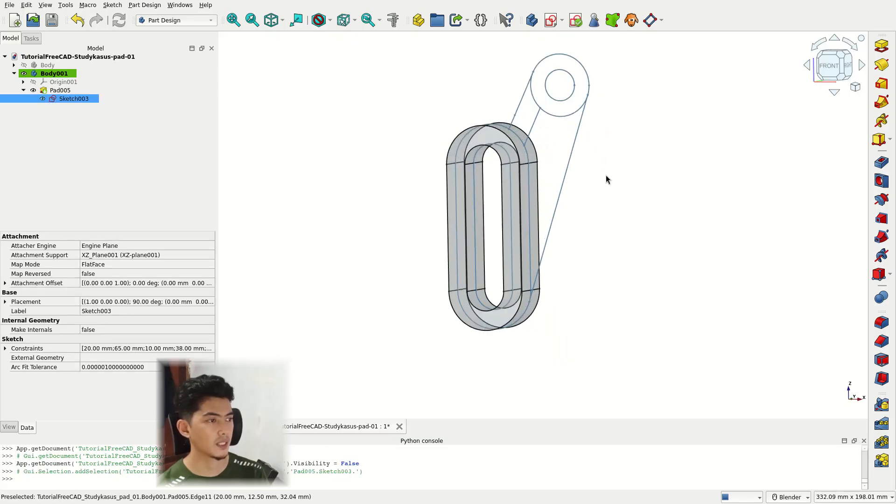
{"action": "middle_click_drag", "start_coordinate": [608, 177], "coordinate": [574, 188]}
{"action": "left_click", "coordinate": [610, 178]}
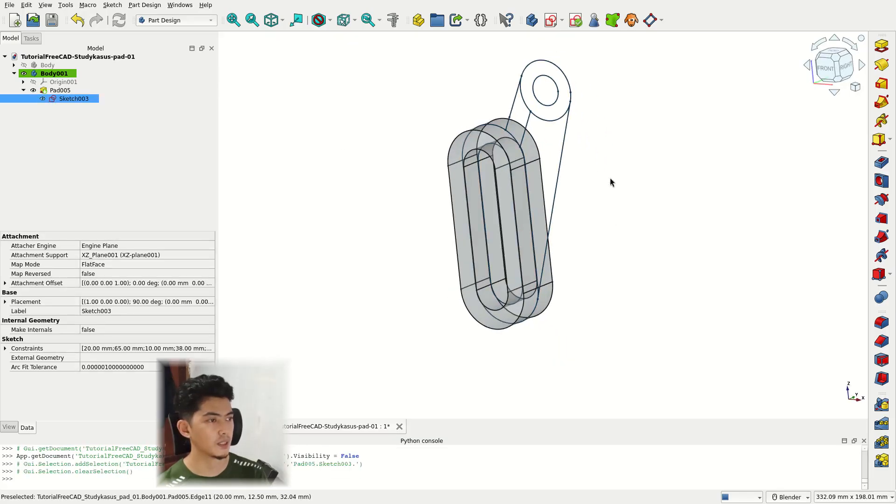
- Turn off the transparency of the slot pad in Body001
{"action": "left_click", "coordinate": [71, 93]}
{"action": "right_click", "coordinate": [72, 96]}
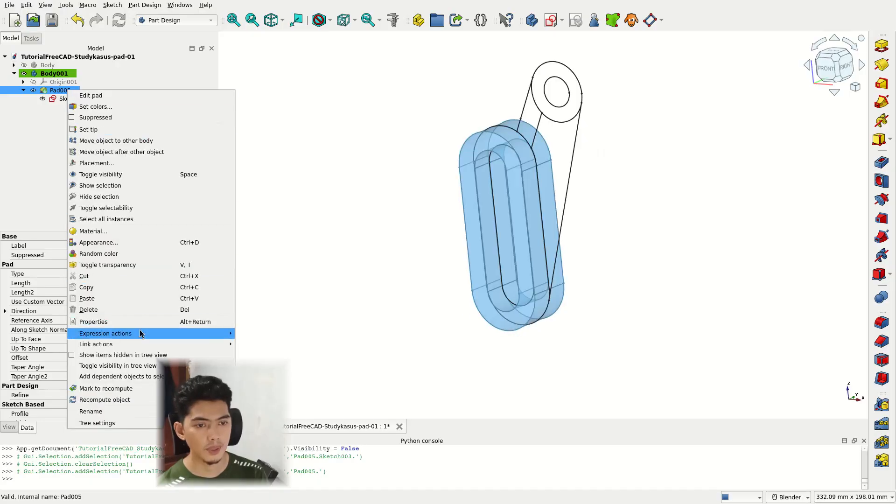
{"action": "left_click", "coordinate": [144, 262]}
{"action": "left_click", "coordinate": [605, 228]}
{"action": "middle_click_drag", "start_coordinate": [605, 228], "coordinate": [550, 202]}
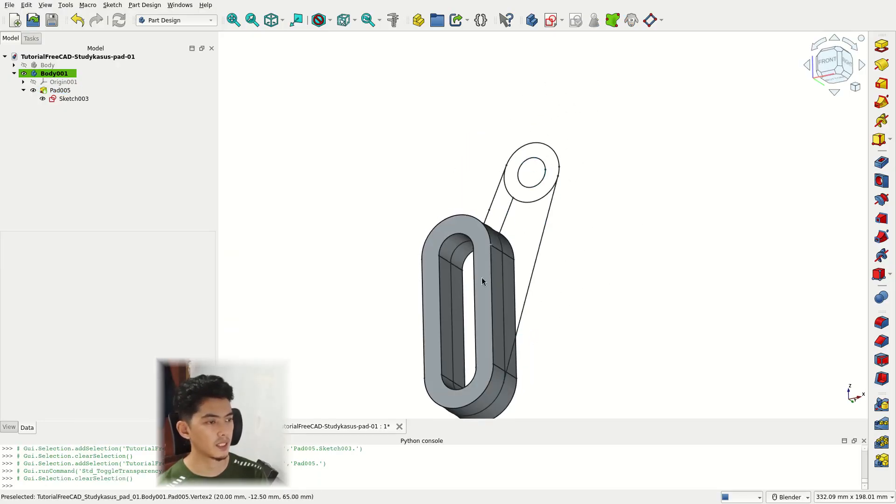
{"action": "middle_click_drag", "start_coordinate": [493, 279], "coordinate": [513, 308]}
{"action": "middle_click_drag", "start_coordinate": [514, 308], "coordinate": [517, 322]}
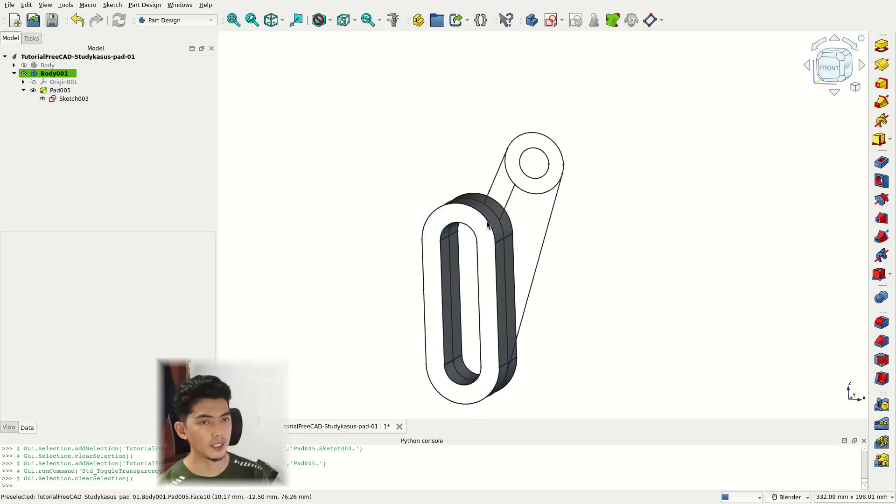
- Examine the outer and inner circles at the upper end of Sketch003, selecting each in turn beside the slot pad
{"action": "scroll", "coordinate": [486, 221], "scroll_direction": "up", "scroll_amount": 1}
{"action": "scroll", "coordinate": [487, 222], "scroll_direction": "up", "scroll_amount": 1}
{"action": "middle_click_drag", "start_coordinate": [589, 210], "coordinate": [681, 215]}
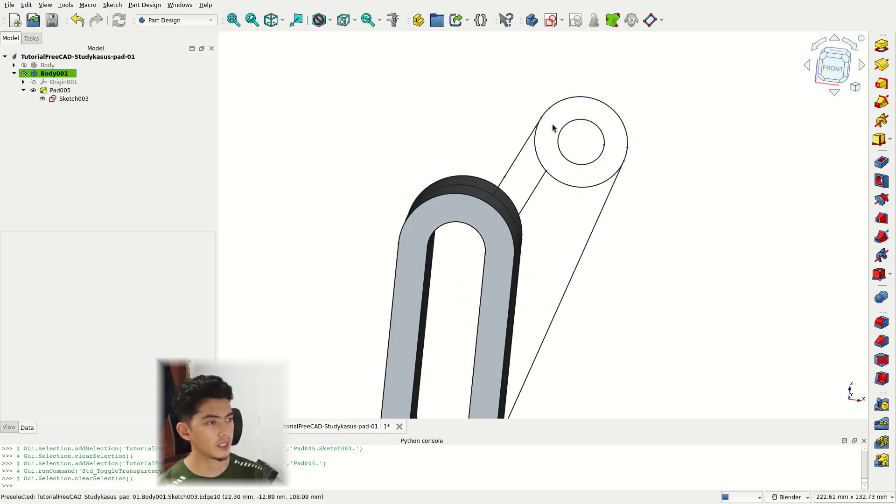
{"action": "left_click", "coordinate": [575, 103]}
{"action": "middle_click_drag", "start_coordinate": [587, 133], "coordinate": [584, 104]}
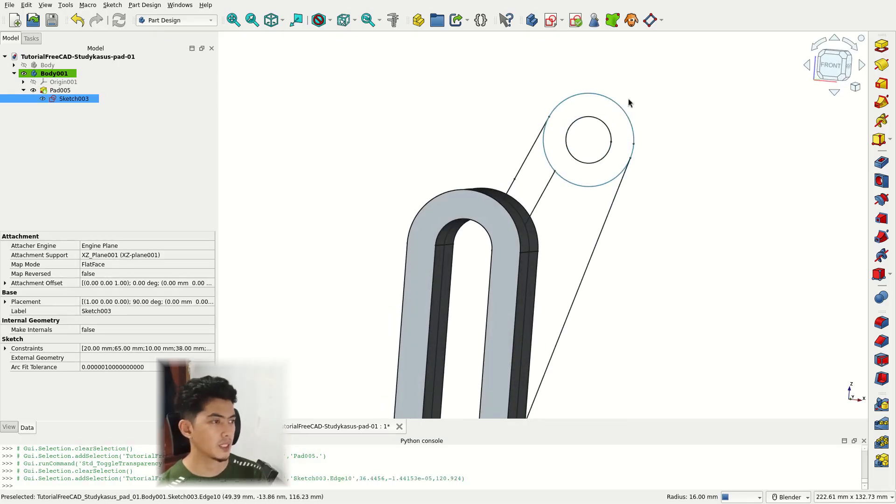
{"action": "left_click", "coordinate": [602, 128]}
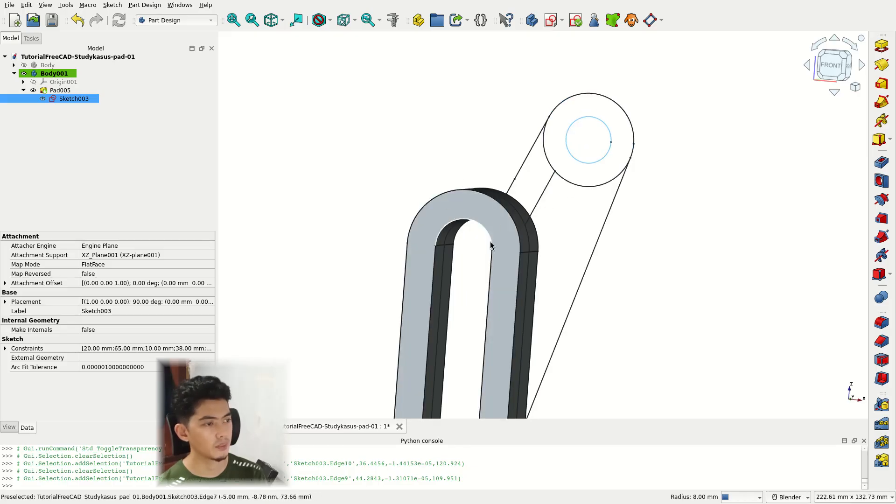
{"action": "scroll", "coordinate": [454, 212], "scroll_direction": "down", "scroll_amount": 5}
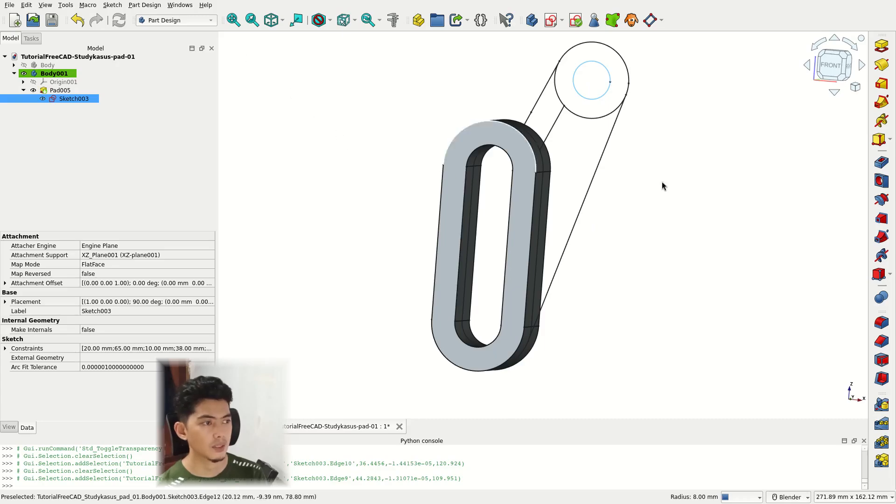
{"action": "middle_click_drag", "start_coordinate": [628, 185], "coordinate": [300, 135]}
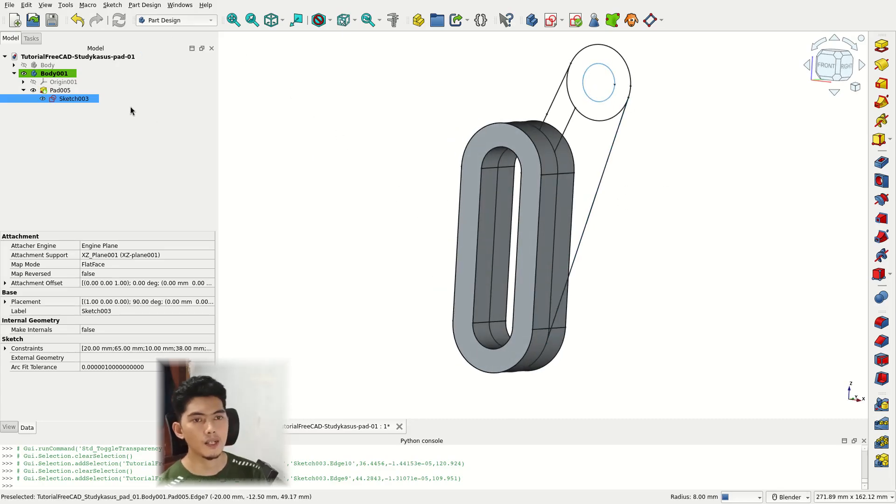
{"action": "middle_click_drag", "start_coordinate": [556, 157], "coordinate": [532, 173], "text": "shift"}
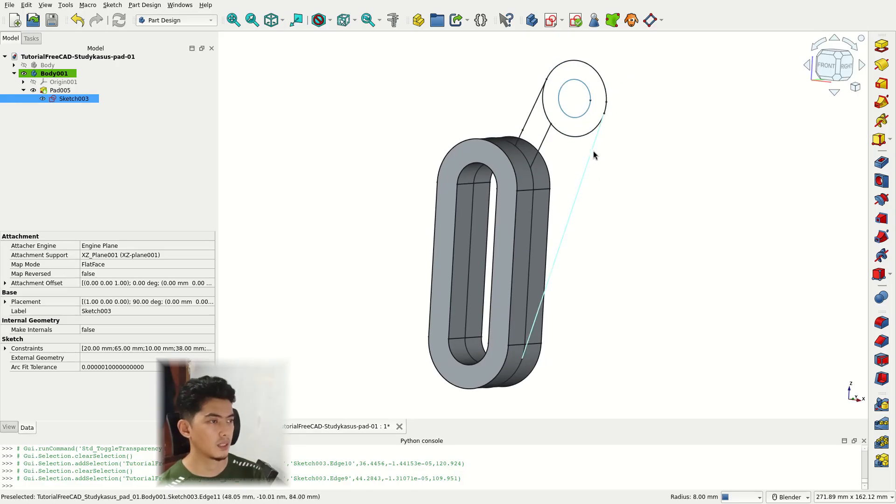
{"action": "middle_click_drag", "start_coordinate": [594, 154], "coordinate": [617, 146]}
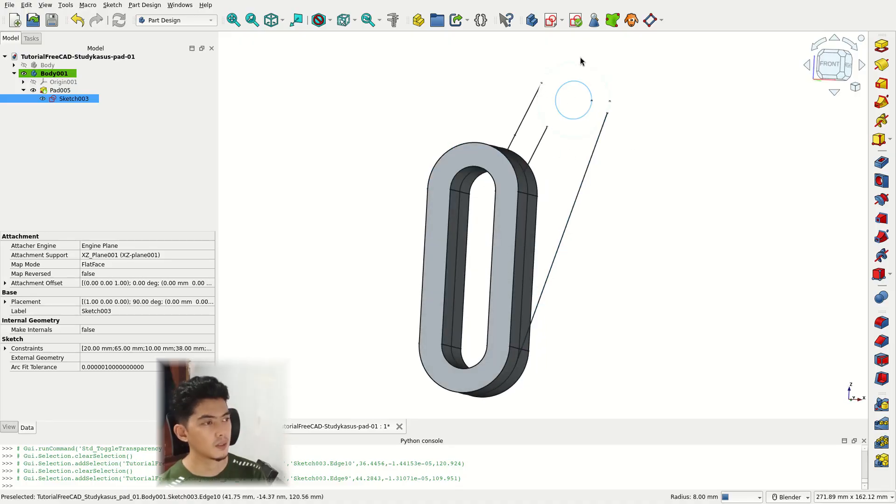
{"action": "left_click", "coordinate": [563, 56]}
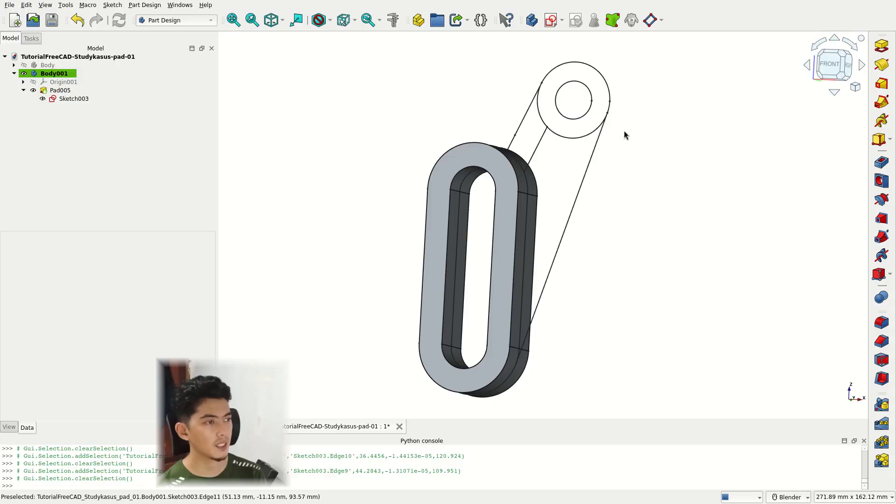
- Try to pad the outer and inner circles of the already used Sketch003
{"action": "middle_click_drag", "start_coordinate": [606, 133], "coordinate": [609, 196]}
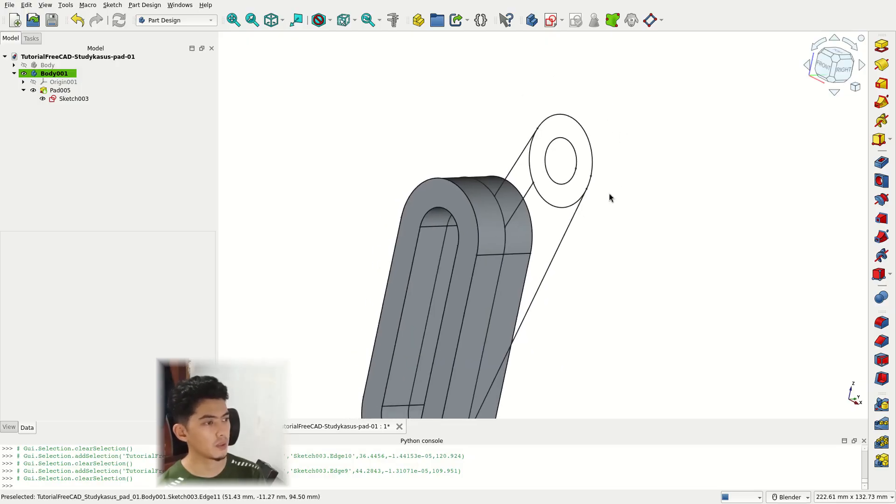
{"action": "left_click", "coordinate": [559, 208]}
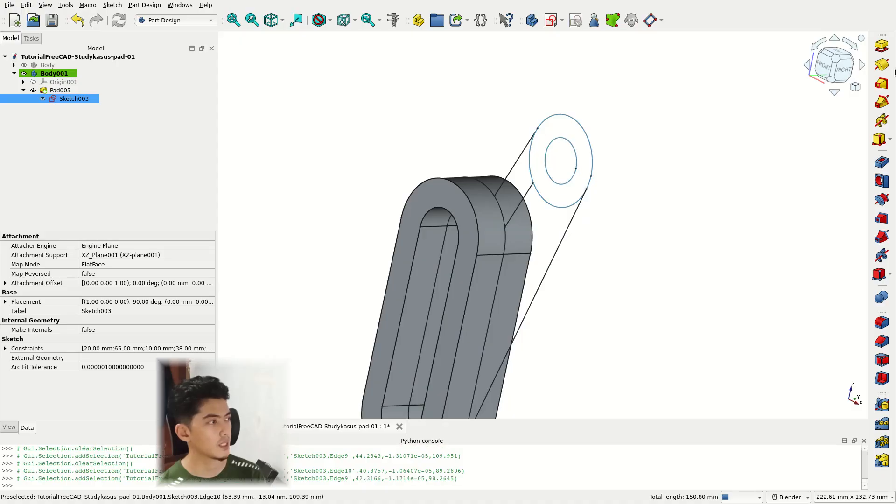
{"action": "left_click", "coordinate": [881, 46]}
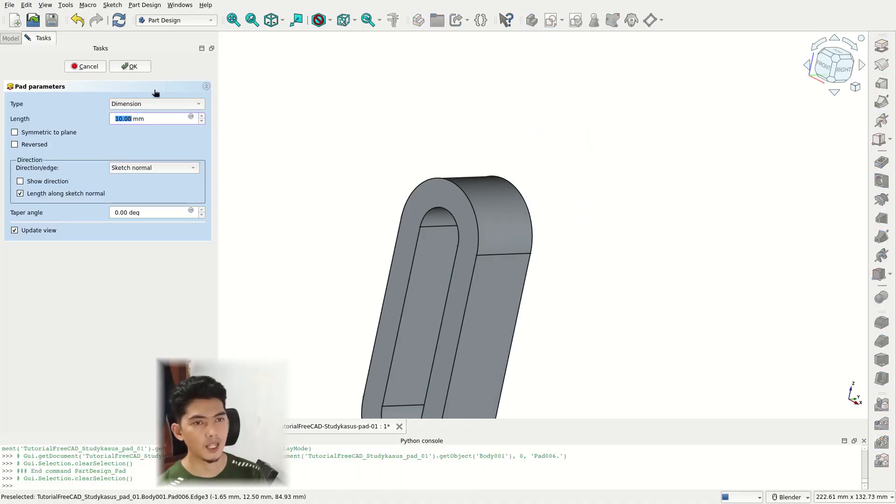
{"action": "left_click", "coordinate": [72, 69]}
- Create a new sketch in Body001 on the XZ plane
{"action": "scroll", "coordinate": [590, 265], "scroll_direction": "down", "scroll_amount": 3}
{"action": "mouse_move", "coordinate": [590, 266]}
{"action": "middle_mouse_down"}
{"action": "mouse_move", "coordinate": [600, 250]}
{"action": "mouse_move", "coordinate": [595, 214]}
{"action": "middle_mouse_up"}
{"action": "scroll", "coordinate": [595, 215], "scroll_direction": "up", "scroll_amount": 3}
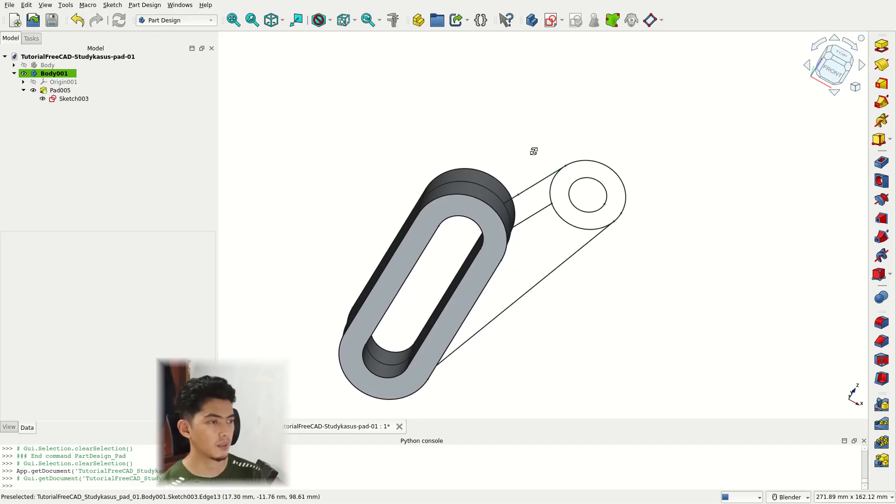
{"action": "mouse_move", "coordinate": [533, 151]}
{"action": "middle_mouse_down"}
{"action": "mouse_move", "coordinate": [545, 178]}
{"action": "mouse_move", "coordinate": [494, 185]}
{"action": "middle_mouse_up"}
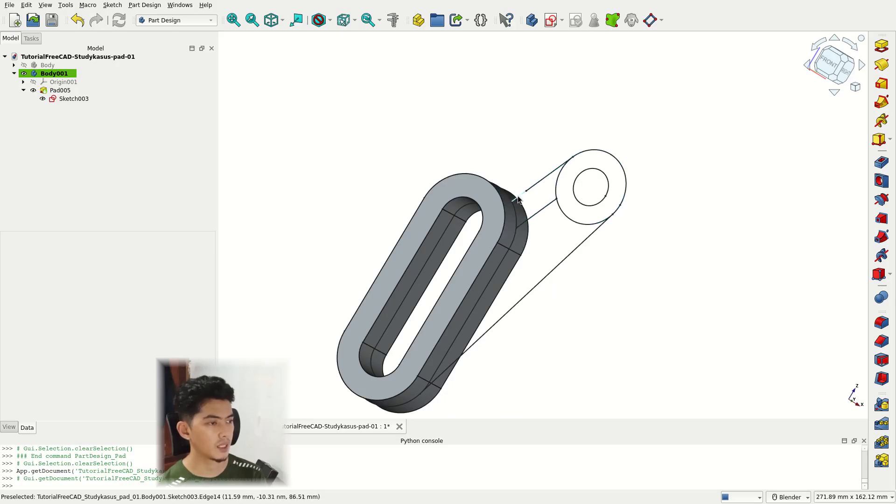
{"action": "scroll", "coordinate": [549, 183], "scroll_direction": "up", "scroll_amount": 2}
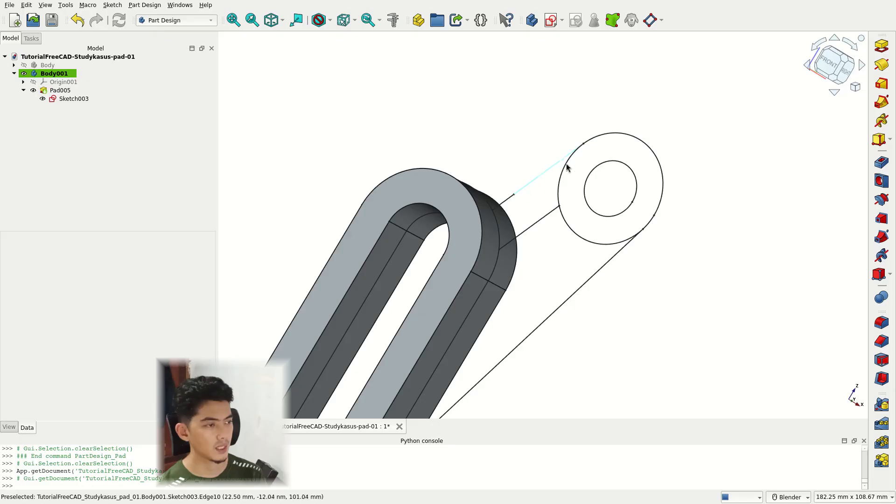
{"action": "scroll", "coordinate": [532, 226], "scroll_direction": "down", "scroll_amount": 2}
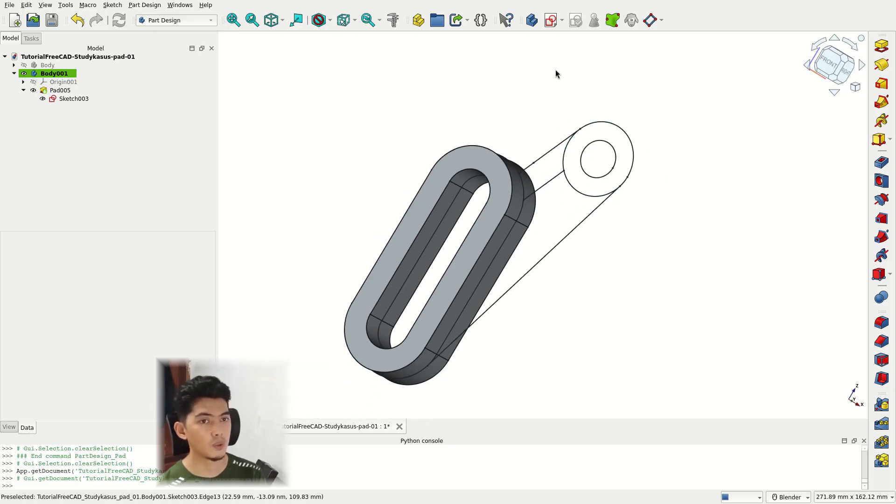
{"action": "left_click", "coordinate": [552, 24]}
{"action": "scroll", "coordinate": [588, 193], "scroll_direction": "down", "scroll_amount": 6}
{"action": "mouse_move", "coordinate": [601, 212]}
{"action": "middle_mouse_down"}
{"action": "mouse_move", "coordinate": [631, 278]}
{"action": "mouse_move", "coordinate": [505, 173]}
{"action": "middle_mouse_up"}
{"action": "left_click", "coordinate": [506, 174]}
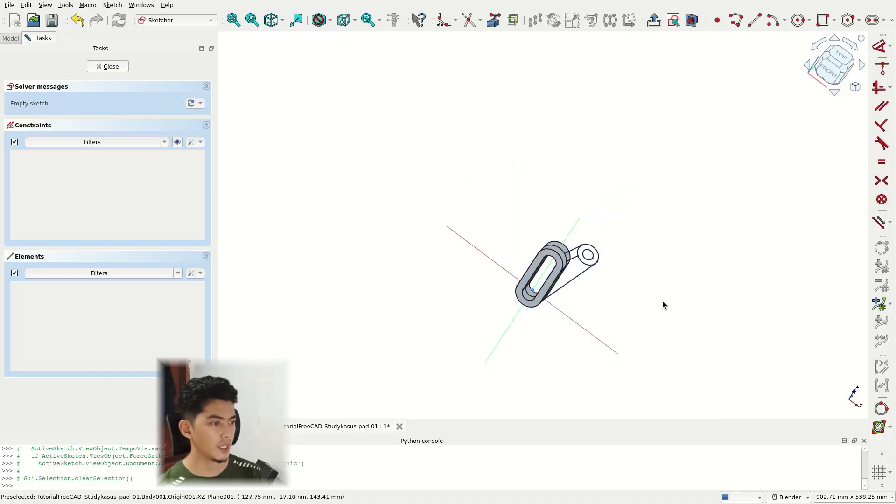
- Carbon-copy the Sketch003 profile into the new sketch in Body001
{"action": "scroll", "coordinate": [648, 231], "scroll_direction": "up", "scroll_amount": 5}
{"action": "middle_click_drag", "start_coordinate": [648, 224], "coordinate": [591, 298], "text": "shift"}
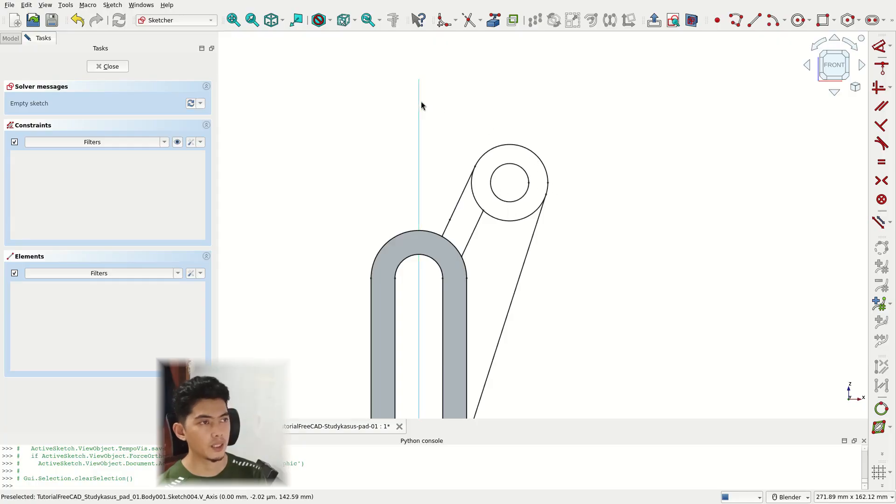
{"action": "left_click", "coordinate": [11, 38]}
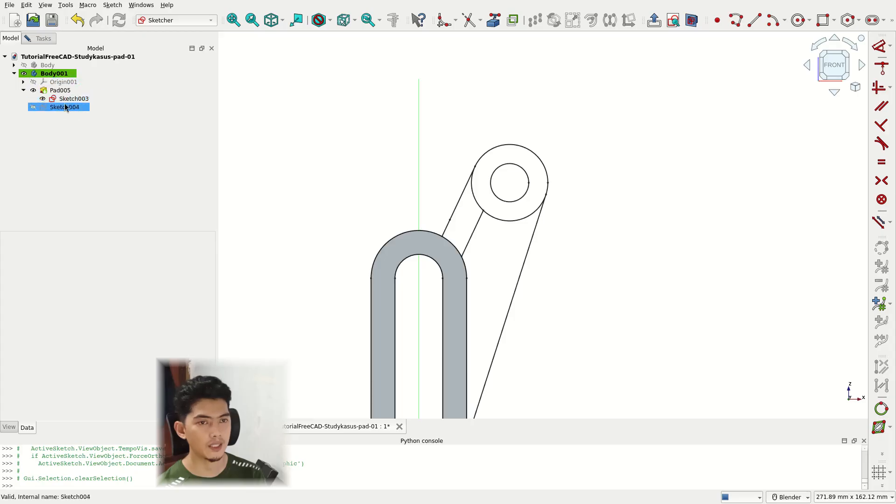
{"action": "left_click", "coordinate": [512, 21]}
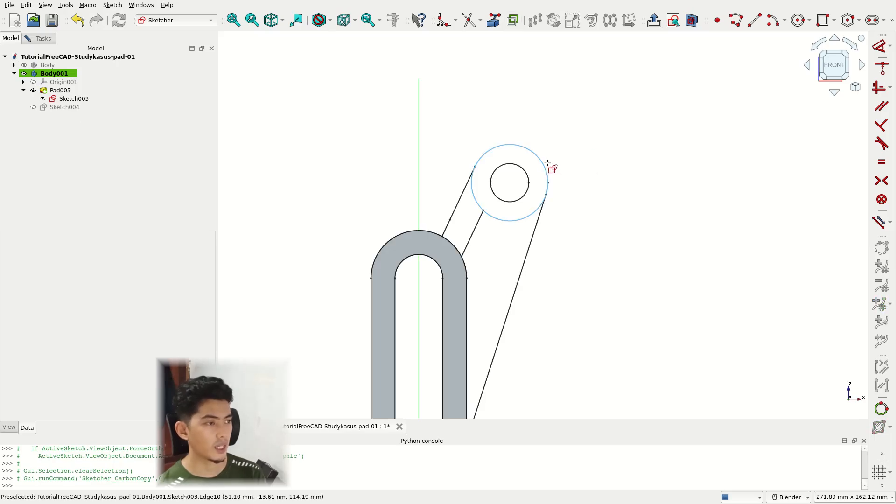
{"action": "left_click", "coordinate": [547, 162]}
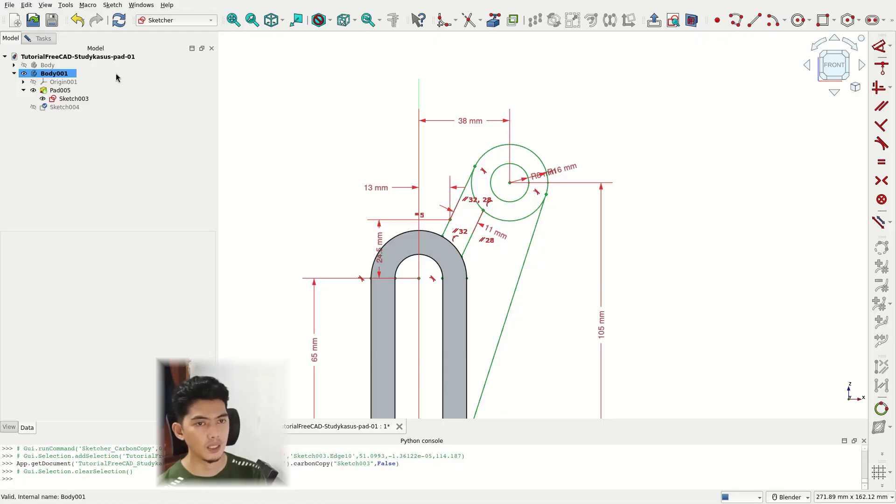
{"action": "right_click", "coordinate": [534, 82]}
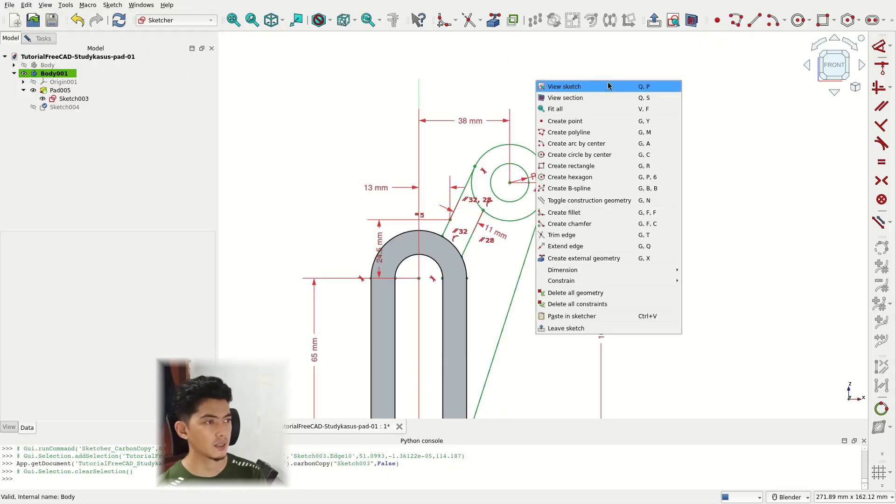
{"action": "left_click", "coordinate": [621, 65]}
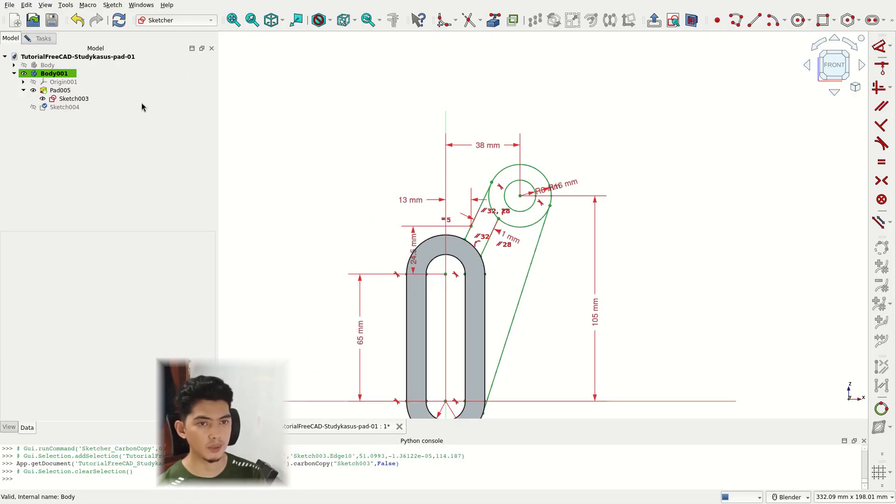
- Hide Sketch003 and the slot pad Pad005 so that only the copied profile is displayed
{"action": "left_click", "coordinate": [43, 100]}
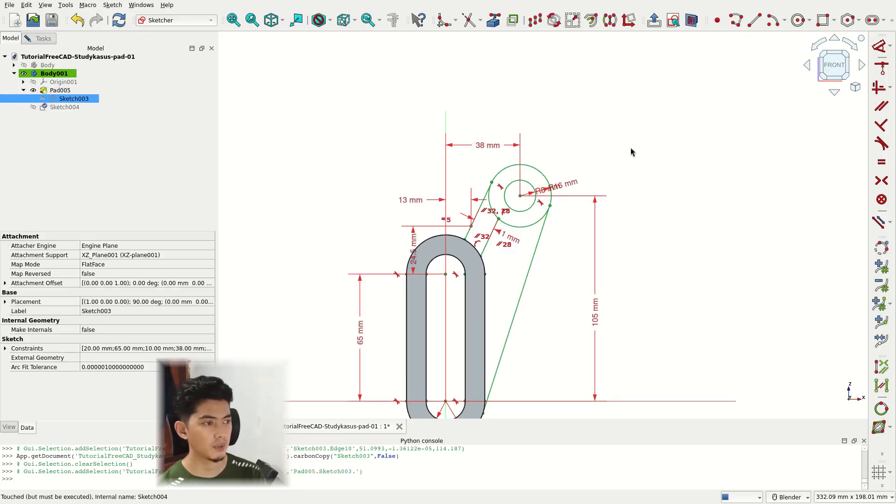
{"action": "left_click", "coordinate": [35, 90]}
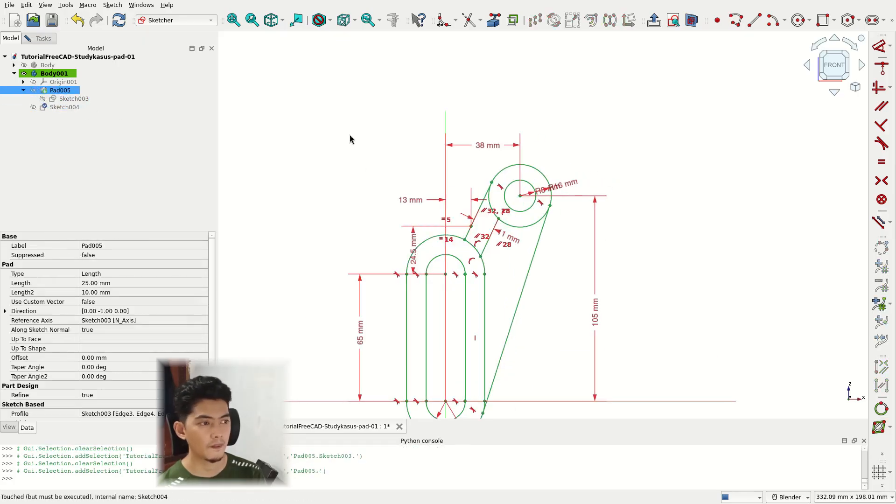
{"action": "scroll", "coordinate": [634, 123], "scroll_direction": "down", "scroll_amount": 1}
{"action": "middle_click_drag", "start_coordinate": [616, 159], "coordinate": [642, 89], "text": "shift"}
{"action": "scroll", "coordinate": [627, 135], "scroll_direction": "up", "scroll_amount": 2}
{"action": "mouse_move", "coordinate": [628, 134]}
{"action": "middle_mouse_down", "text": "shift"}
{"action": "mouse_move", "coordinate": [646, 142]}
{"action": "mouse_move", "coordinate": [650, 157]}
{"action": "middle_mouse_up", "text": "shift"}
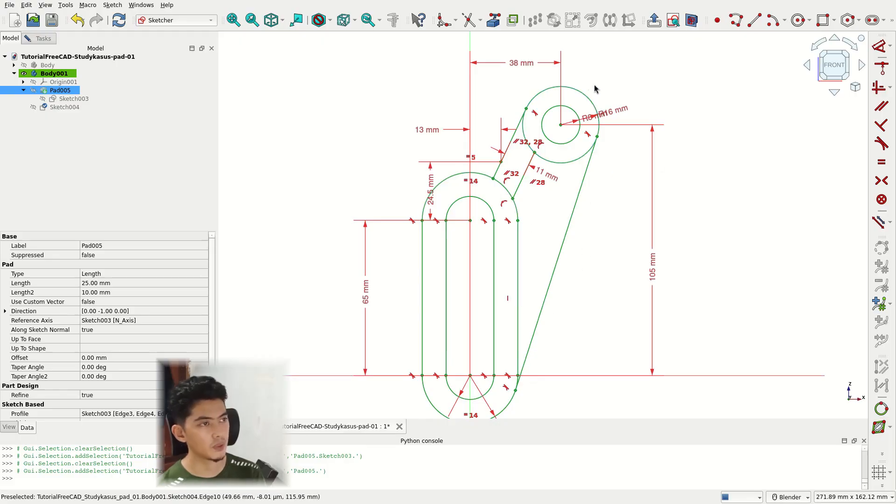
- Trim the outer circle's upper arc between the two tangent lines and remove the concentric inner circle
{"action": "left_click", "coordinate": [468, 20]}
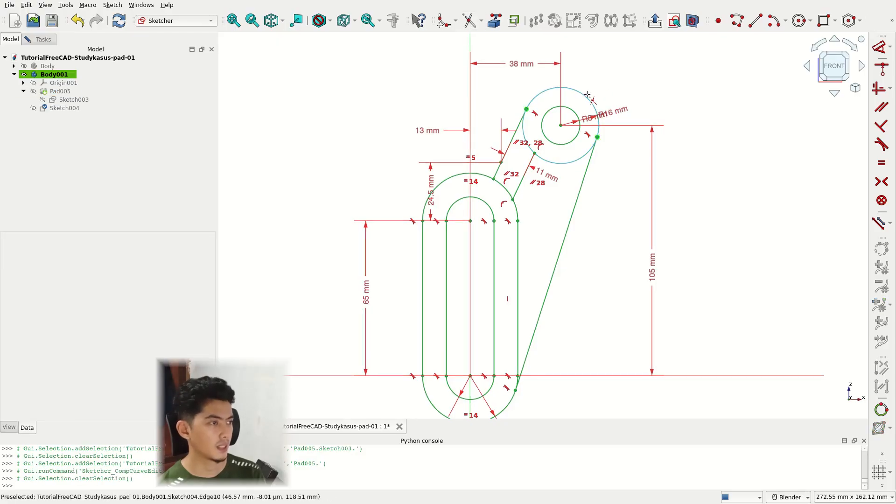
{"action": "left_click", "coordinate": [614, 82]}
{"action": "left_click", "coordinate": [572, 111]}
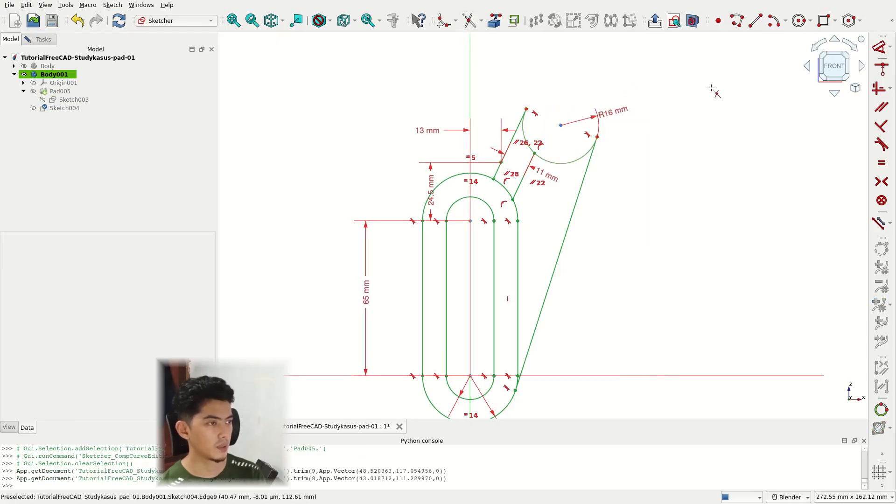
- Trim away the inner slot outline and the outer slot's sides and unused arcs, keeping the arc portions beside the arm and the lower tangent point
{"action": "left_click", "coordinate": [451, 178]}
{"action": "left_click", "coordinate": [422, 271]}
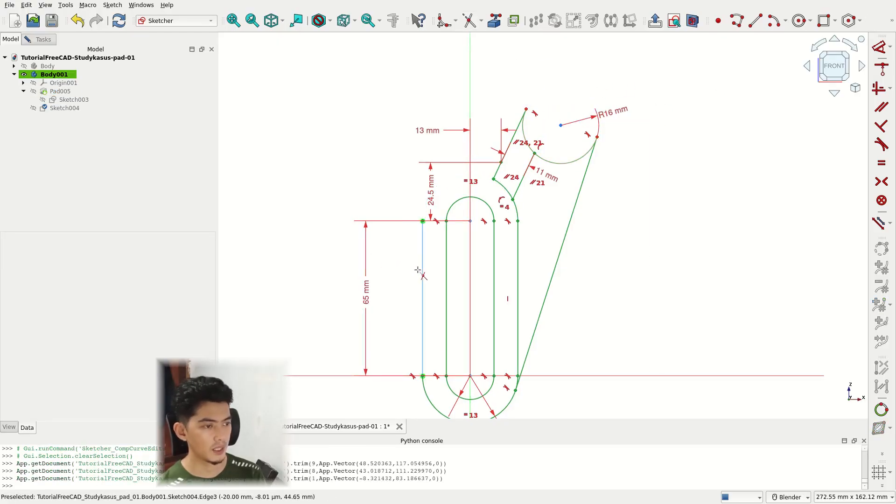
{"action": "left_click", "coordinate": [518, 271]}
{"action": "left_click", "coordinate": [446, 267]}
{"action": "left_click", "coordinate": [461, 200]}
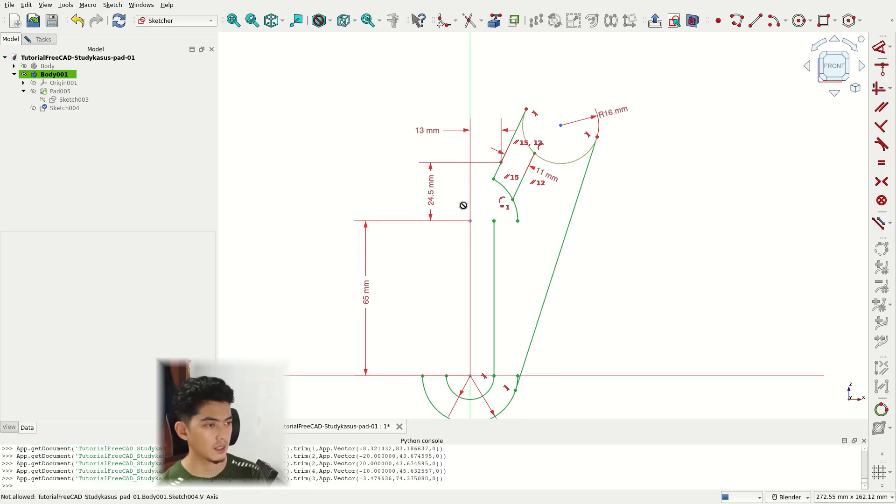
{"action": "left_click", "coordinate": [494, 298]}
{"action": "left_click", "coordinate": [470, 399]}
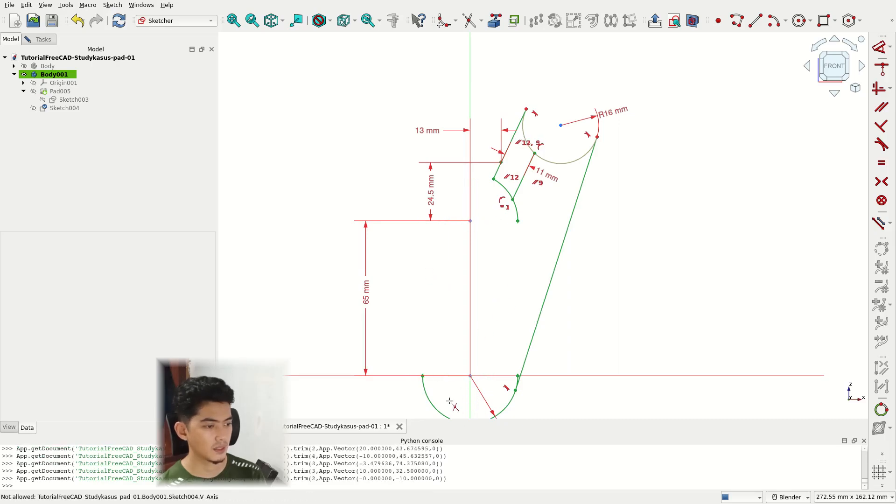
{"action": "left_click", "coordinate": [430, 403]}
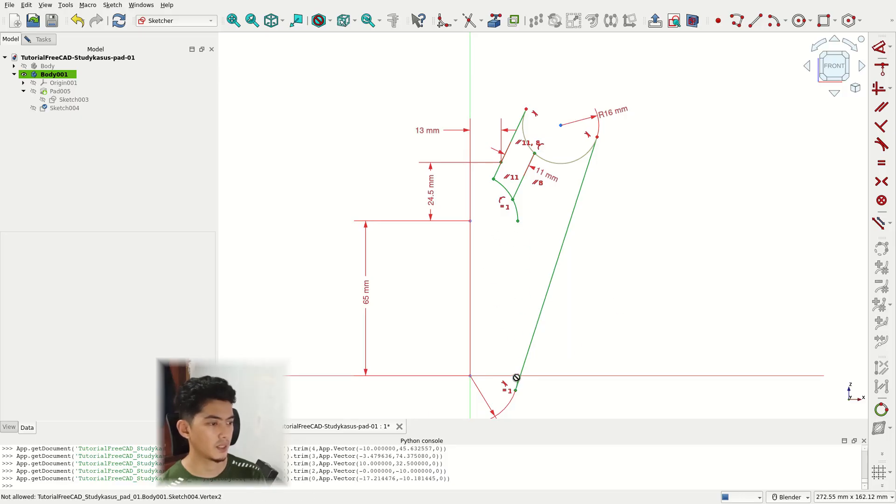
- Trim the lower part of the R16 arc between the inner arm line and the long tangent line
{"action": "scroll", "coordinate": [562, 174], "scroll_direction": "up", "scroll_amount": 1}
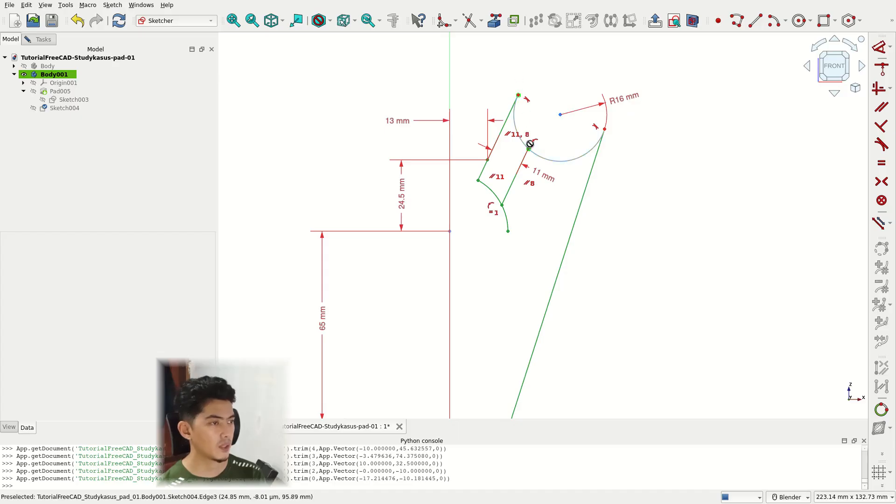
{"action": "scroll", "coordinate": [542, 129], "scroll_direction": "up", "scroll_amount": 3}
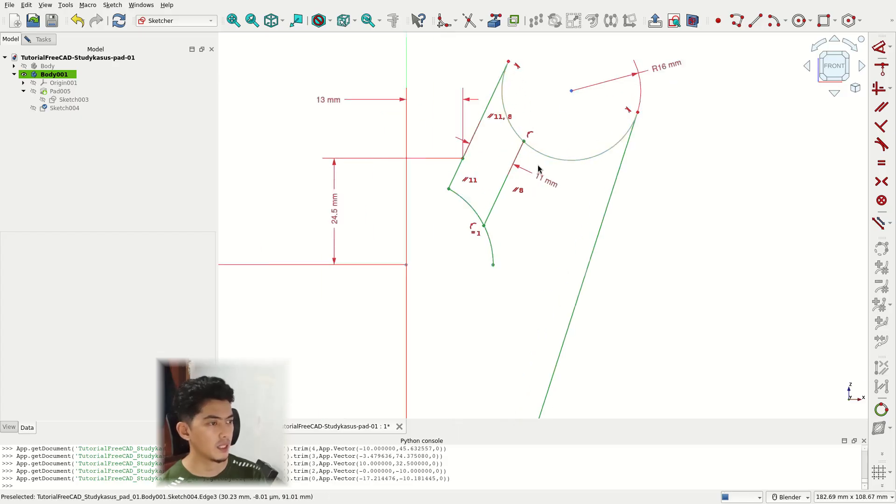
{"action": "left_click", "coordinate": [530, 127]}
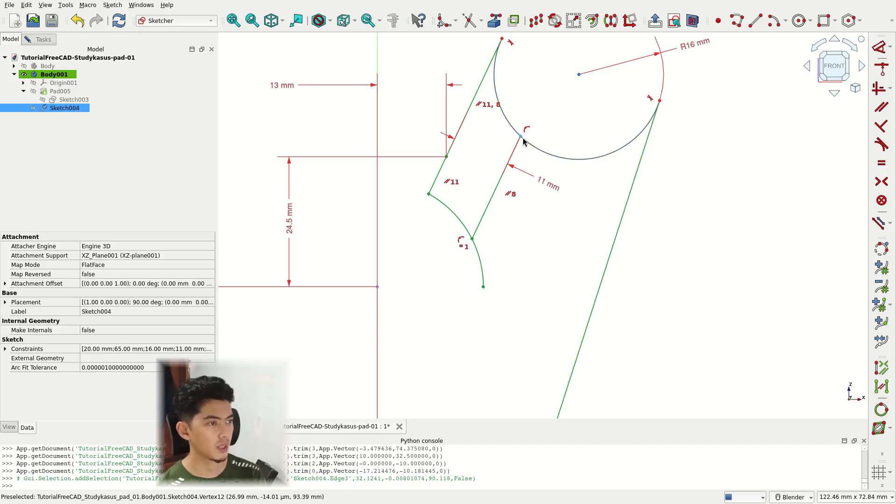
{"action": "scroll", "coordinate": [506, 202], "scroll_direction": "down", "scroll_amount": 3}
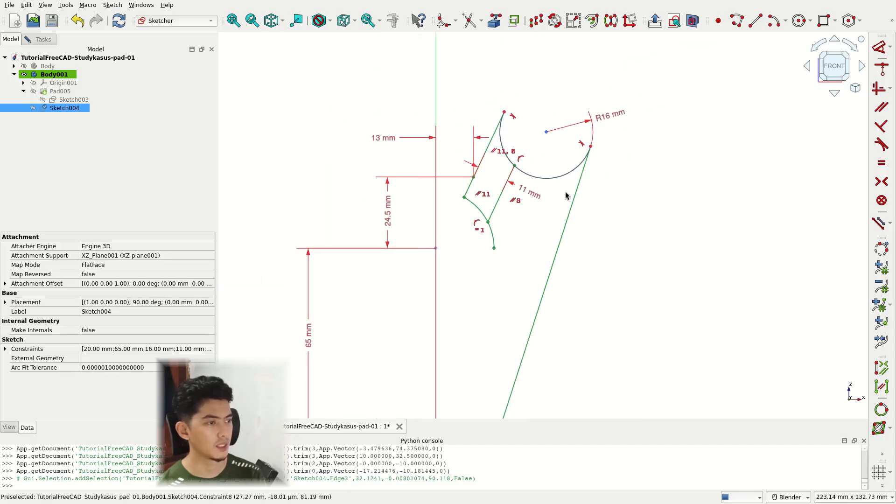
{"action": "left_click", "coordinate": [469, 21]}
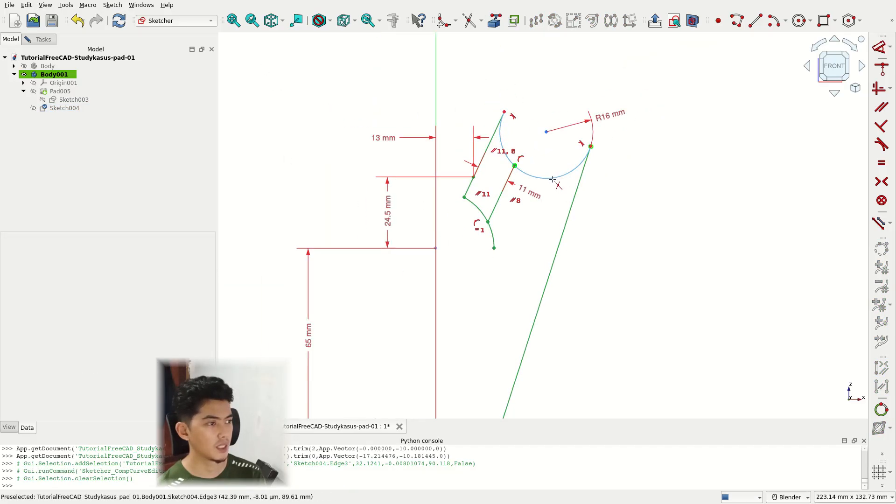
{"action": "left_click", "coordinate": [552, 179]}
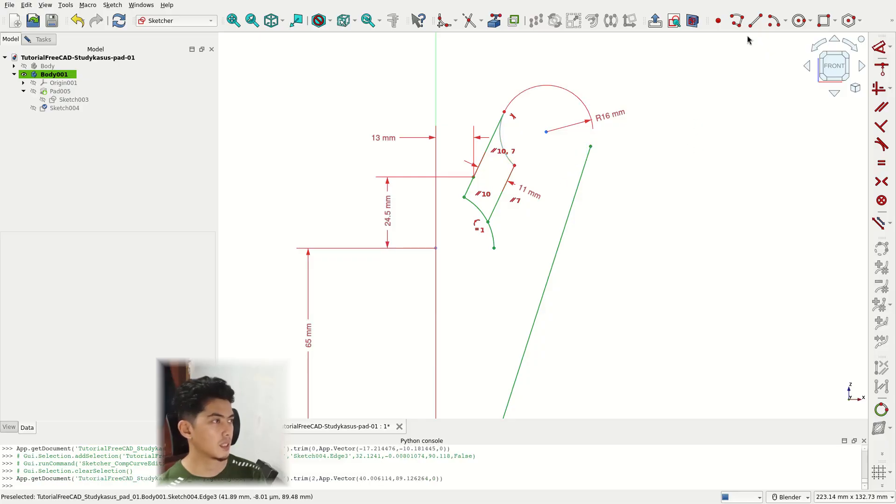
- Draw an arc centred on the R16 centre from the inner arm line's upper end to the long tangent line's upper end
{"action": "left_click", "coordinate": [774, 21]}
{"action": "scroll", "coordinate": [611, 130], "scroll_direction": "up", "scroll_amount": 1}
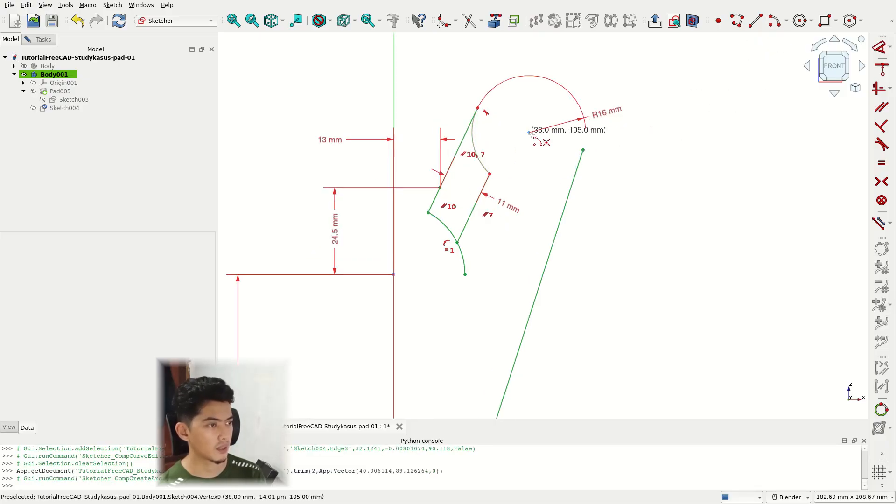
{"action": "left_click", "coordinate": [529, 132]}
{"action": "left_click", "coordinate": [489, 174]}
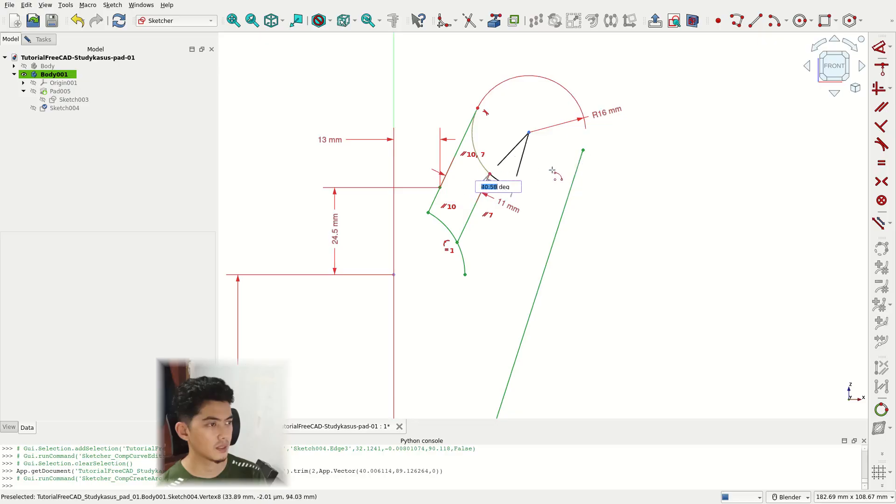
{"action": "left_click", "coordinate": [580, 145]}
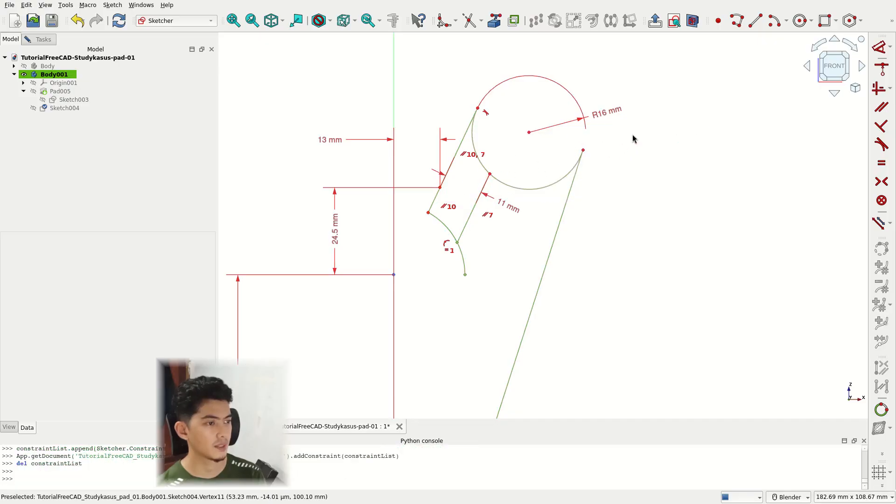
- Draw a vertical line from the upper slot arc's lower end to the lower slot arc's end on the horizontal axis
{"action": "scroll", "coordinate": [621, 150], "scroll_direction": "down", "scroll_amount": 3}
{"action": "scroll", "coordinate": [546, 208], "scroll_direction": "down", "scroll_amount": 2}
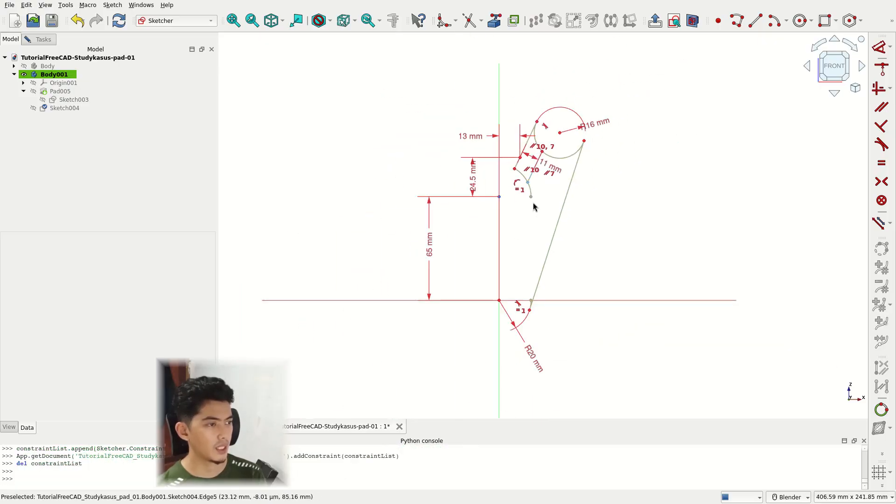
{"action": "scroll", "coordinate": [535, 234], "scroll_direction": "up", "scroll_amount": 1}
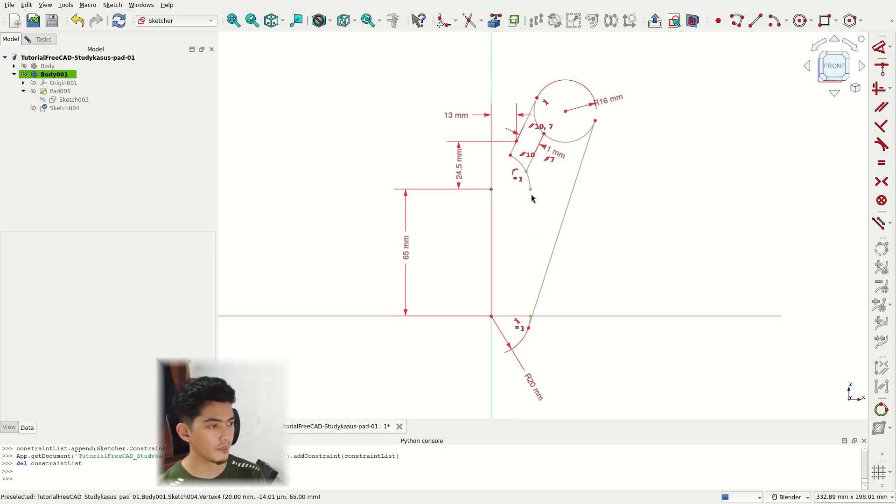
{"action": "left_click", "coordinate": [755, 20]}
{"action": "scroll", "coordinate": [579, 197], "scroll_direction": "up", "scroll_amount": 2}
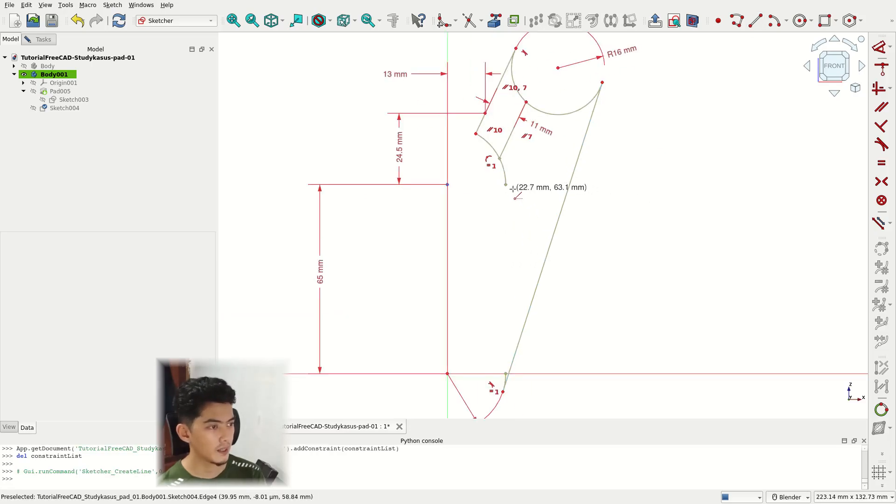
{"action": "left_click", "coordinate": [505, 184]}
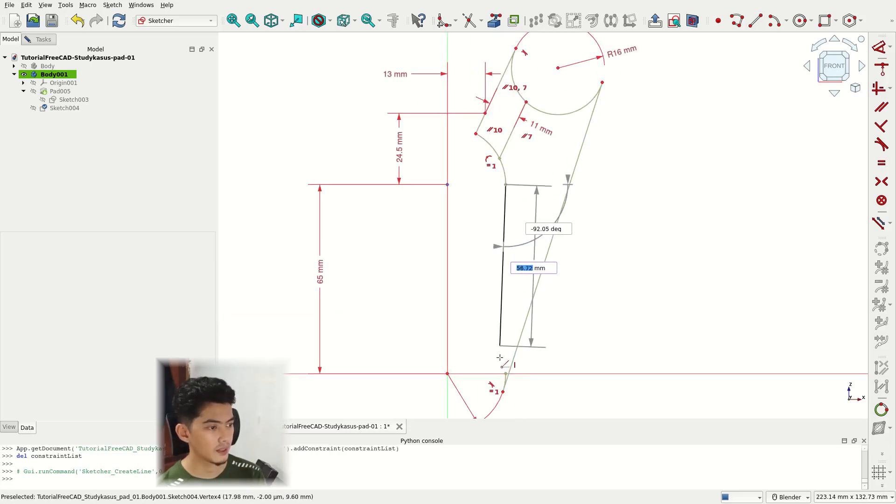
{"action": "left_click", "coordinate": [506, 374]}
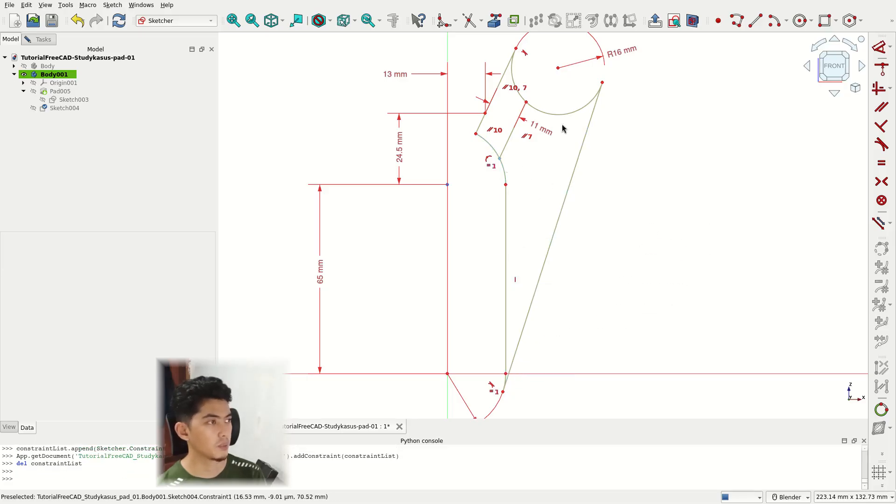
- Replace the slot arc between the two arm lines with a separate 20 mm radius arc centred on the slot's upper centre point
{"action": "left_click", "coordinate": [469, 20]}
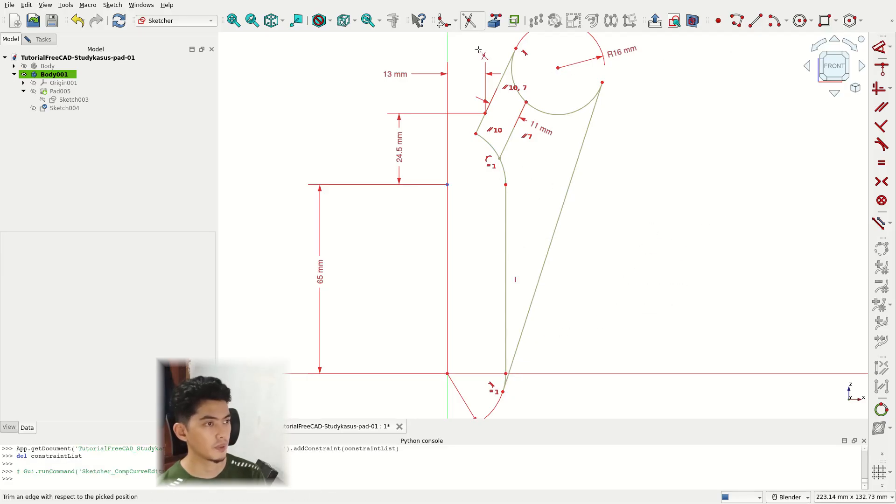
{"action": "left_click", "coordinate": [489, 148]}
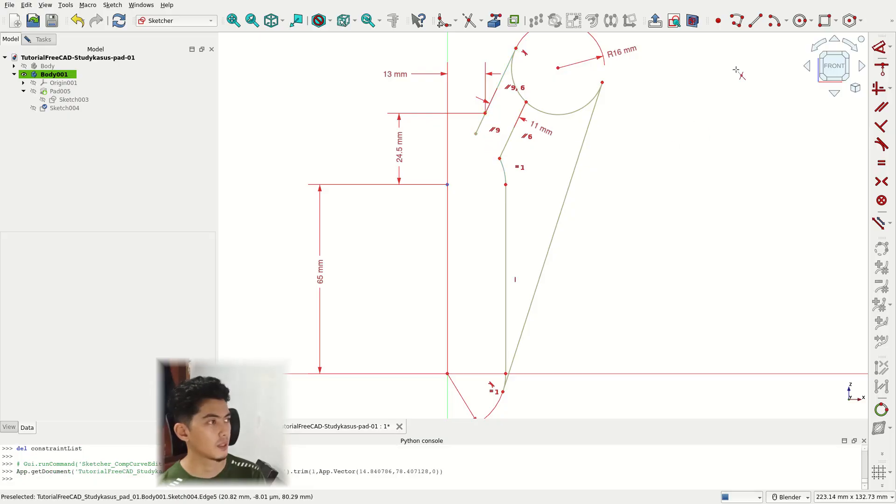
{"action": "left_click", "coordinate": [774, 20]}
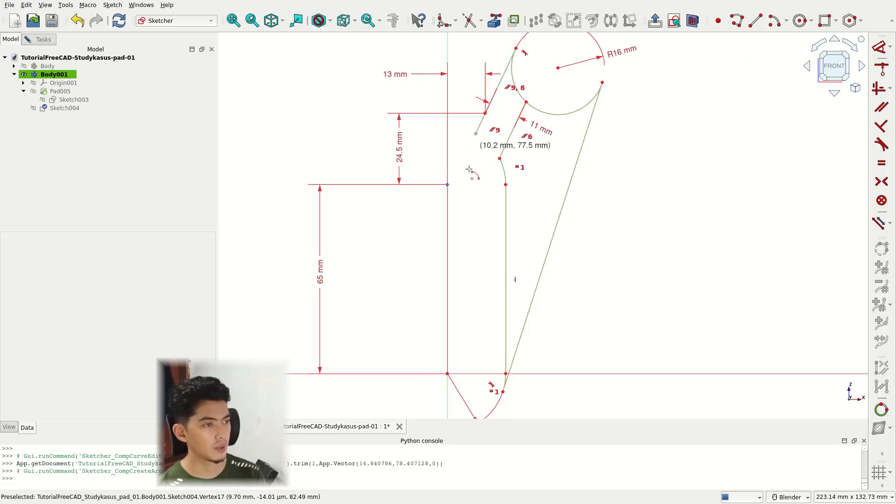
{"action": "left_click", "coordinate": [447, 184]}
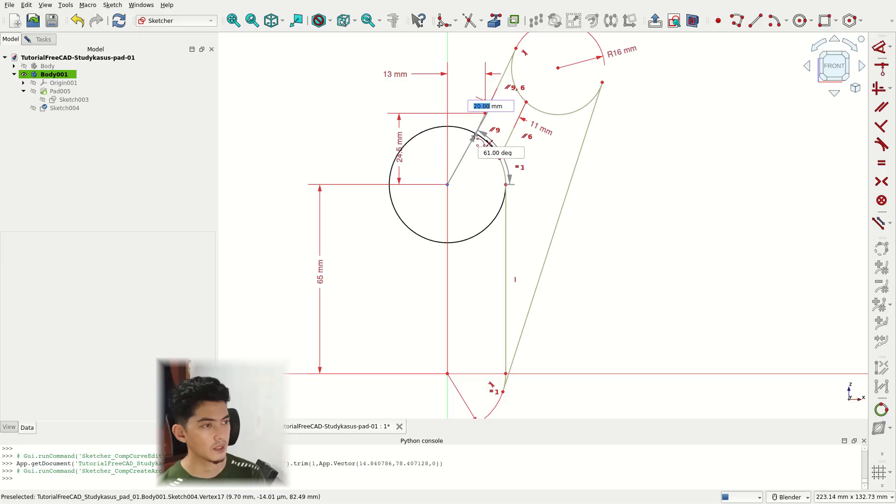
{"action": "left_click", "coordinate": [476, 134]}
{"action": "left_click", "coordinate": [504, 159]}
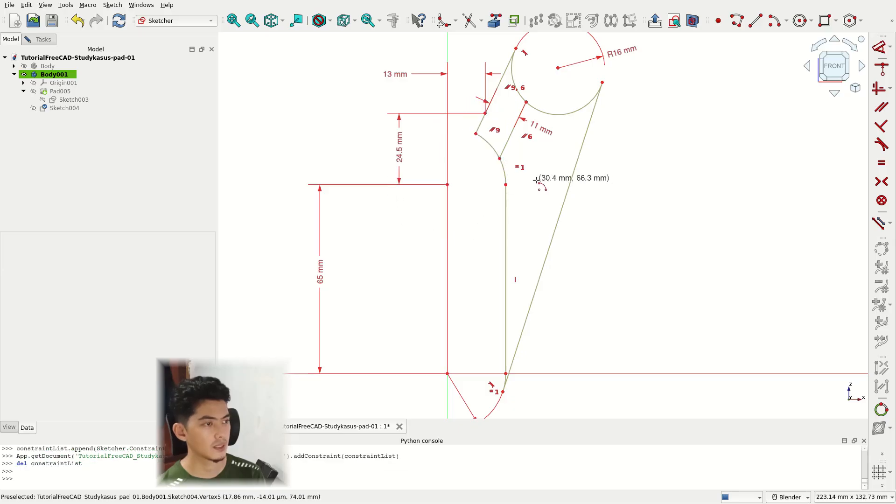
{"action": "scroll", "coordinate": [536, 181], "scroll_direction": "down", "scroll_amount": 5}
{"action": "scroll", "coordinate": [574, 187], "scroll_direction": "up", "scroll_amount": 3}
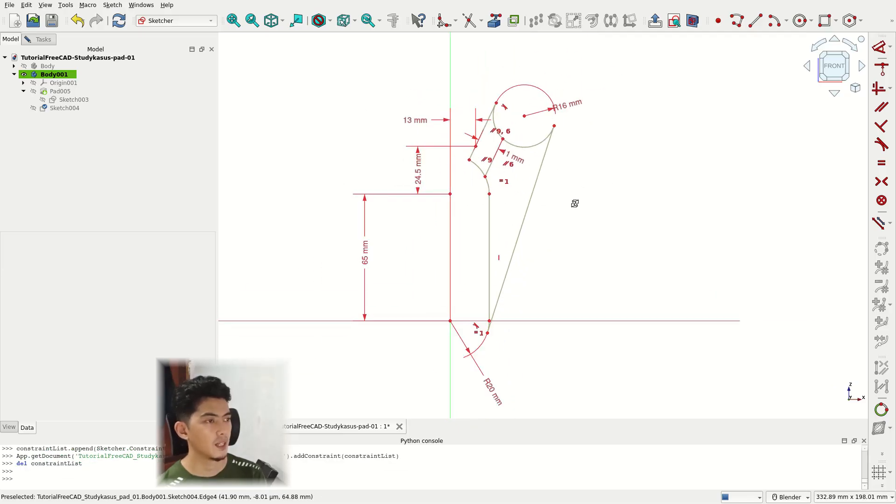
- Close the sketch and make Pad005 visible together with Sketch004
{"action": "scroll", "coordinate": [575, 204], "scroll_direction": "down", "scroll_amount": 1}
{"action": "left_click", "coordinate": [46, 40]}
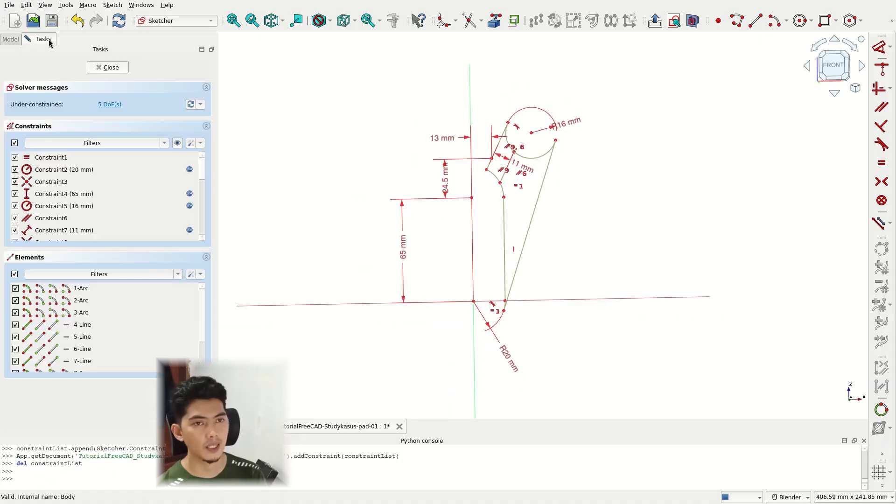
{"action": "left_click", "coordinate": [109, 67]}
{"action": "mouse_move", "coordinate": [554, 192]}
{"action": "middle_mouse_down"}
{"action": "mouse_move", "coordinate": [586, 236]}
{"action": "mouse_move", "coordinate": [590, 222]}
{"action": "mouse_move", "coordinate": [500, 177]}
{"action": "mouse_move", "coordinate": [552, 166]}
{"action": "middle_mouse_up"}
{"action": "mouse_move", "coordinate": [531, 316]}
{"action": "middle_mouse_down"}
{"action": "mouse_move", "coordinate": [538, 339]}
{"action": "mouse_move", "coordinate": [542, 304]}
{"action": "middle_mouse_up"}
{"action": "left_click", "coordinate": [60, 90]}
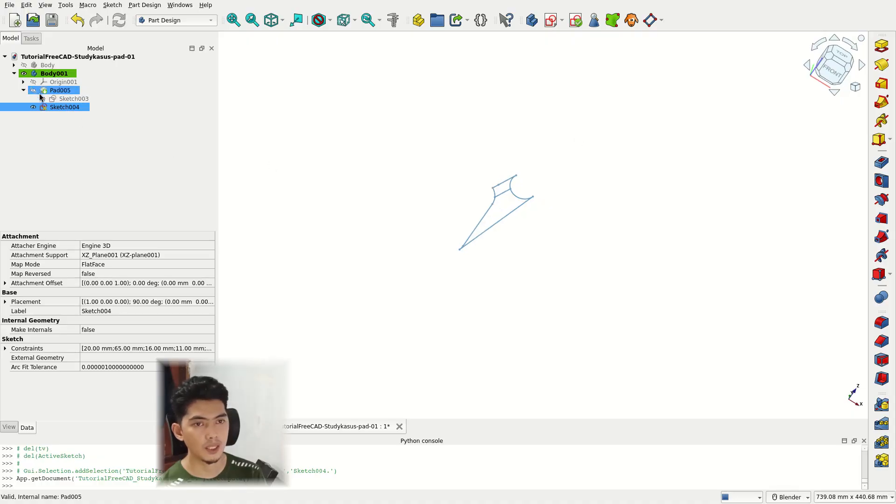
{"action": "key", "text": "space"}
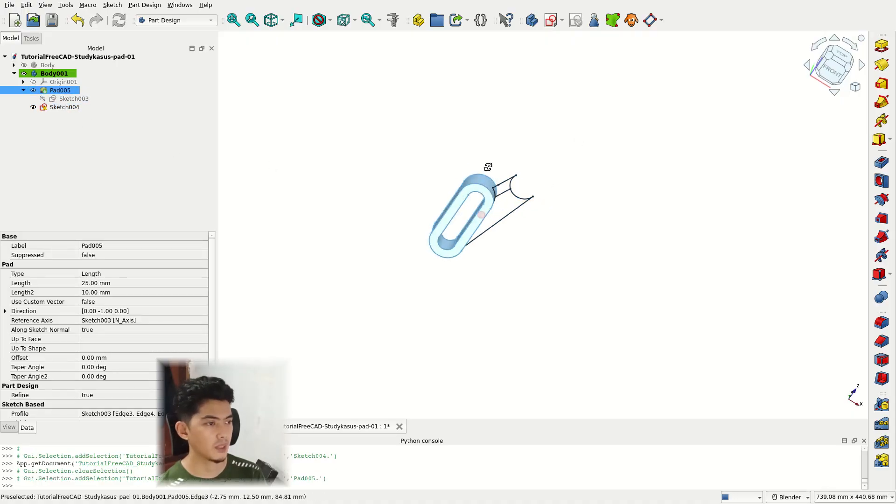
- Pad the closed arm contour of Sketch004, between the slot arc and the R16 arc, 22 mm symmetric to the plane
{"action": "middle_click_drag", "start_coordinate": [486, 166], "coordinate": [468, 168]}
{"action": "scroll", "coordinate": [515, 212], "scroll_direction": "up", "scroll_amount": 3}
{"action": "scroll", "coordinate": [587, 248], "scroll_direction": "up", "scroll_amount": 4}
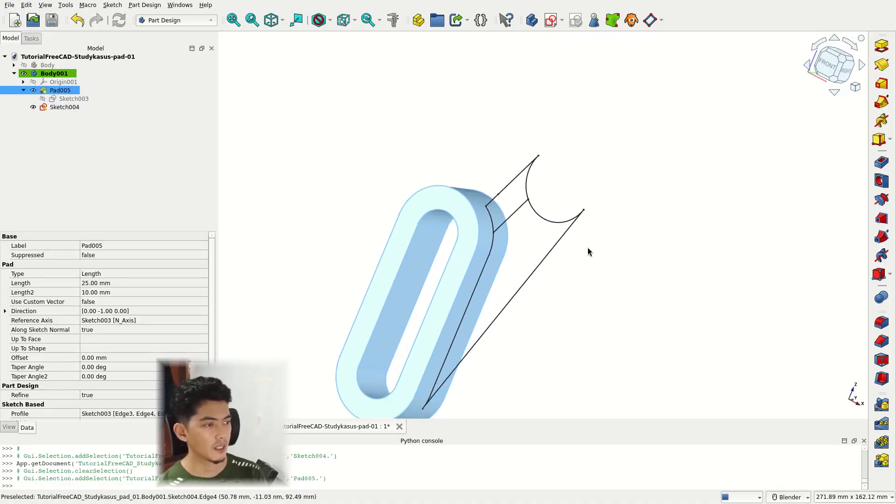
{"action": "scroll", "coordinate": [619, 212], "scroll_direction": "up", "scroll_amount": 4}
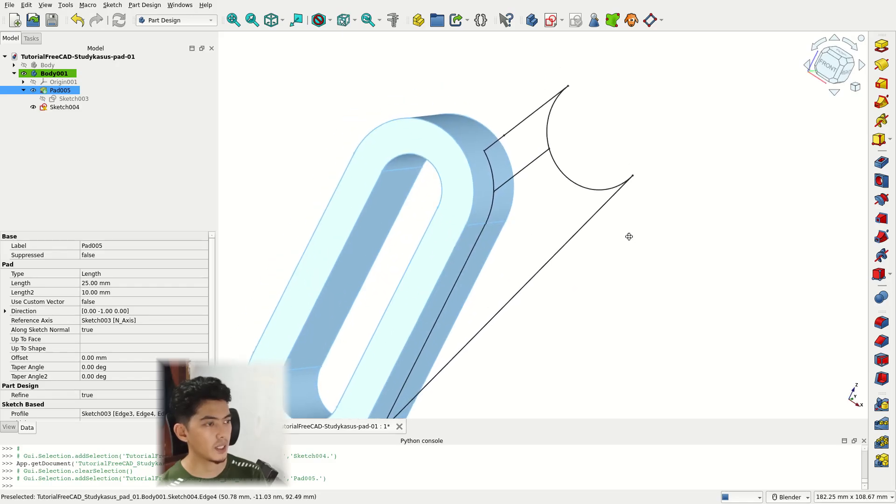
{"action": "left_click", "coordinate": [523, 134]}
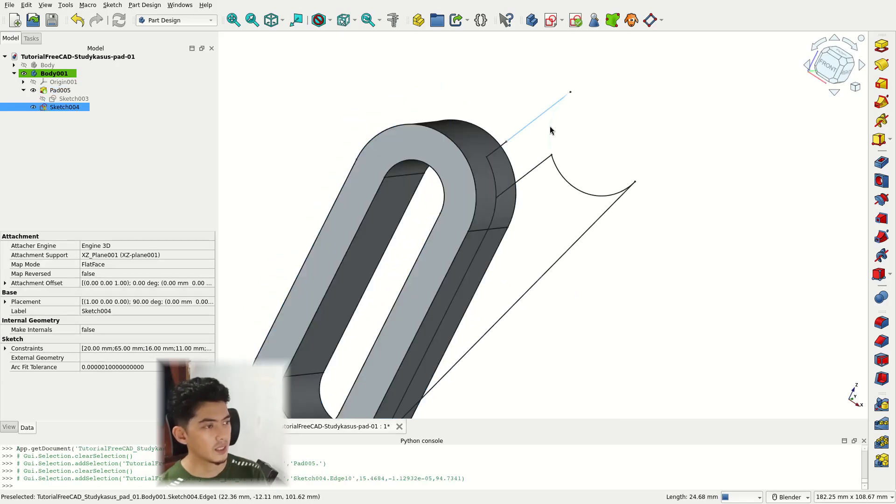
{"action": "left_click", "coordinate": [550, 130], "text": "ctrl"}
{"action": "left_click", "coordinate": [540, 164], "text": "ctrl"}
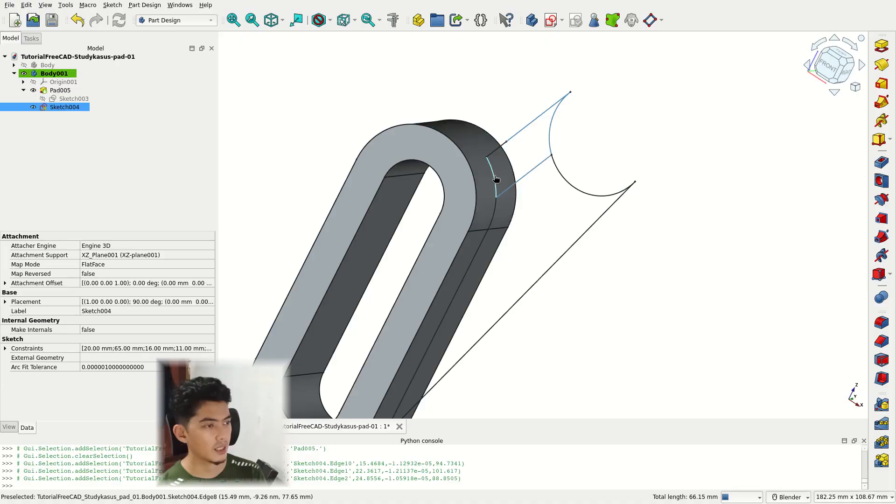
{"action": "left_click", "coordinate": [495, 179], "text": "ctrl"}
{"action": "left_click", "coordinate": [497, 150], "text": "ctrl"}
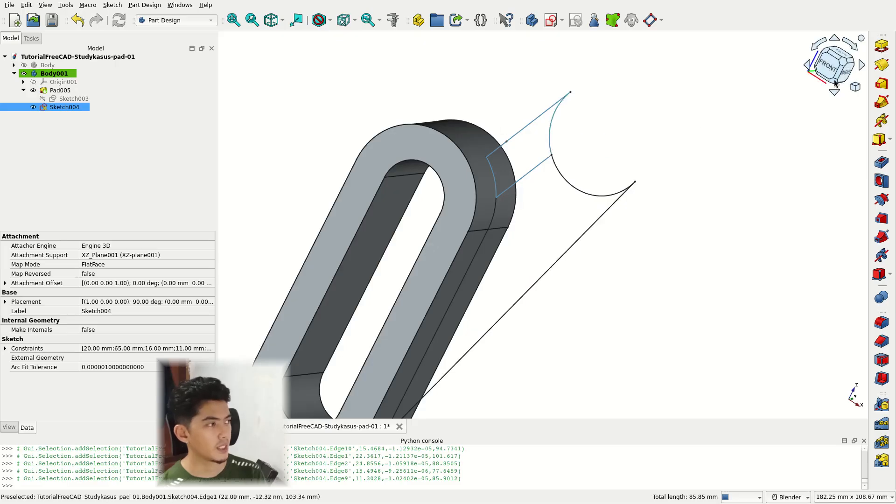
{"action": "left_click", "coordinate": [883, 47]}
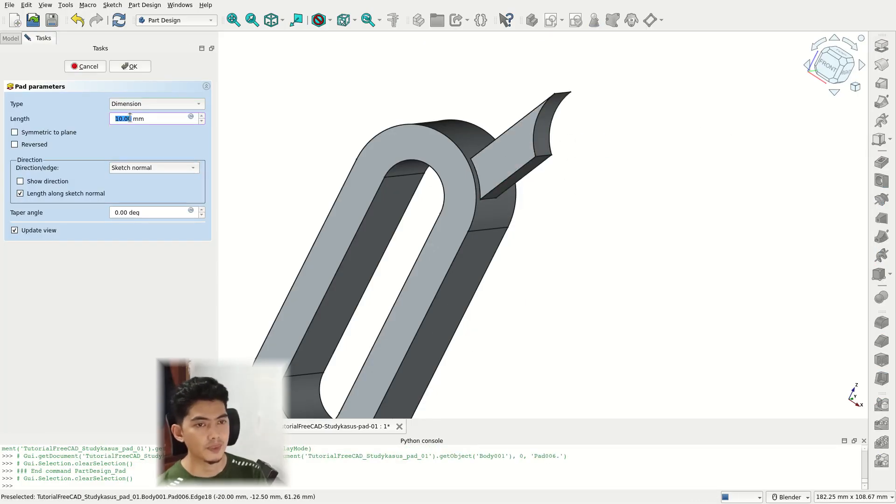
{"action": "left_click", "coordinate": [14, 133]}
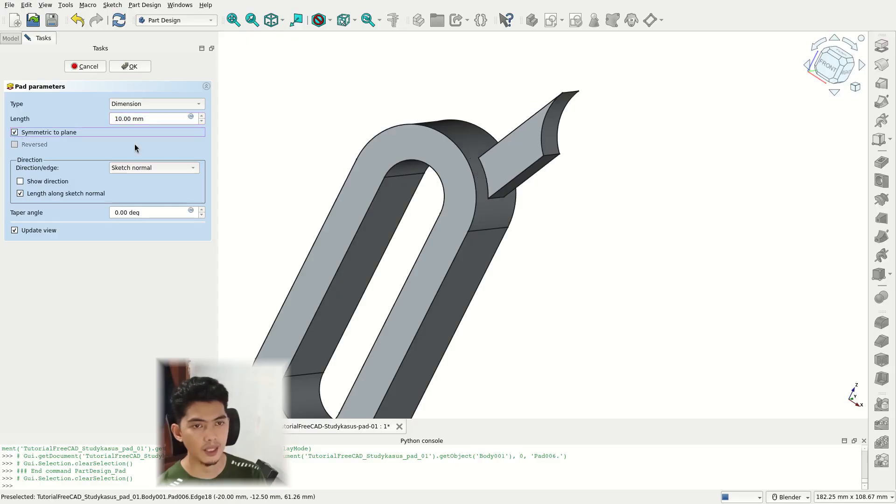
{"action": "middle_click_drag", "start_coordinate": [610, 172], "coordinate": [543, 164]}
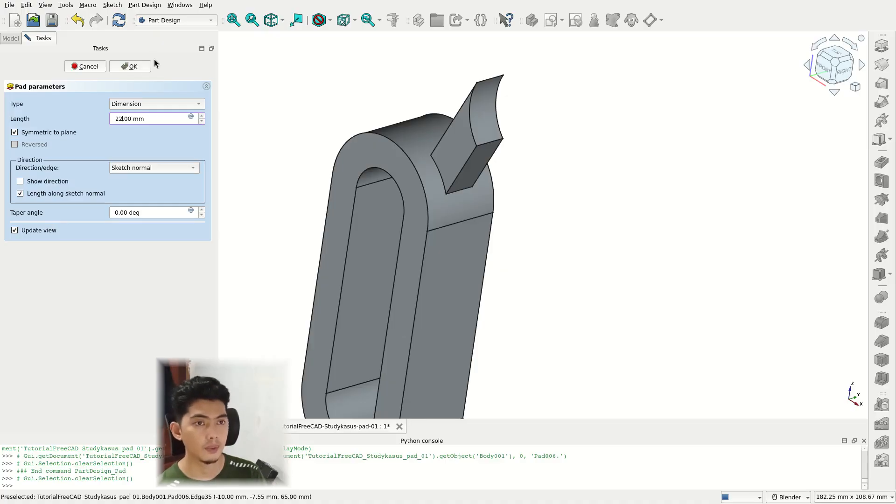
{"action": "left_click", "coordinate": [140, 66]}
- Make Sketch004 visible again under Pad006
{"action": "scroll", "coordinate": [470, 197], "scroll_direction": "down", "scroll_amount": 3}
{"action": "middle_click_drag", "start_coordinate": [470, 197], "coordinate": [600, 226]}
{"action": "scroll", "coordinate": [548, 229], "scroll_direction": "up", "scroll_amount": 3}
{"action": "scroll", "coordinate": [548, 228], "scroll_direction": "down", "scroll_amount": 2}
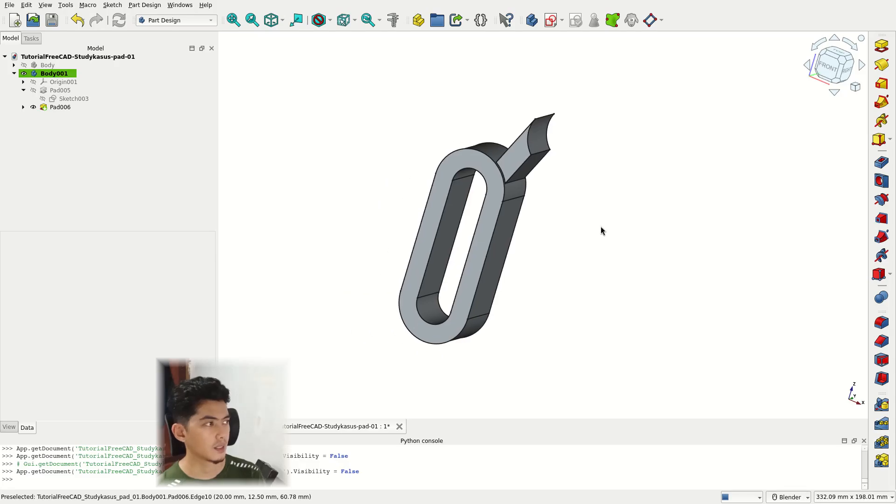
{"action": "left_click", "coordinate": [60, 91]}
{"action": "left_click", "coordinate": [23, 107]}
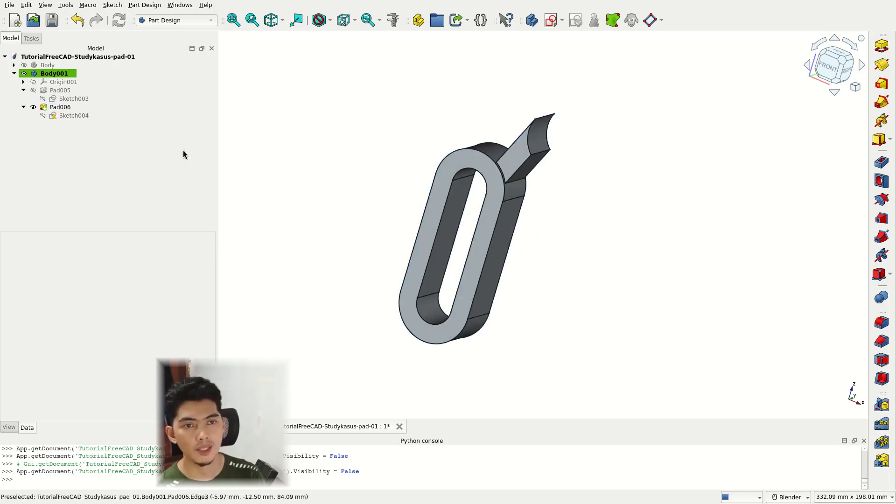
{"action": "left_click", "coordinate": [43, 117]}
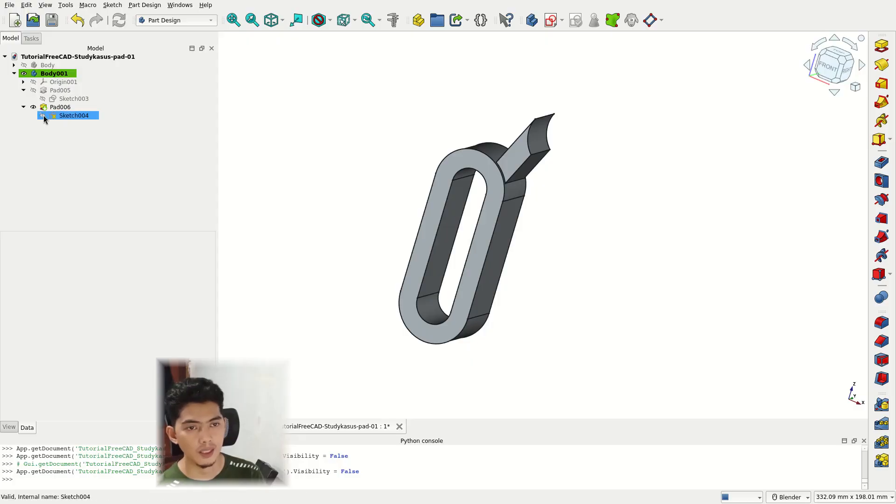
{"action": "left_click", "coordinate": [43, 117]}
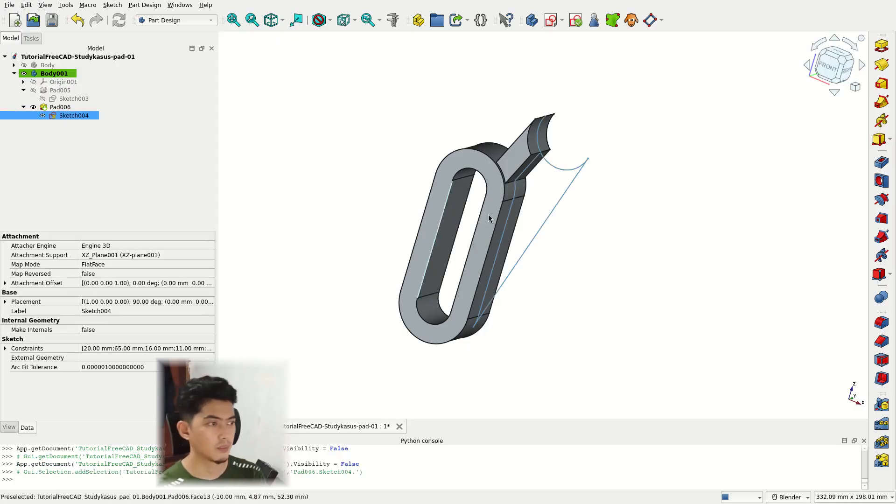
- Pad the rib contour of Sketch004, bounded by the arm, the slot's outer side, the R16 arc and the long tangent line, 12 mm symmetric to the plane
{"action": "scroll", "coordinate": [606, 232], "scroll_direction": "up", "scroll_amount": 1}
{"action": "left_click", "coordinate": [564, 187]}
{"action": "scroll", "coordinate": [592, 167], "scroll_direction": "up", "scroll_amount": 3}
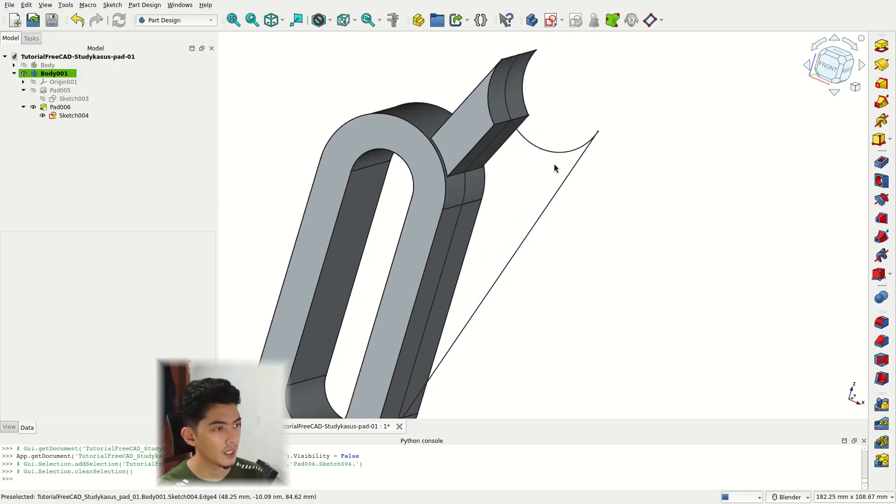
{"action": "left_click", "coordinate": [542, 149]}
{"action": "left_click", "coordinate": [489, 150], "text": "ctrl"}
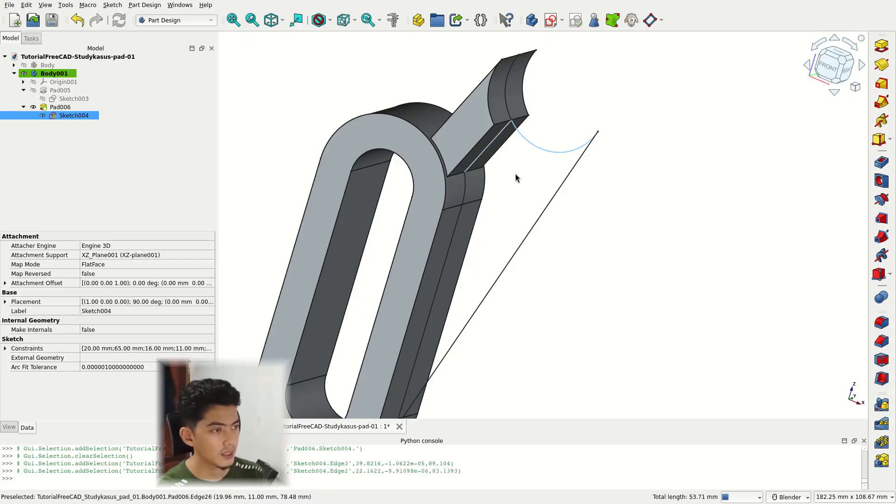
{"action": "middle_click_drag", "start_coordinate": [515, 173], "coordinate": [482, 141]}
{"action": "left_click", "coordinate": [459, 185], "text": "ctrl"}
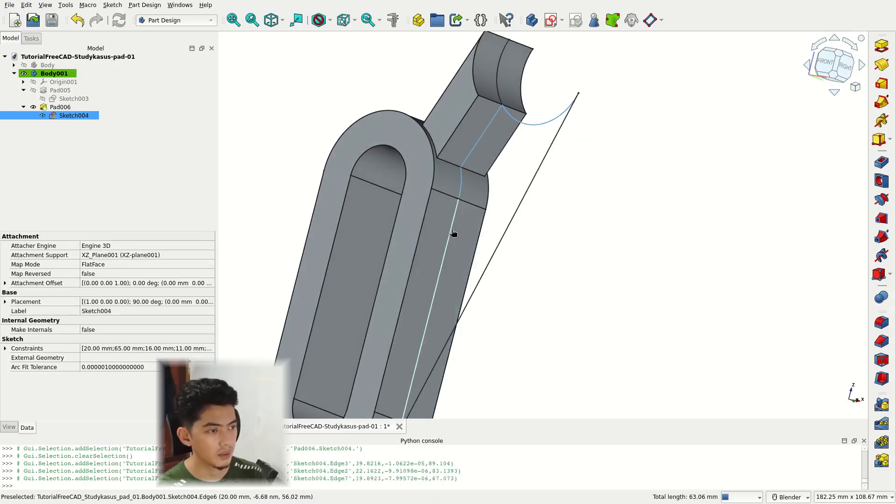
{"action": "left_click", "coordinate": [452, 232], "text": "ctrl"}
{"action": "scroll", "coordinate": [600, 169], "scroll_direction": "down", "scroll_amount": 3}
{"action": "scroll", "coordinate": [515, 294], "scroll_direction": "up", "scroll_amount": 5}
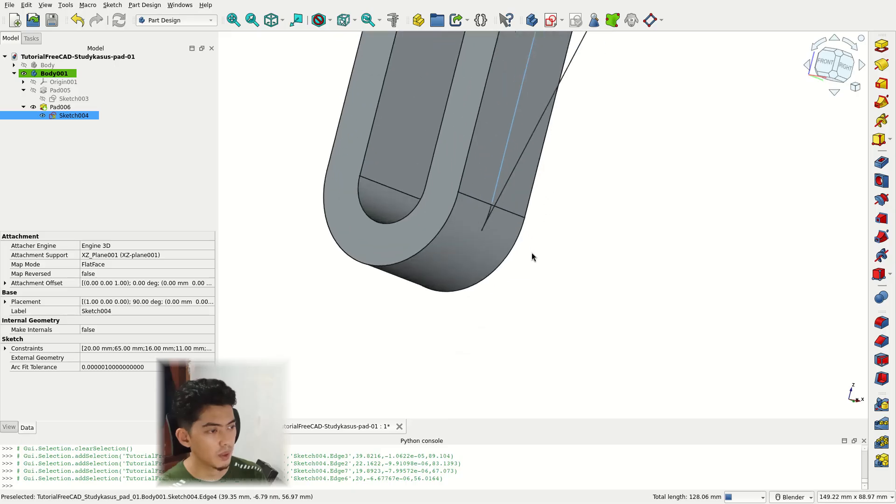
{"action": "scroll", "coordinate": [494, 217], "scroll_direction": "up", "scroll_amount": 3}
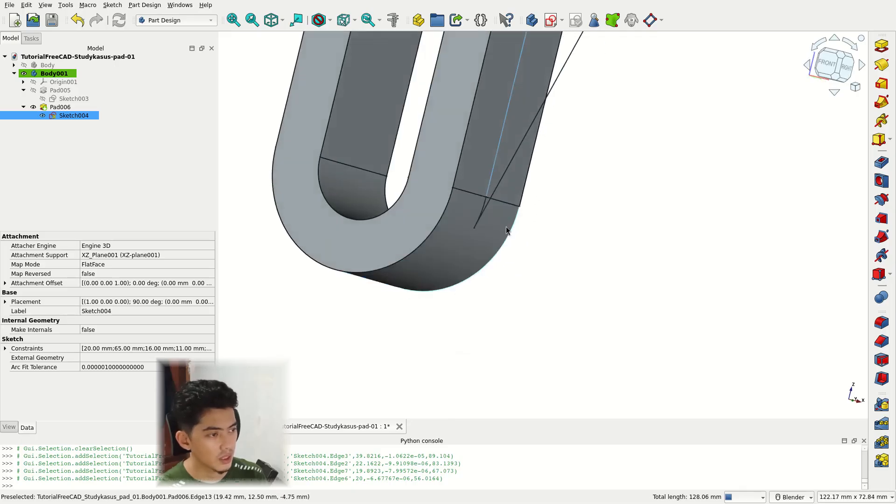
{"action": "left_click", "coordinate": [472, 187], "text": "ctrl"}
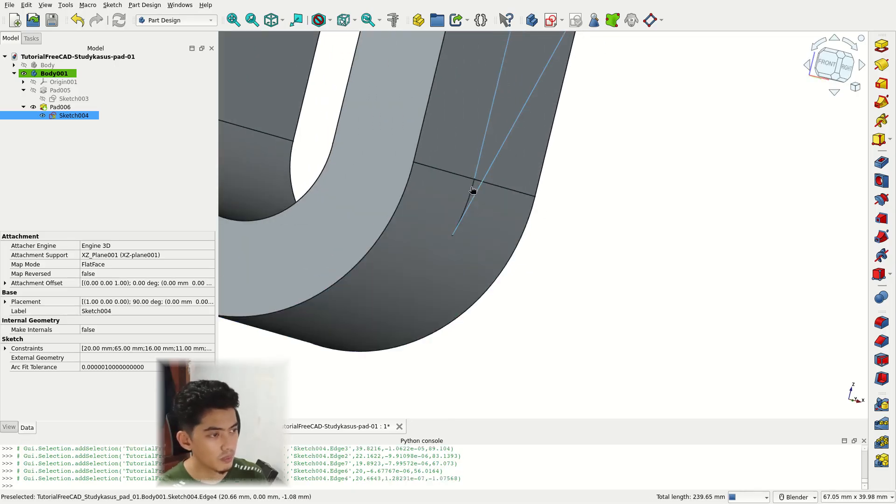
{"action": "left_click", "coordinate": [472, 187], "text": "ctrl"}
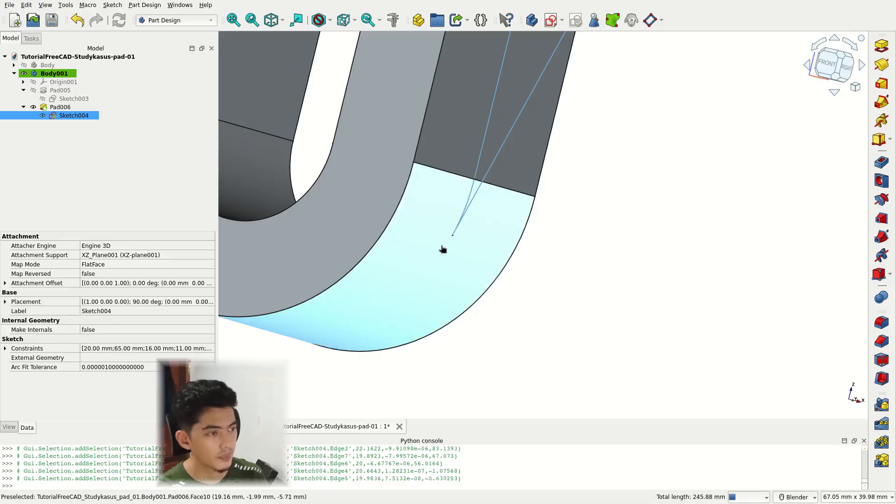
{"action": "scroll", "coordinate": [444, 247], "scroll_direction": "down", "scroll_amount": 6}
{"action": "scroll", "coordinate": [565, 167], "scroll_direction": "up", "scroll_amount": 1}
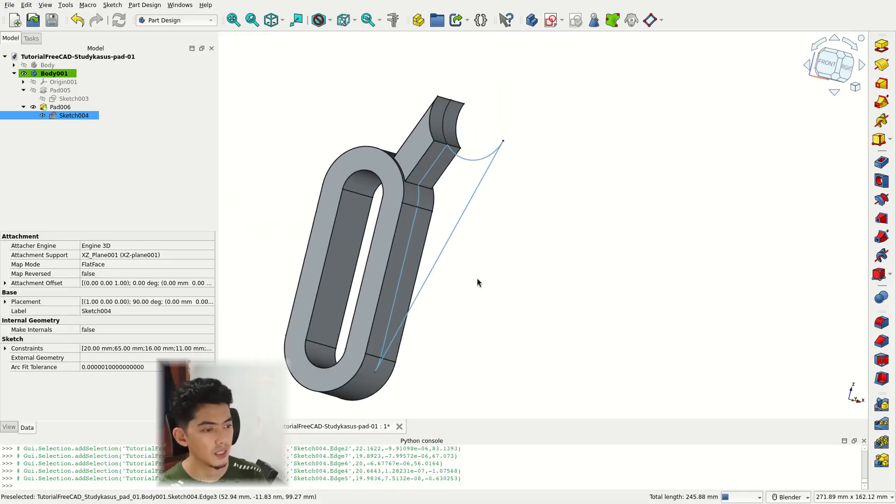
{"action": "left_click", "coordinate": [881, 45]}
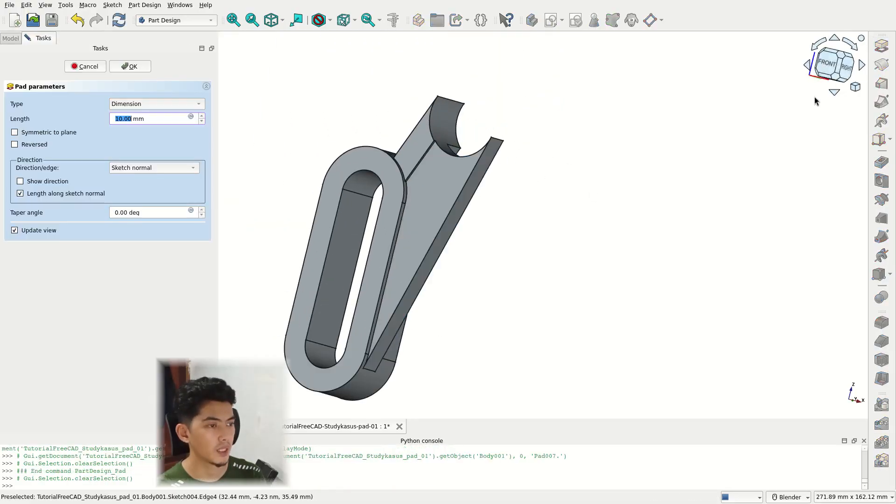
{"action": "middle_click_drag", "start_coordinate": [469, 159], "coordinate": [400, 183]}
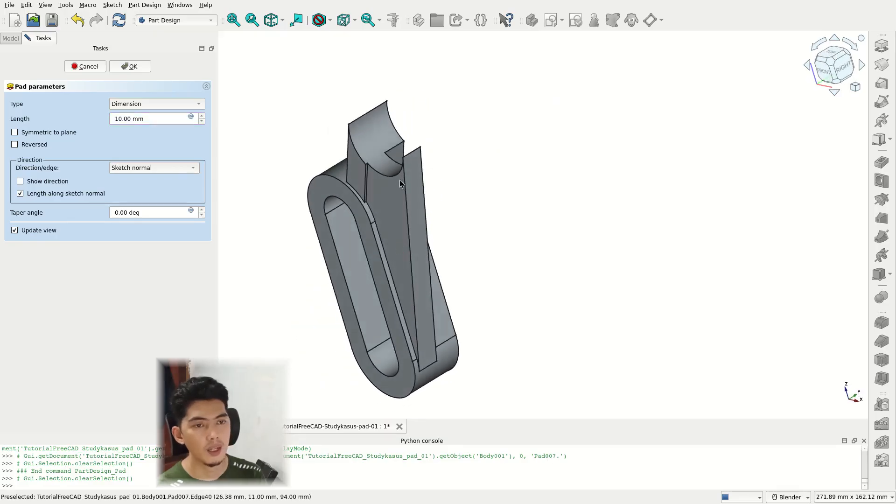
{"action": "left_click", "coordinate": [171, 132]}
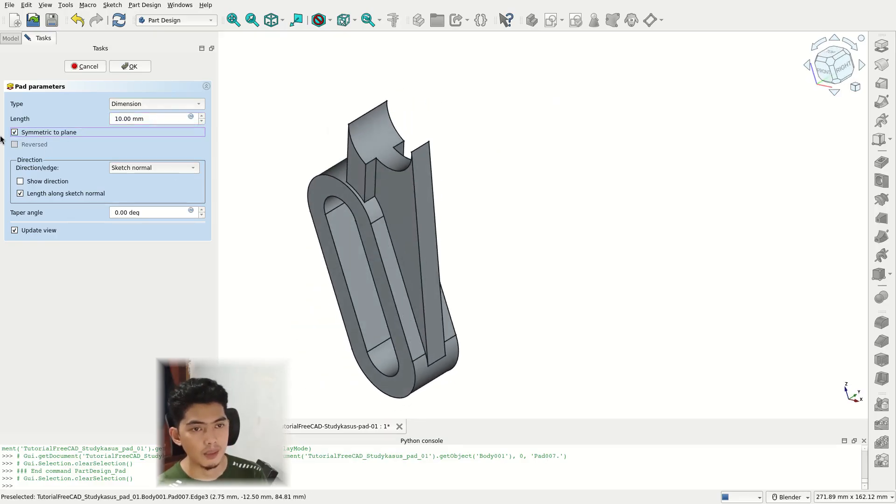
{"action": "double_click", "coordinate": [130, 118]}
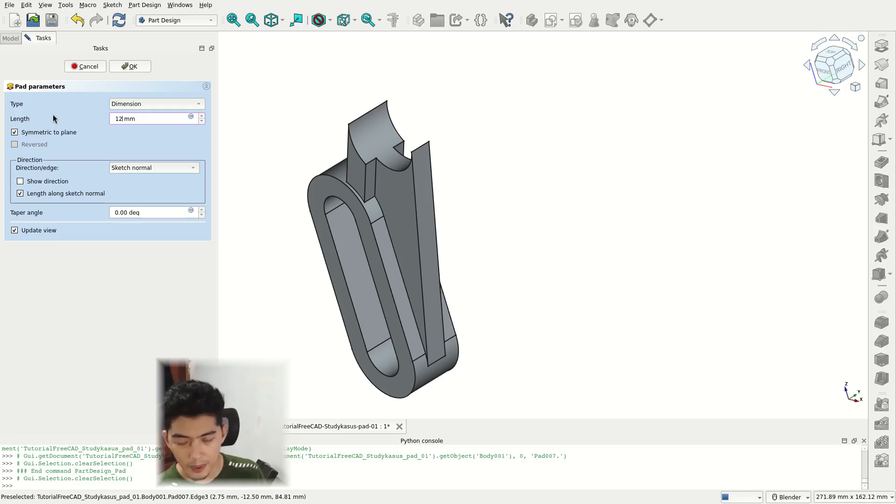
{"action": "left_click", "coordinate": [137, 66]}
- Make Sketch003 visible again under Pad005
{"action": "scroll", "coordinate": [473, 165], "scroll_direction": "down", "scroll_amount": 3}
{"action": "middle_click_drag", "start_coordinate": [457, 223], "coordinate": [590, 187], "text": "shift"}
{"action": "scroll", "coordinate": [590, 188], "scroll_direction": "up", "scroll_amount": 3}
{"action": "middle_click_drag", "start_coordinate": [473, 143], "coordinate": [645, 292], "text": "shift"}
{"action": "scroll", "coordinate": [578, 281], "scroll_direction": "up", "scroll_amount": 2}
{"action": "scroll", "coordinate": [564, 264], "scroll_direction": "down", "scroll_amount": 4}
{"action": "middle_click_drag", "start_coordinate": [564, 263], "coordinate": [541, 225]}
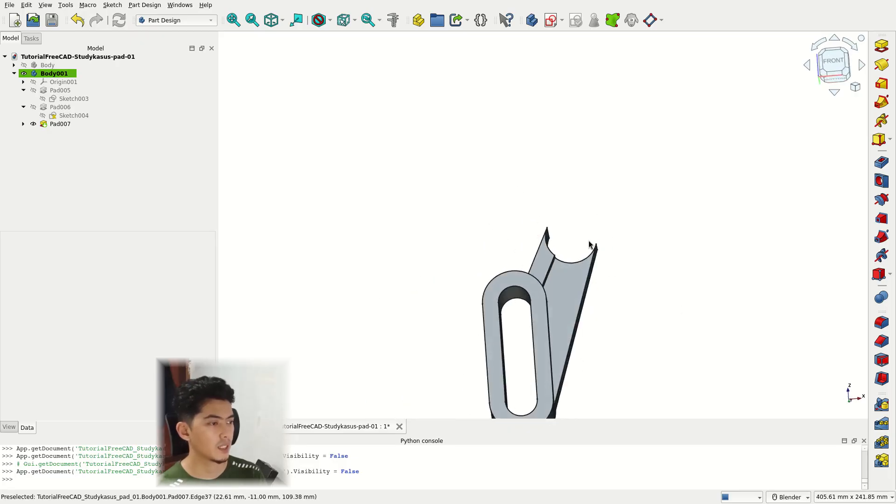
{"action": "scroll", "coordinate": [553, 251], "scroll_direction": "up", "scroll_amount": 2}
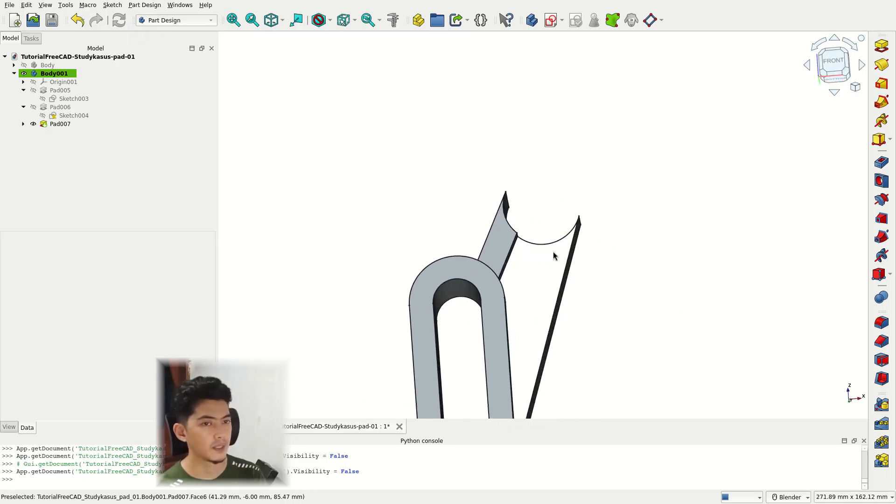
{"action": "left_click", "coordinate": [98, 124]}
{"action": "left_click", "coordinate": [50, 99]}
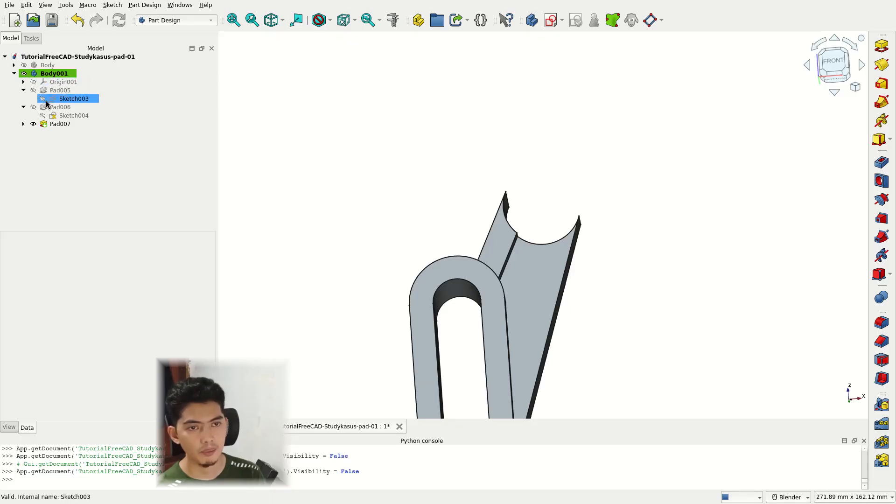
{"action": "left_click", "coordinate": [43, 100]}
- Pad the R16 circle and the concentric inner circle of Sketch003 25 mm, symmetric to the plane
{"action": "middle_click_drag", "start_coordinate": [564, 211], "coordinate": [555, 240]}
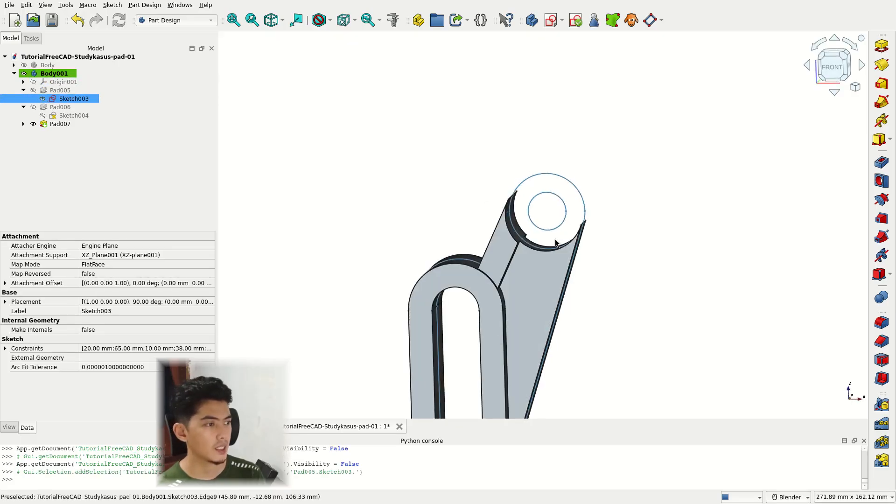
{"action": "left_click", "coordinate": [648, 173]}
{"action": "scroll", "coordinate": [634, 183], "scroll_direction": "up", "scroll_amount": 3}
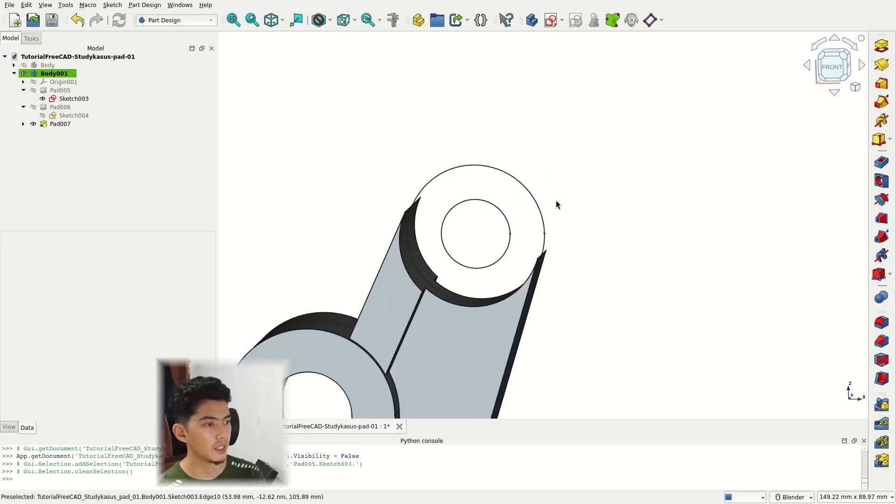
{"action": "left_click", "coordinate": [515, 178]}
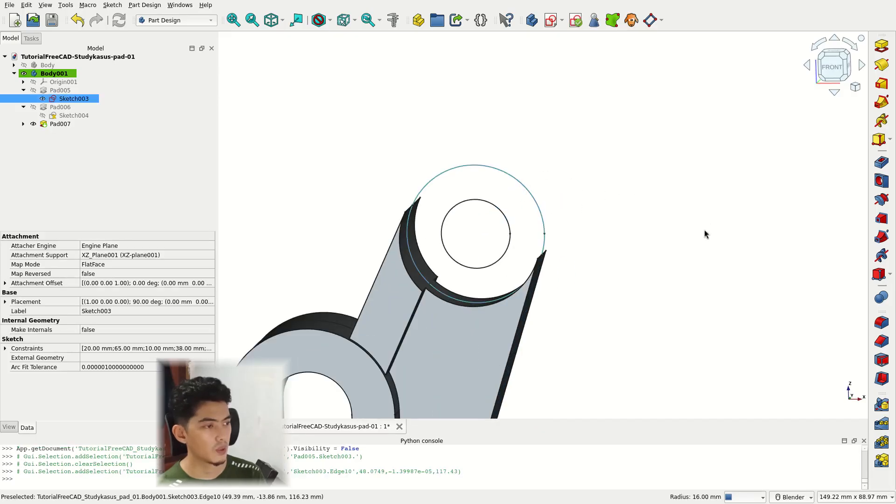
{"action": "left_click", "coordinate": [500, 261], "text": "ctrl"}
{"action": "scroll", "coordinate": [611, 208], "scroll_direction": "down", "scroll_amount": 3}
{"action": "middle_click_drag", "start_coordinate": [615, 211], "coordinate": [572, 215]}
{"action": "scroll", "coordinate": [572, 215], "scroll_direction": "up", "scroll_amount": 2}
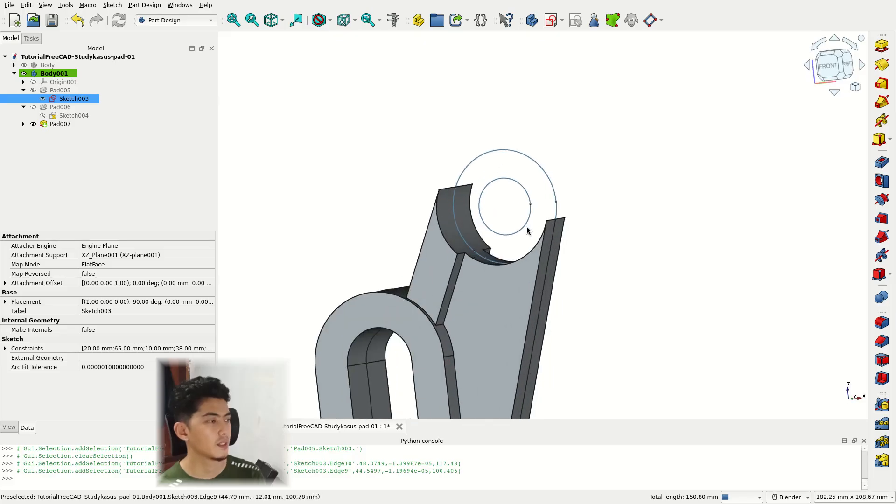
{"action": "left_click", "coordinate": [881, 46]}
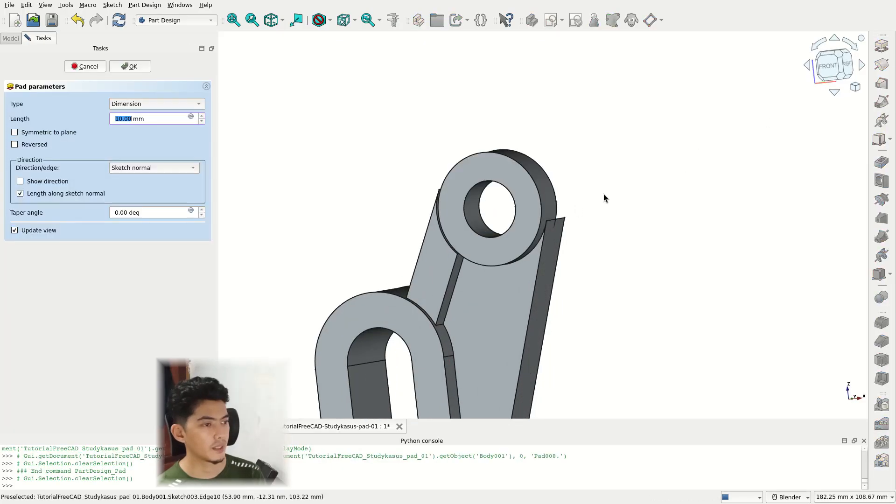
{"action": "left_click", "coordinate": [35, 133]}
{"action": "double_click", "coordinate": [130, 118]}
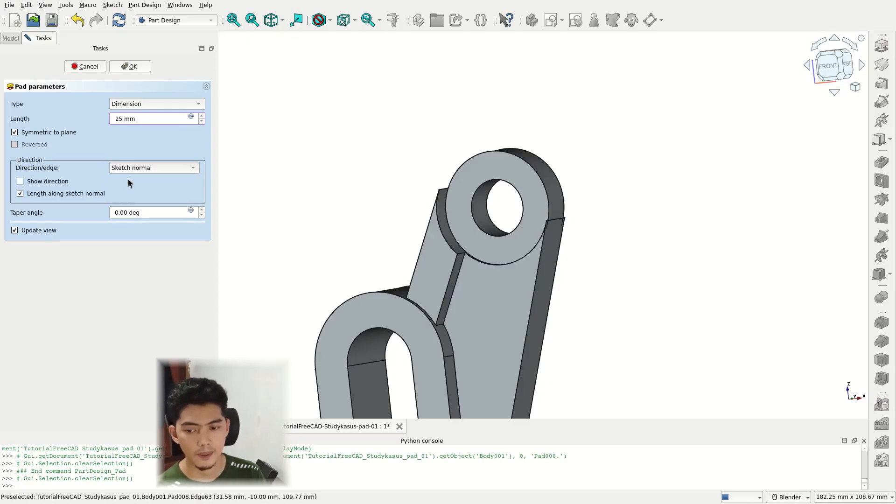
{"action": "left_click", "coordinate": [132, 66]}
- Inspect the slot, arm, rib and cylindrical boss of Body001 from several angles
{"action": "scroll", "coordinate": [496, 199], "scroll_direction": "down", "scroll_amount": 3}
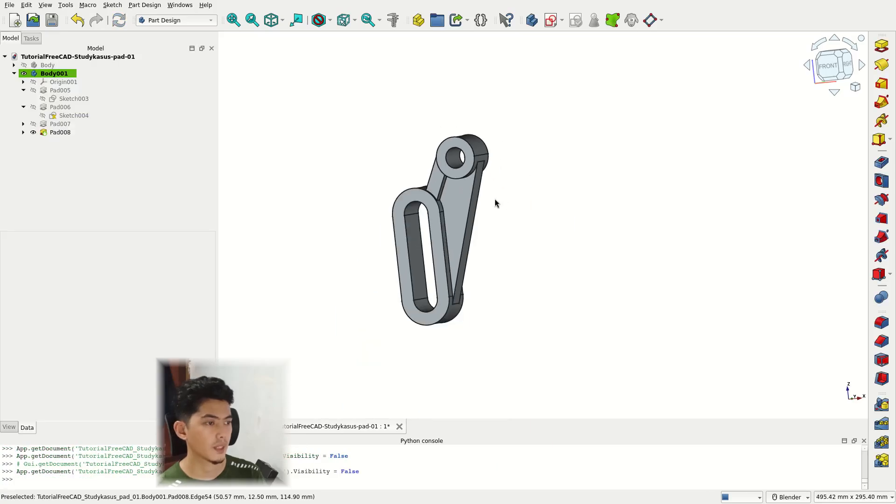
{"action": "middle_click_drag", "start_coordinate": [496, 199], "coordinate": [706, 238]}
{"action": "middle_click_drag", "start_coordinate": [570, 262], "coordinate": [545, 254]}
{"action": "scroll", "coordinate": [582, 218], "scroll_direction": "up", "scroll_amount": 1}
{"action": "scroll", "coordinate": [582, 216], "scroll_direction": "up", "scroll_amount": 1}
{"action": "scroll", "coordinate": [578, 216], "scroll_direction": "down", "scroll_amount": 2}
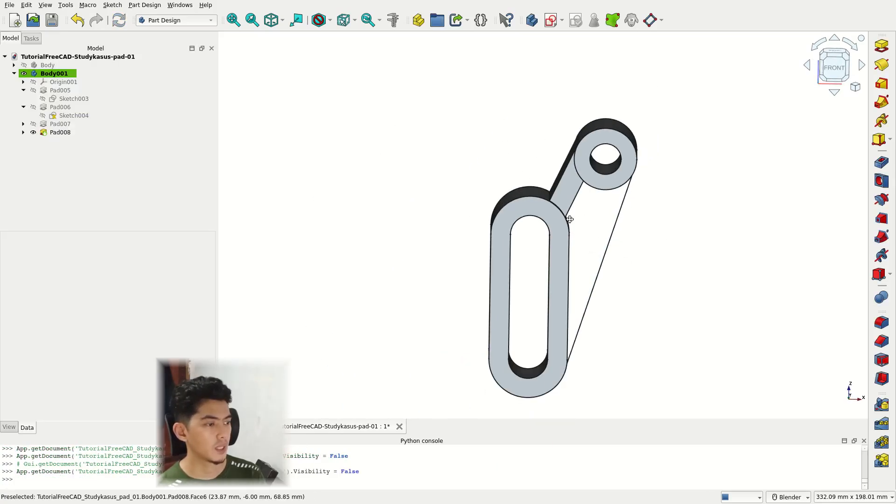
{"action": "middle_click_drag", "start_coordinate": [573, 217], "coordinate": [548, 191]}
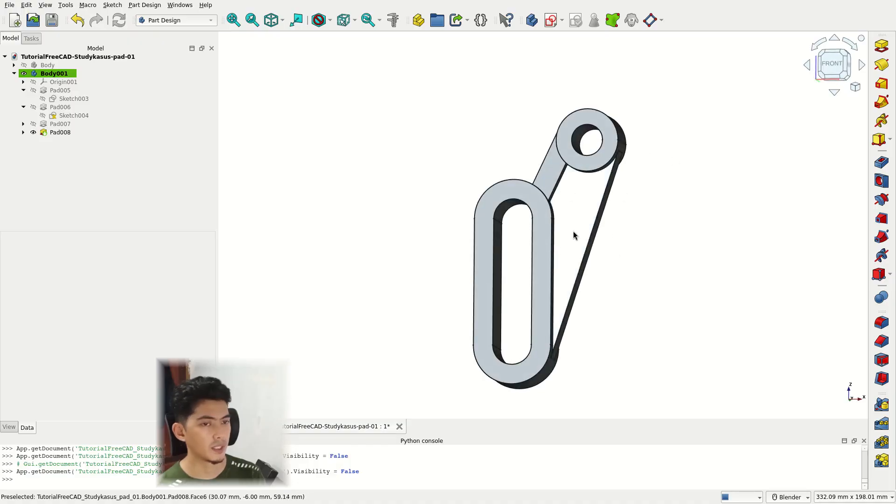
- Display Body in place of Body001 to examine the threaded lug above the slot, and switch the display back to Body001
{"action": "left_click", "coordinate": [24, 65]}
{"action": "left_click", "coordinate": [24, 74]}
{"action": "middle_click_drag", "start_coordinate": [526, 140], "coordinate": [561, 216]}
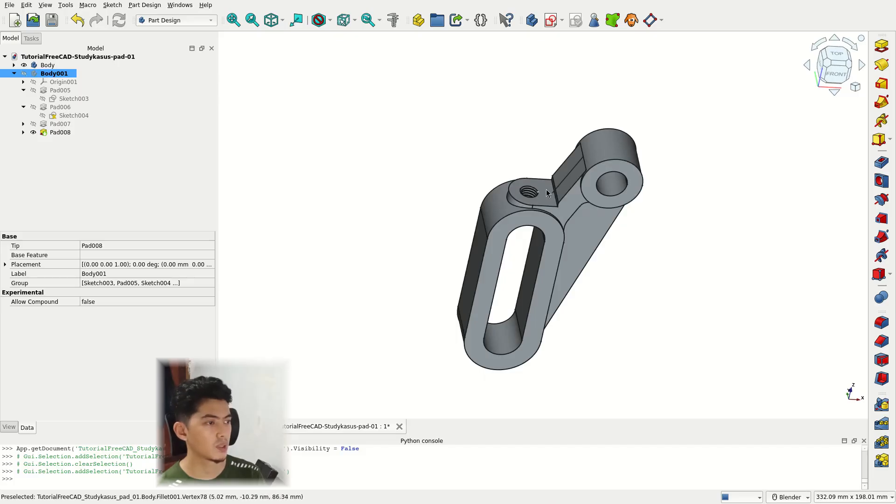
{"action": "scroll", "coordinate": [549, 193], "scroll_direction": "up", "scroll_amount": 3}
{"action": "scroll", "coordinate": [523, 203], "scroll_direction": "down", "scroll_amount": 2}
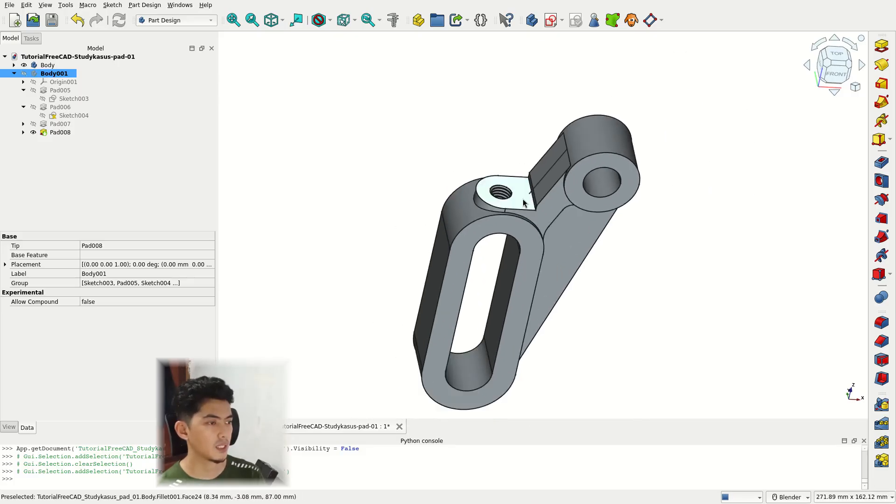
{"action": "middle_click_drag", "start_coordinate": [521, 198], "coordinate": [511, 199]}
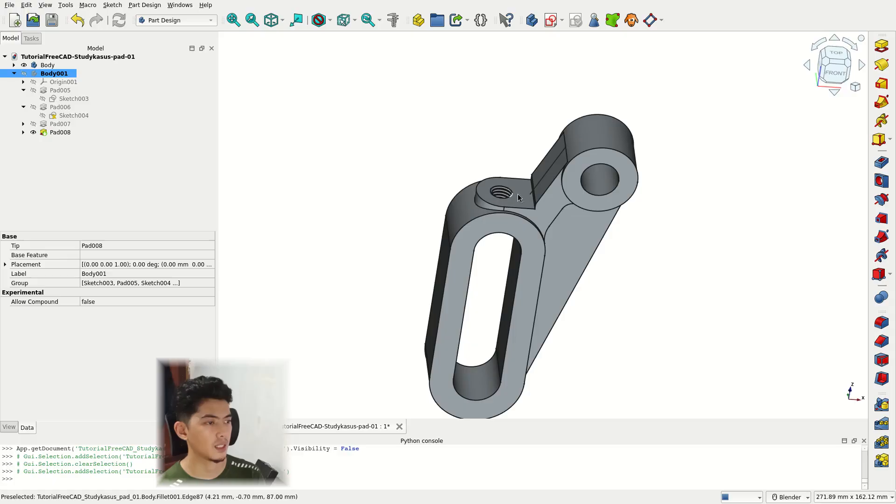
{"action": "left_click", "coordinate": [24, 65]}
{"action": "left_click", "coordinate": [25, 73]}
{"action": "scroll", "coordinate": [508, 226], "scroll_direction": "down", "scroll_amount": 3}
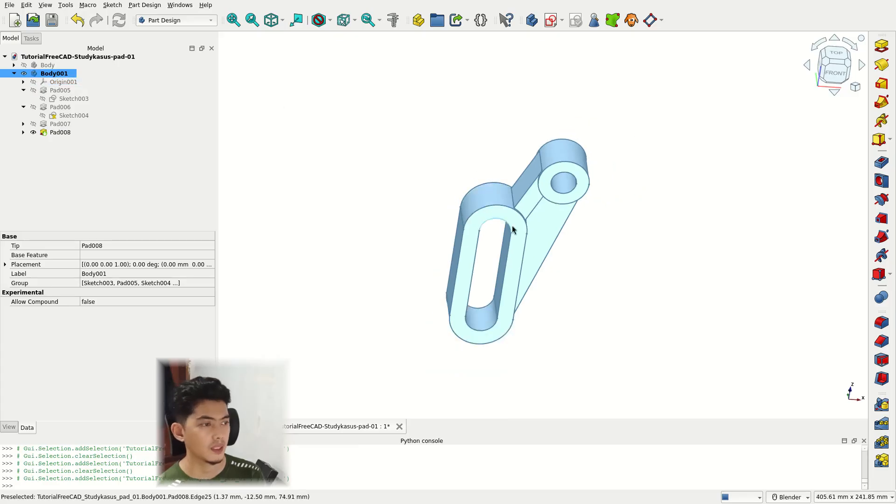
{"action": "left_click", "coordinate": [691, 280]}
{"action": "middle_click_drag", "start_coordinate": [691, 281], "coordinate": [604, 246]}
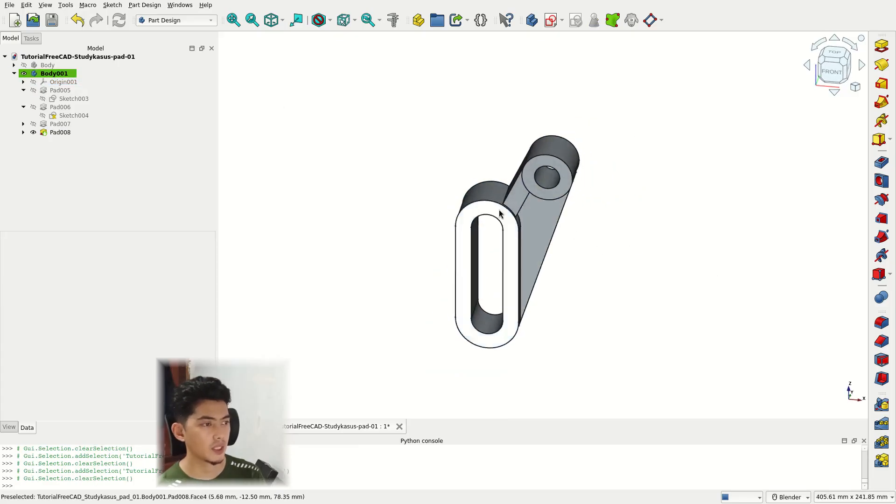
- Create a new sketch on Body001's XY base plane and view it from the top
{"action": "left_click", "coordinate": [552, 20]}
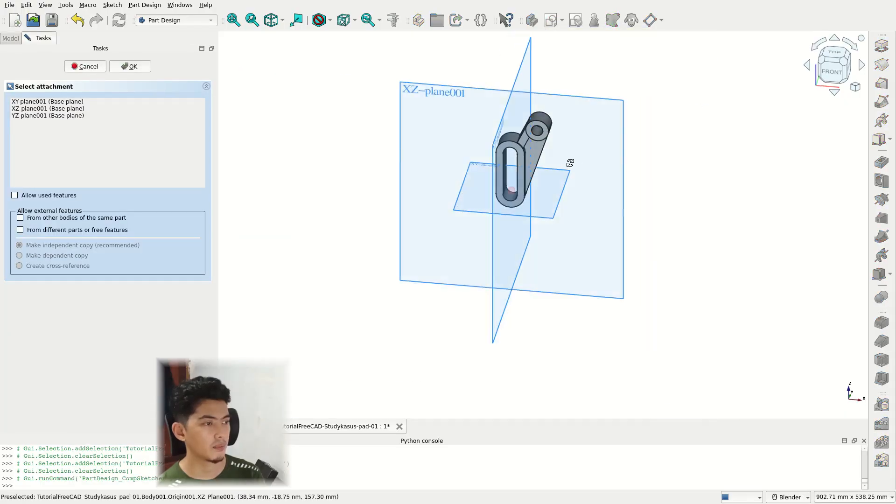
{"action": "mouse_move", "coordinate": [571, 162]}
{"action": "middle_mouse_down"}
{"action": "mouse_move", "coordinate": [518, 182]}
{"action": "mouse_move", "coordinate": [577, 230]}
{"action": "middle_mouse_up"}
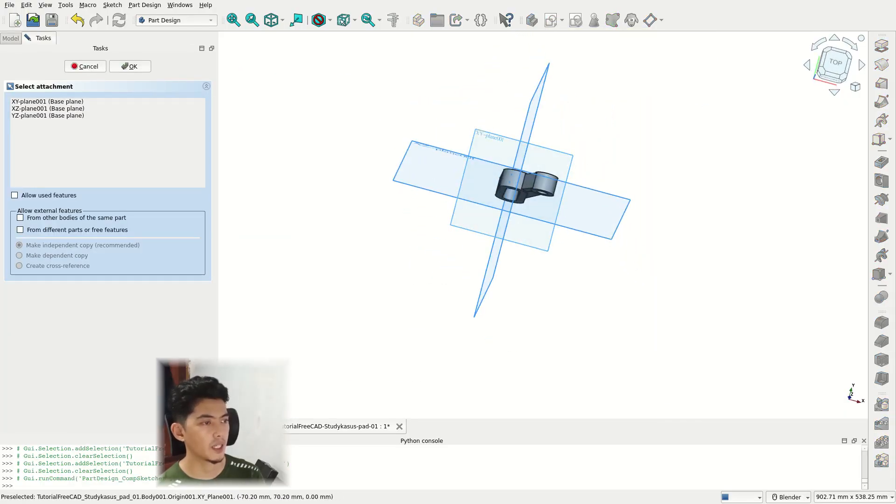
{"action": "left_click", "coordinate": [481, 135]}
{"action": "mouse_move", "coordinate": [553, 149]}
{"action": "middle_mouse_down"}
{"action": "mouse_move", "coordinate": [547, 84]}
{"action": "mouse_move", "coordinate": [544, 93]}
{"action": "middle_mouse_up"}
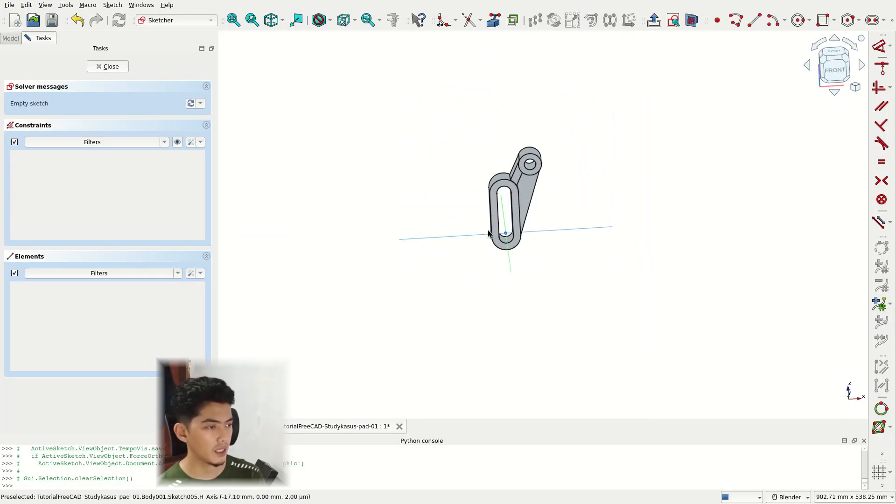
{"action": "scroll", "coordinate": [527, 235], "scroll_direction": "up", "scroll_amount": 4}
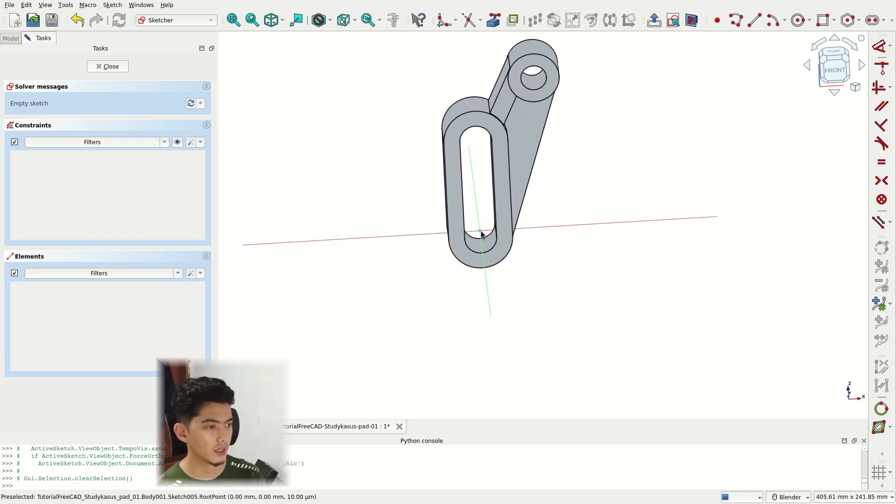
{"action": "scroll", "coordinate": [605, 204], "scroll_direction": "down", "scroll_amount": 2}
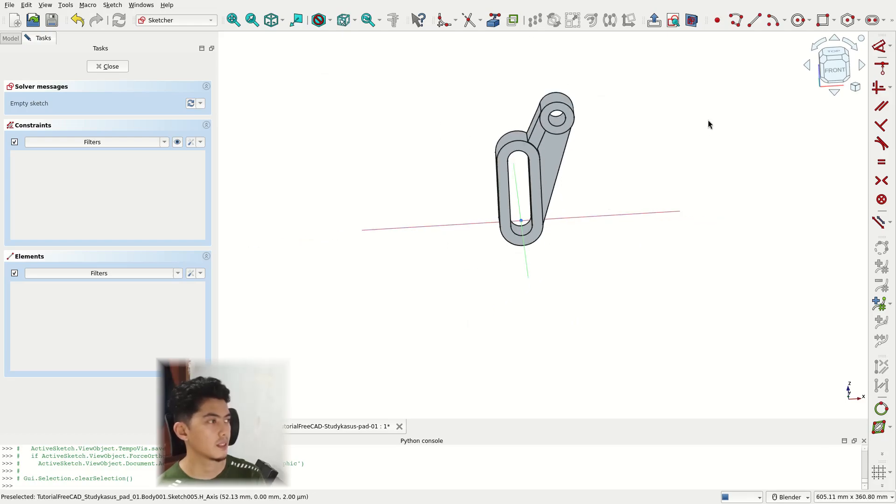
{"action": "left_click", "coordinate": [832, 55]}
{"action": "scroll", "coordinate": [546, 219], "scroll_direction": "up", "scroll_amount": 5}
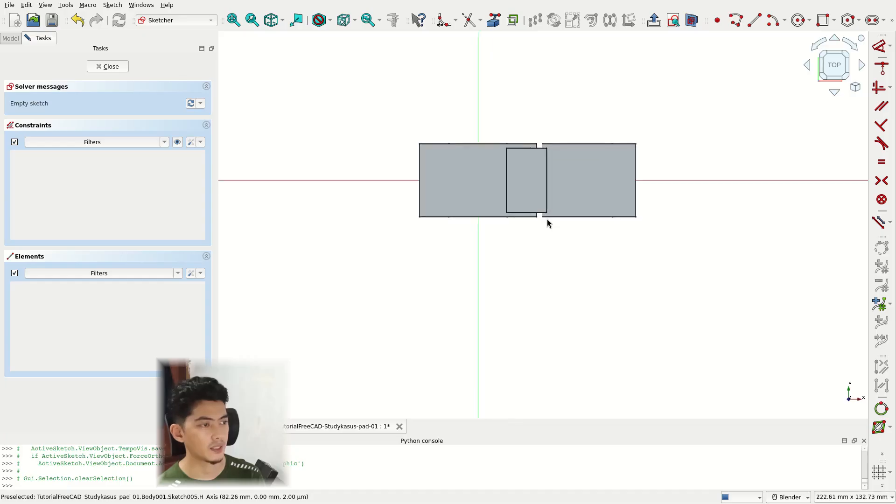
{"action": "middle_click_drag", "start_coordinate": [505, 189], "coordinate": [555, 226], "text": "shift"}
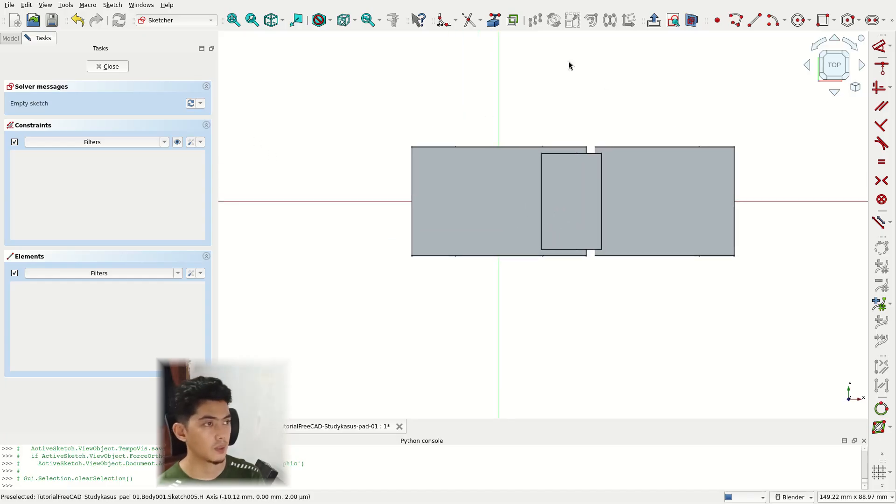
{"action": "left_click", "coordinate": [822, 27]}
{"action": "scroll", "coordinate": [490, 174], "scroll_direction": "up", "scroll_amount": 2}
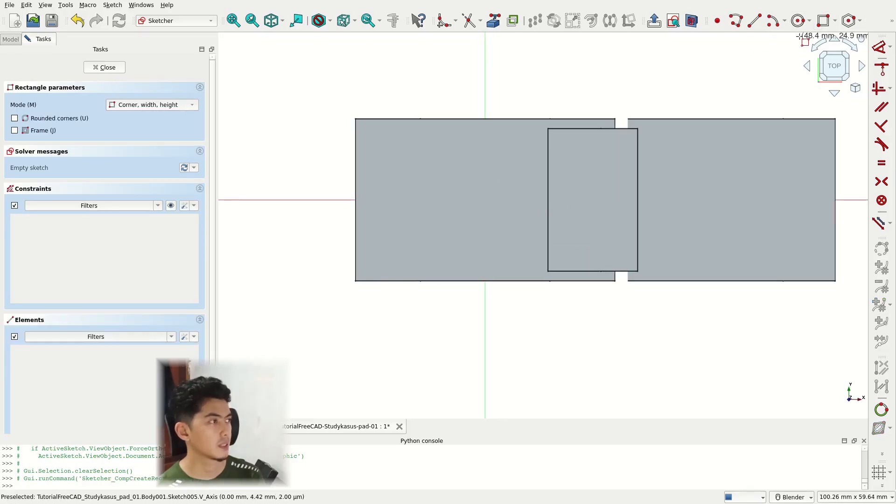
{"action": "right_click", "coordinate": [708, 59]}
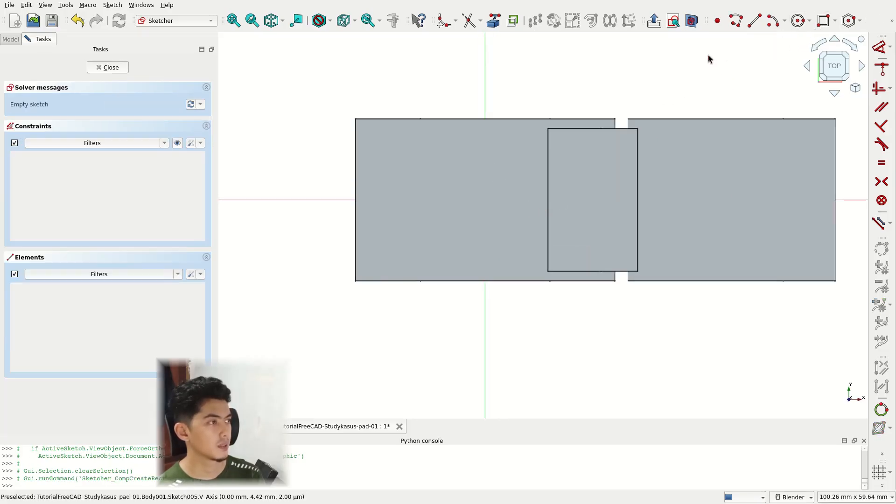
- Section the view at the sketch plane and sketch a rectangle about 15.5 by 14.3 mm, starting on the vertical axis and crossing the horizontal axis
{"action": "left_click", "coordinate": [692, 23]}
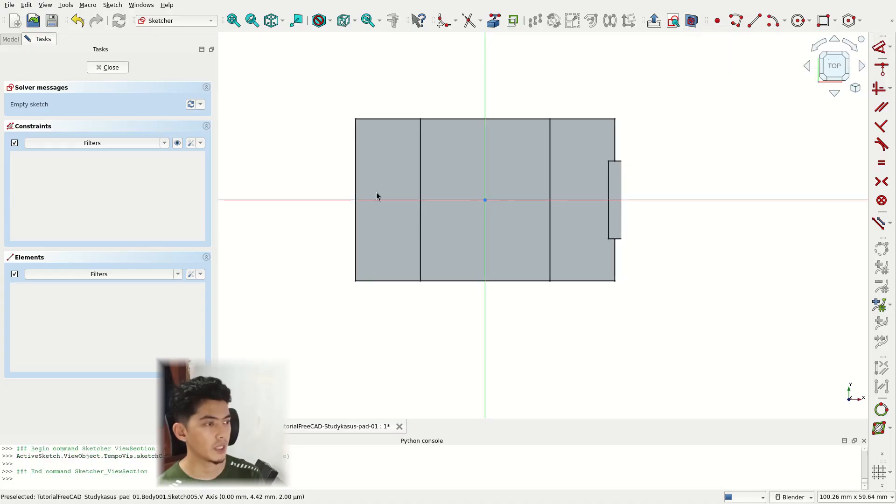
{"action": "scroll", "coordinate": [509, 216], "scroll_direction": "up", "scroll_amount": 1}
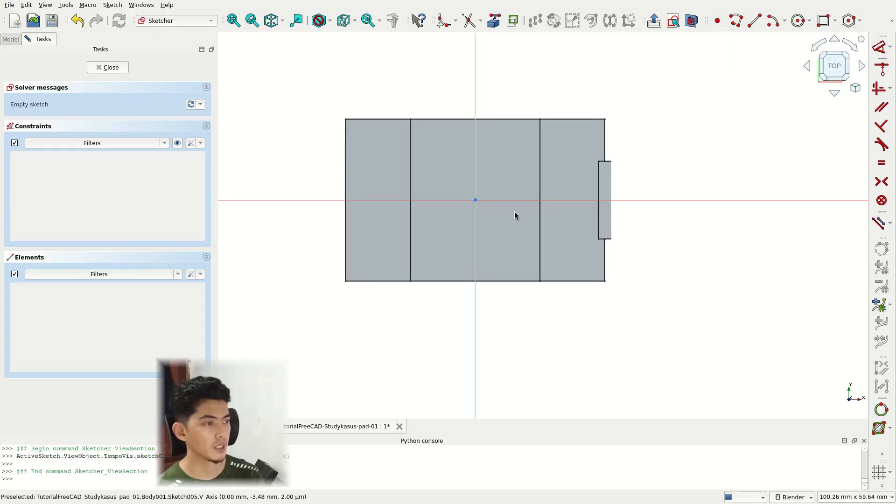
{"action": "left_click", "coordinate": [823, 22]}
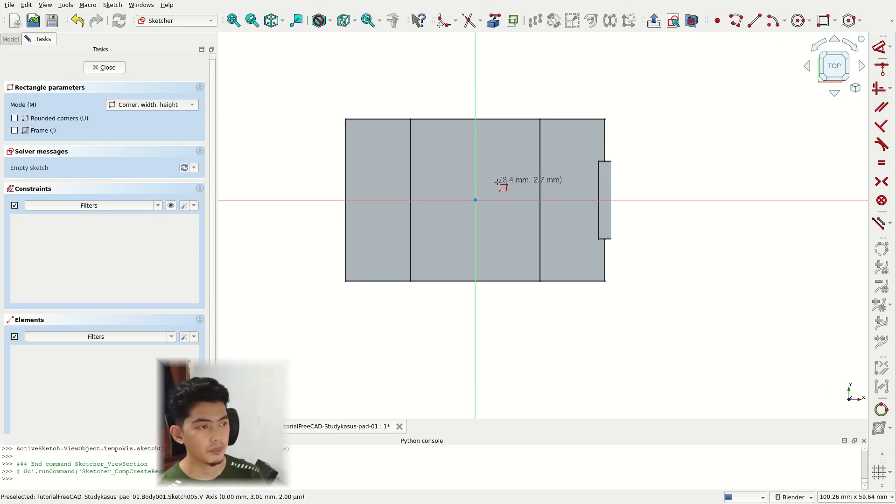
{"action": "scroll", "coordinate": [497, 182], "scroll_direction": "up", "scroll_amount": 2}
{"action": "left_click", "coordinate": [465, 136]}
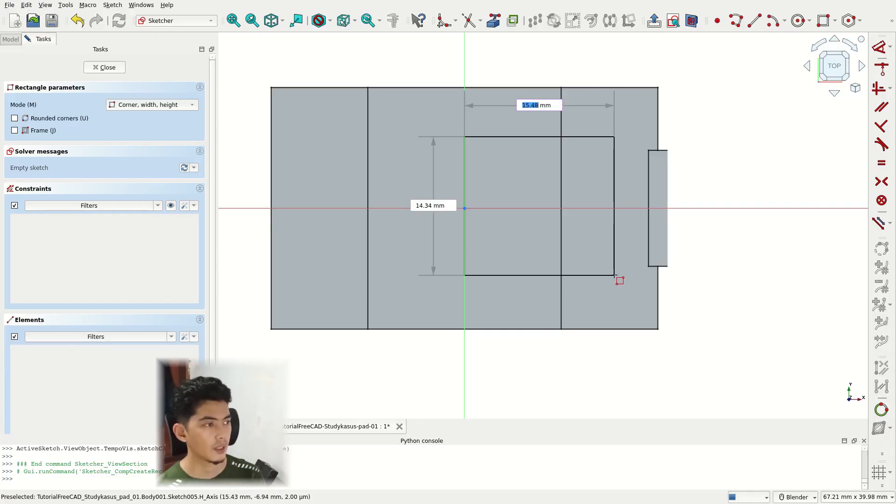
{"action": "left_click", "coordinate": [614, 275]}
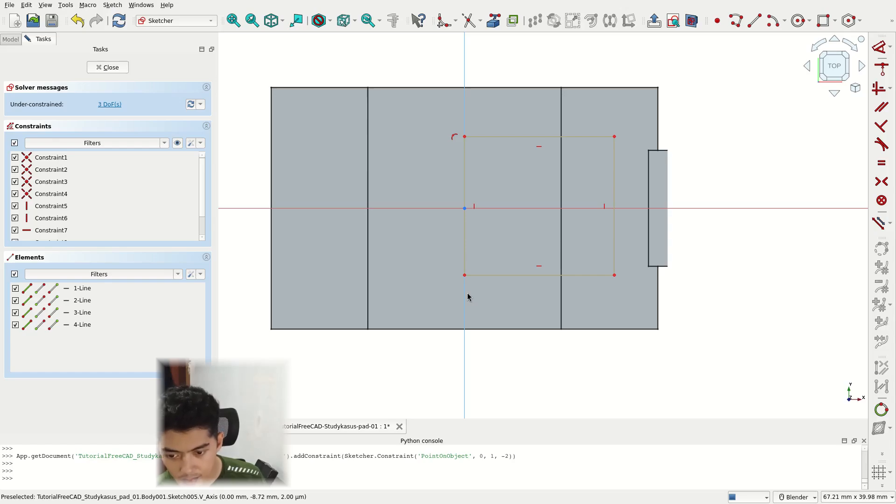
- Constrain the horizontal length of the rectangle's upper edge to 13 mm
{"action": "left_click", "coordinate": [540, 136]}
{"action": "left_click", "coordinate": [892, 52]}
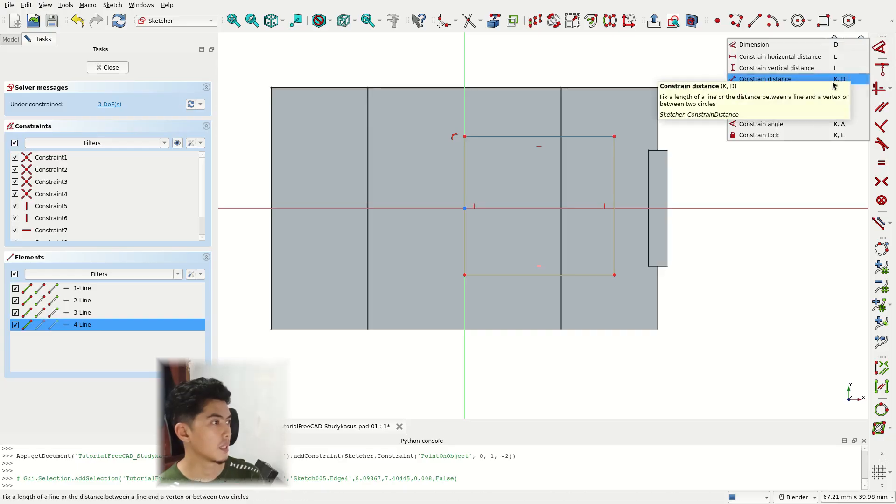
{"action": "left_click", "coordinate": [780, 57]}
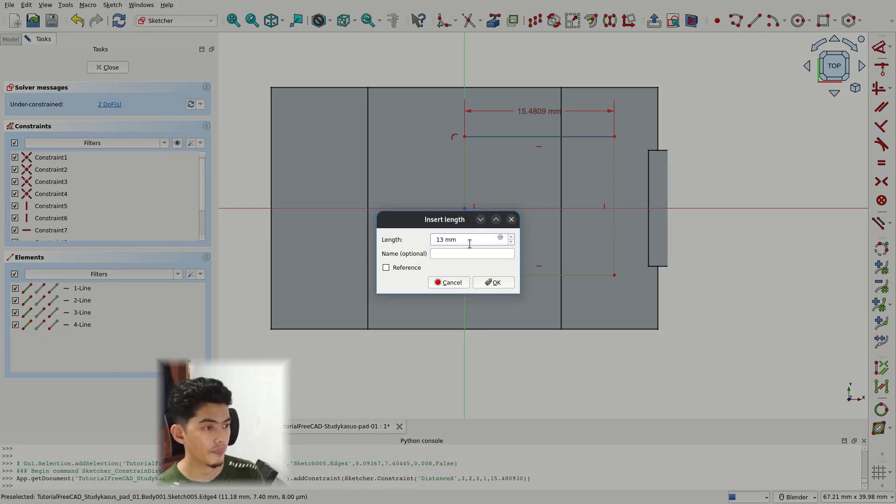
{"action": "type", "text": "13"}
{"action": "left_click", "coordinate": [495, 283]}
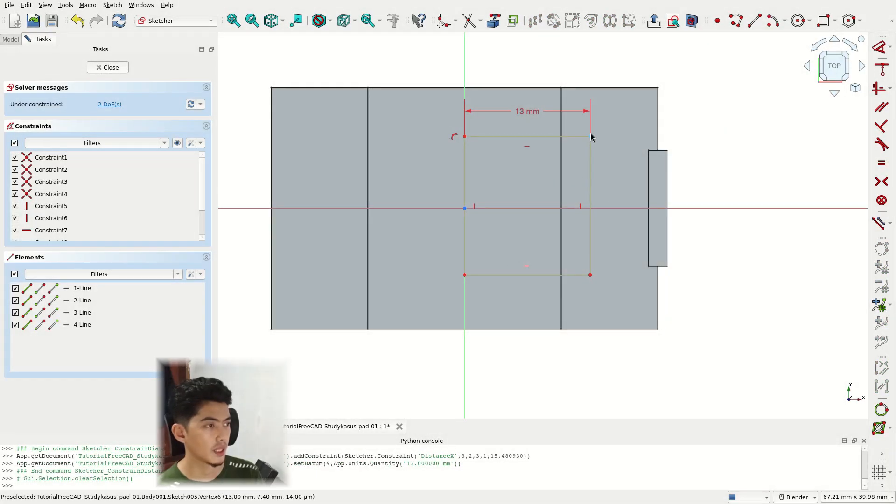
- Draw a semicircular arc centred on the origin, joining the two rectangle corners on the vertical axis and bulging away from the rectangle
{"action": "left_click", "coordinate": [768, 27]}
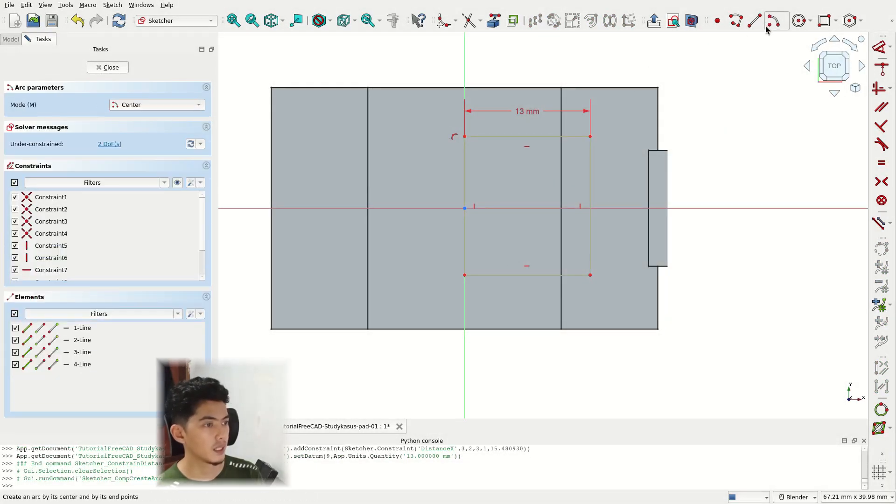
{"action": "left_click", "coordinate": [462, 211]}
{"action": "left_click", "coordinate": [464, 275]}
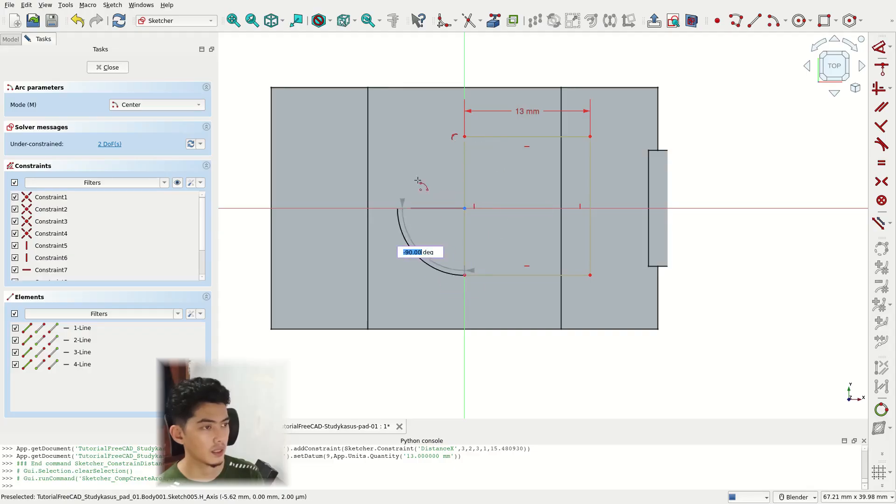
{"action": "left_click", "coordinate": [463, 137]}
{"action": "right_click", "coordinate": [461, 183]}
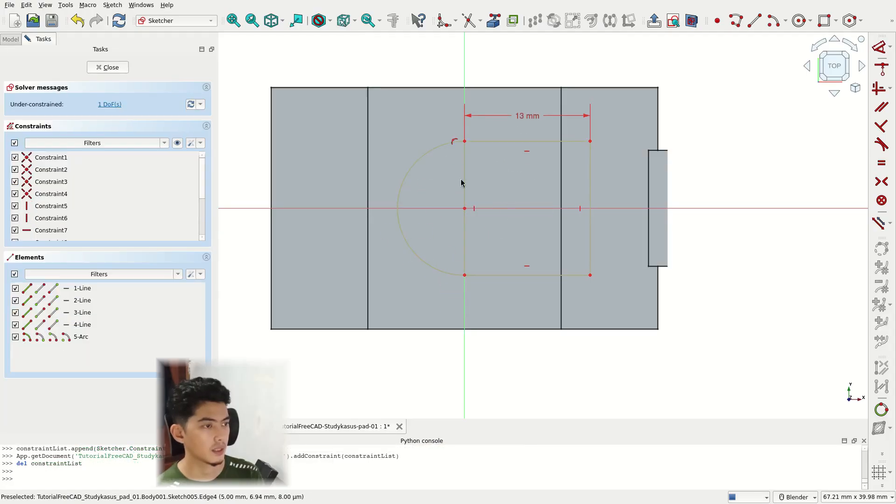
- Constrain the radius of the semicircular arc to 11 mm
{"action": "left_click", "coordinate": [430, 160]}
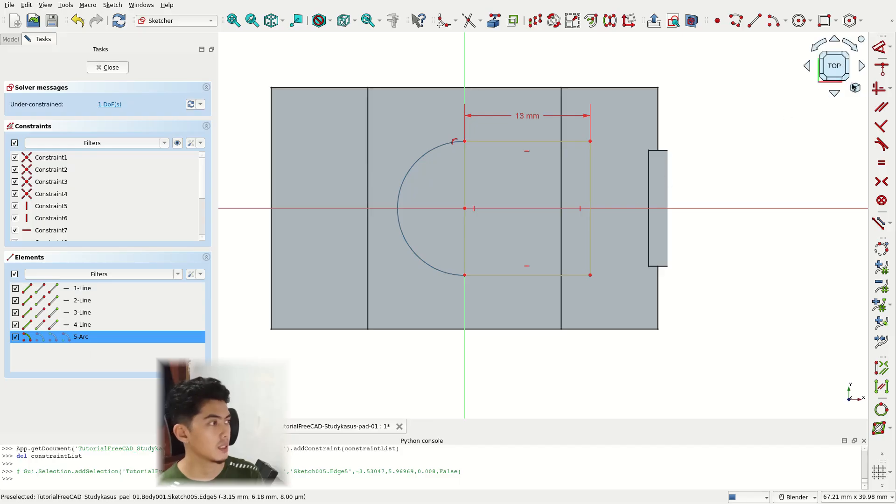
{"action": "left_click", "coordinate": [890, 47]}
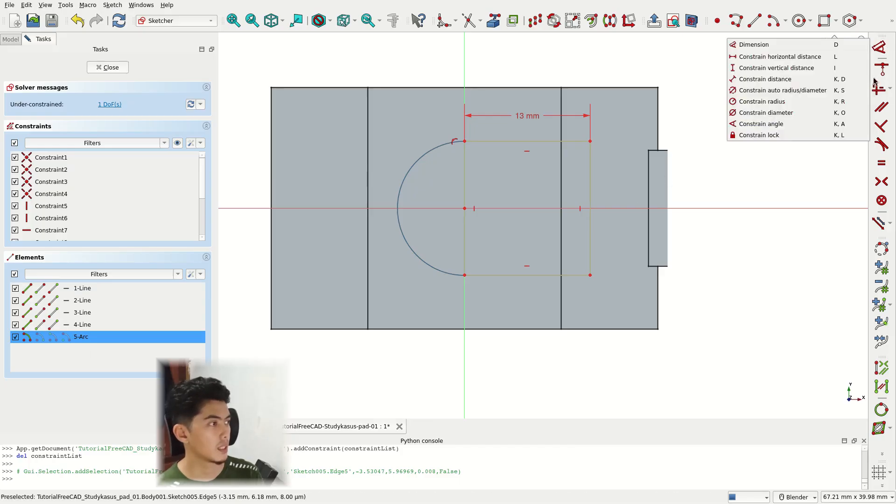
{"action": "left_click", "coordinate": [770, 103]}
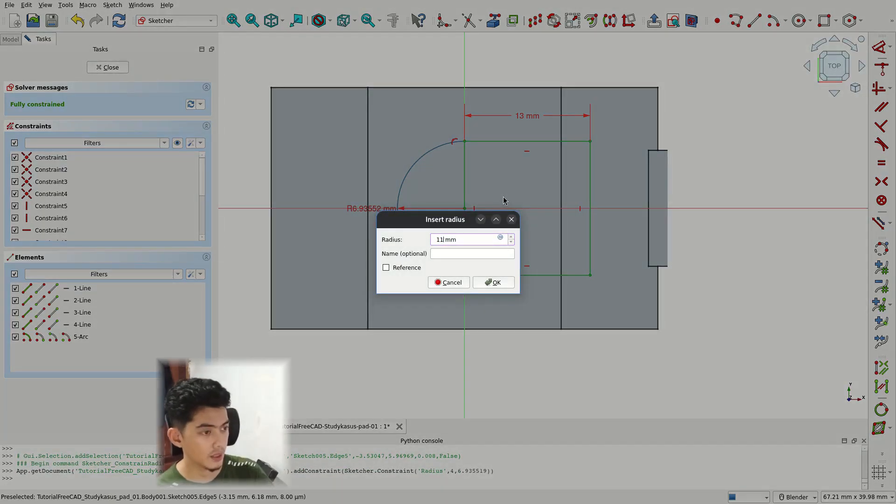
{"action": "left_click", "coordinate": [496, 282]}
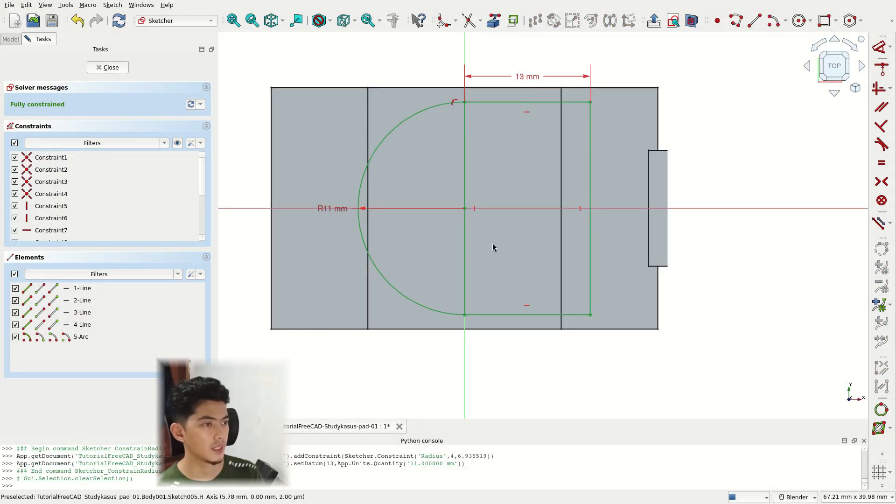
- Draw a circle of about 2.7 mm radius centred on the origin, inside the lug outline
{"action": "scroll", "coordinate": [502, 155], "scroll_direction": "down", "scroll_amount": 3}
{"action": "middle_click_drag", "start_coordinate": [508, 163], "coordinate": [510, 147]}
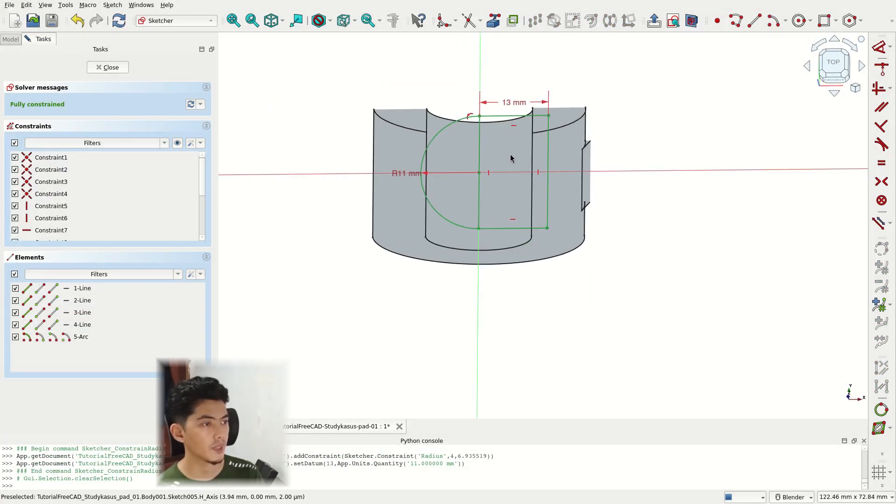
{"action": "scroll", "coordinate": [510, 158], "scroll_direction": "up", "scroll_amount": 3}
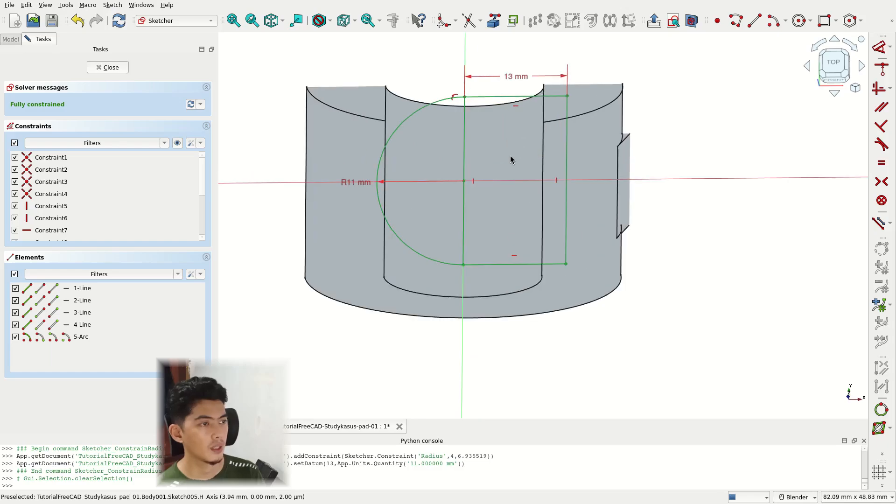
{"action": "left_click", "coordinate": [800, 21]}
{"action": "scroll", "coordinate": [653, 133], "scroll_direction": "up", "scroll_amount": 4}
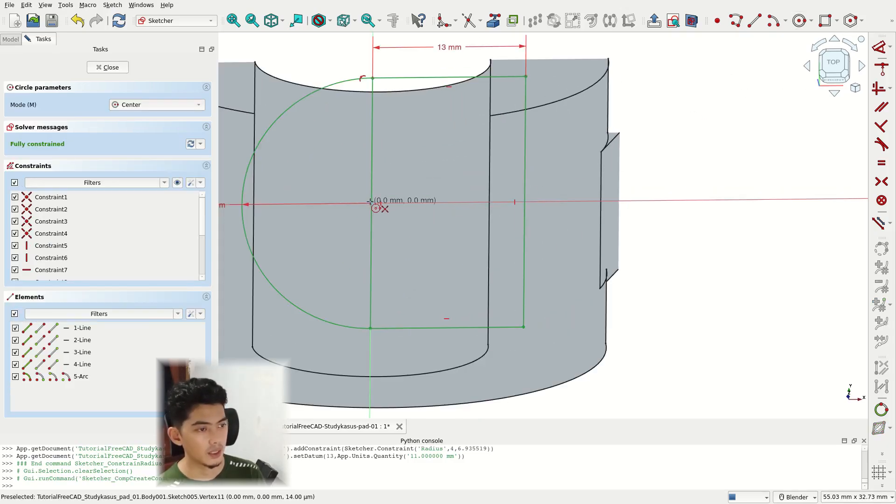
{"action": "left_click", "coordinate": [372, 203]}
{"action": "left_click", "coordinate": [403, 207]}
{"action": "key", "text": "Escape"}
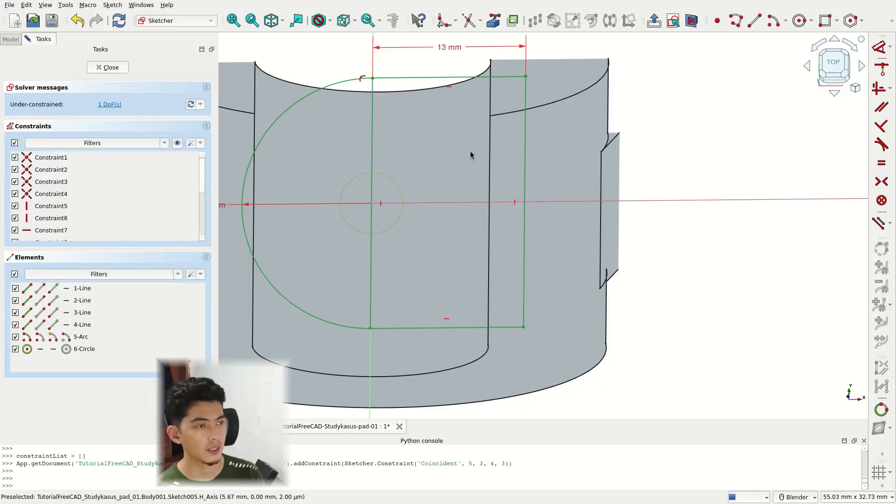
- Close the lug sketch and set the Z position of its attachment offset to 87 mm
{"action": "scroll", "coordinate": [473, 156], "scroll_direction": "down", "scroll_amount": 4}
{"action": "middle_click_drag", "start_coordinate": [473, 192], "coordinate": [469, 191]}
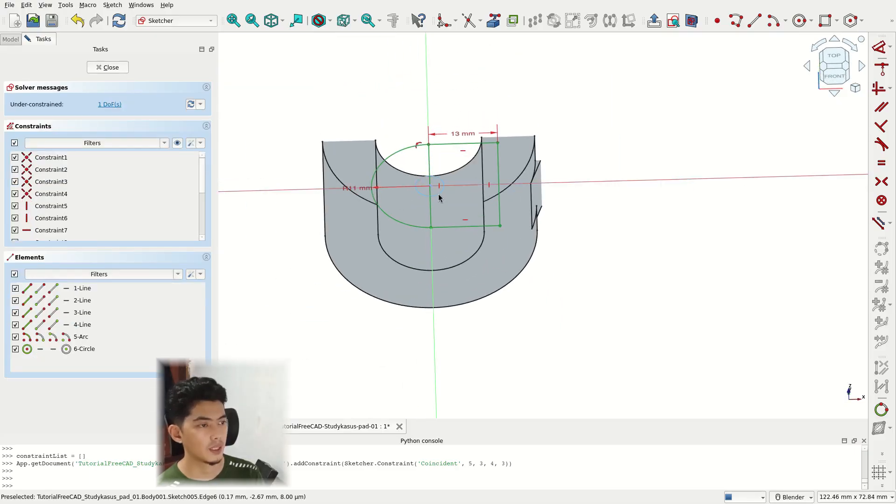
{"action": "scroll", "coordinate": [441, 203], "scroll_direction": "up", "scroll_amount": 3}
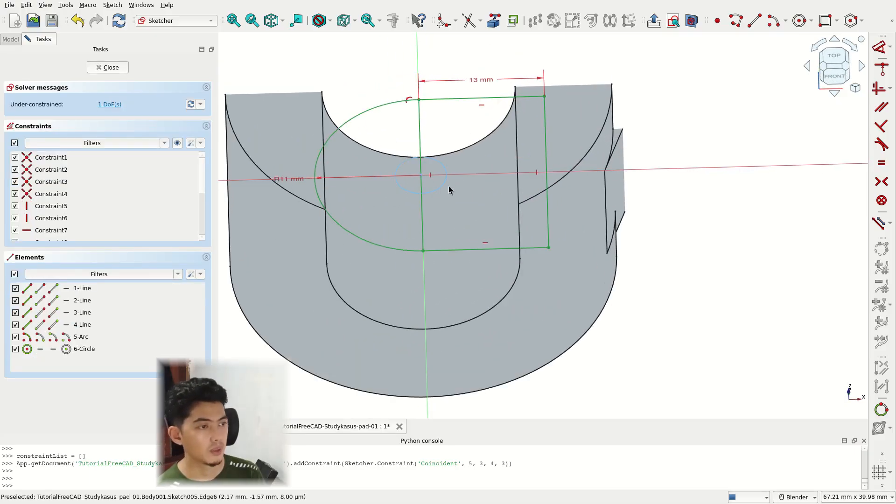
{"action": "scroll", "coordinate": [509, 146], "scroll_direction": "down", "scroll_amount": 3}
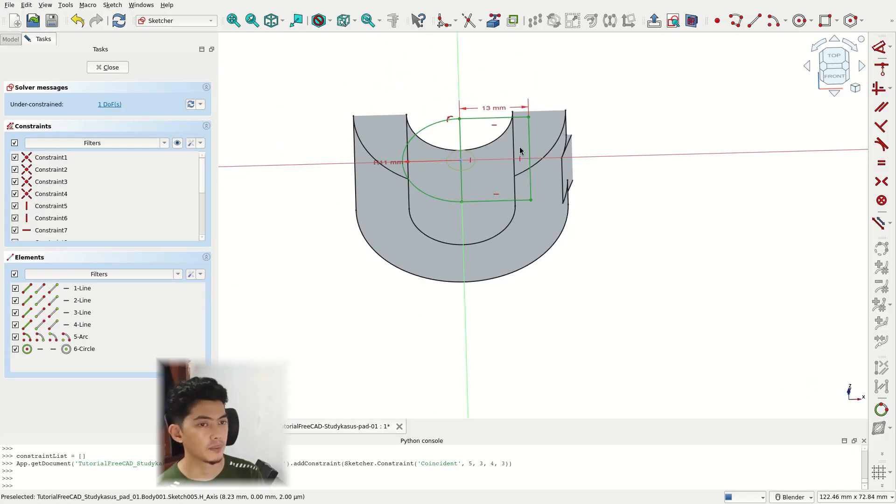
{"action": "left_click", "coordinate": [117, 66]}
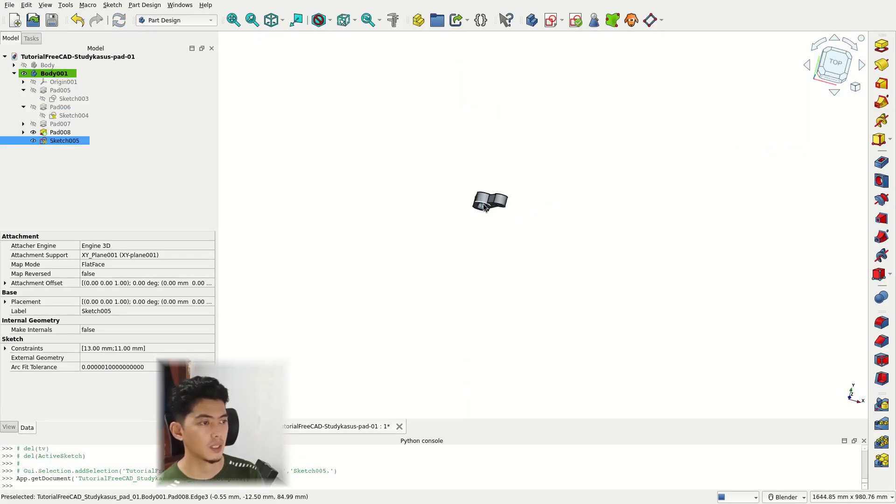
{"action": "middle_click_drag", "start_coordinate": [570, 164], "coordinate": [586, 82]}
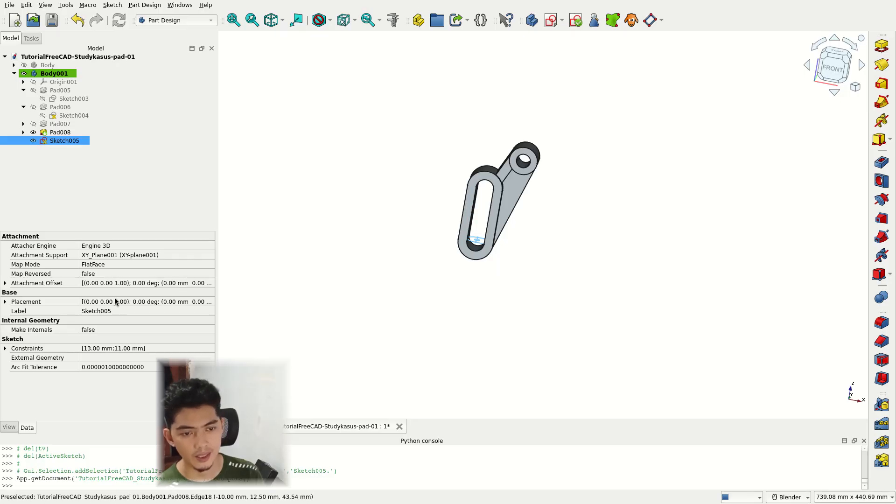
{"action": "left_click", "coordinate": [5, 284]}
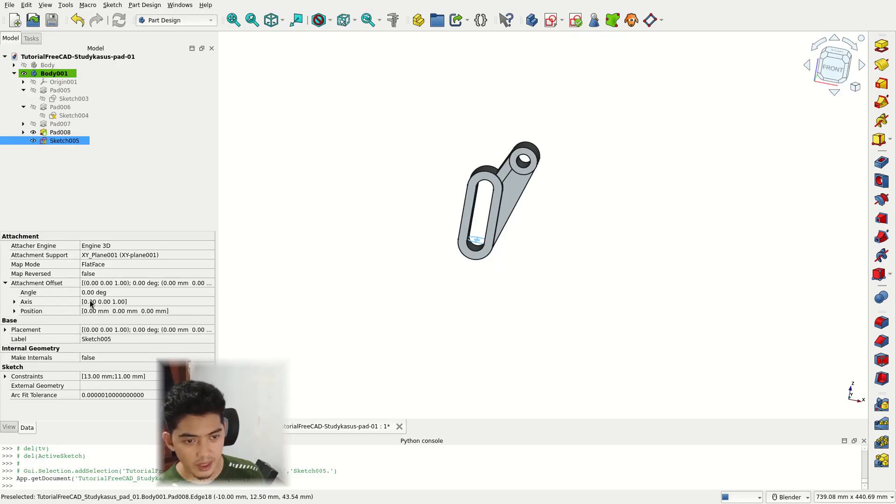
{"action": "left_click", "coordinate": [14, 311]}
{"action": "left_click", "coordinate": [90, 338]}
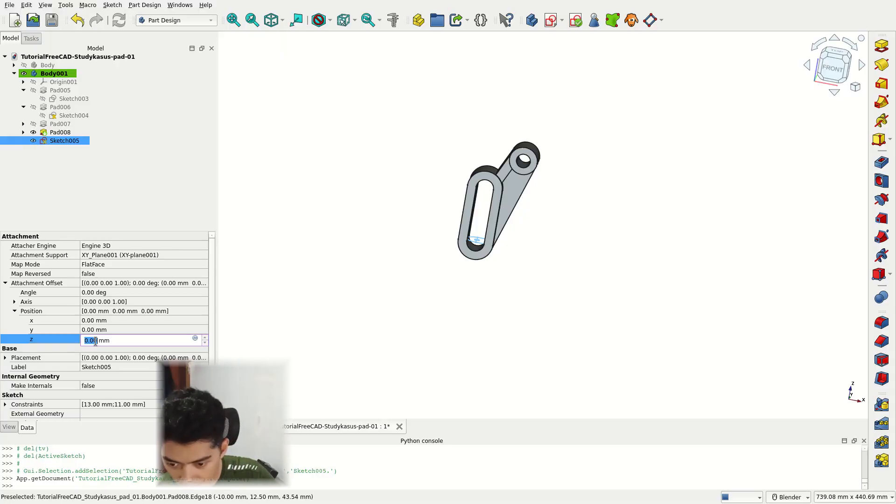
{"action": "type", "text": "87"}
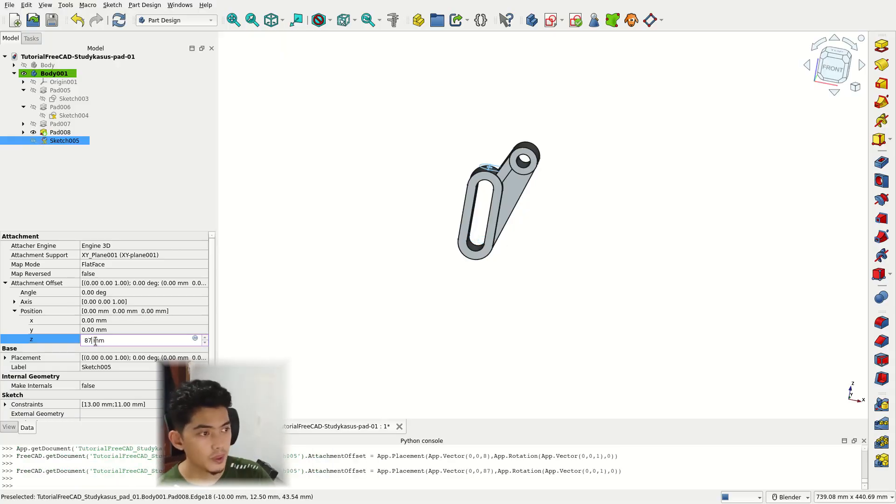
- Examine how the raised lug sketch sits relative to the slot's rounded end and the adjoining arm
{"action": "scroll", "coordinate": [505, 184], "scroll_direction": "up", "scroll_amount": 5}
{"action": "middle_click_drag", "start_coordinate": [523, 206], "coordinate": [593, 269], "text": "shift"}
{"action": "middle_click_drag", "start_coordinate": [594, 269], "coordinate": [553, 196]}
{"action": "middle_click_drag", "start_coordinate": [557, 248], "coordinate": [520, 219]}
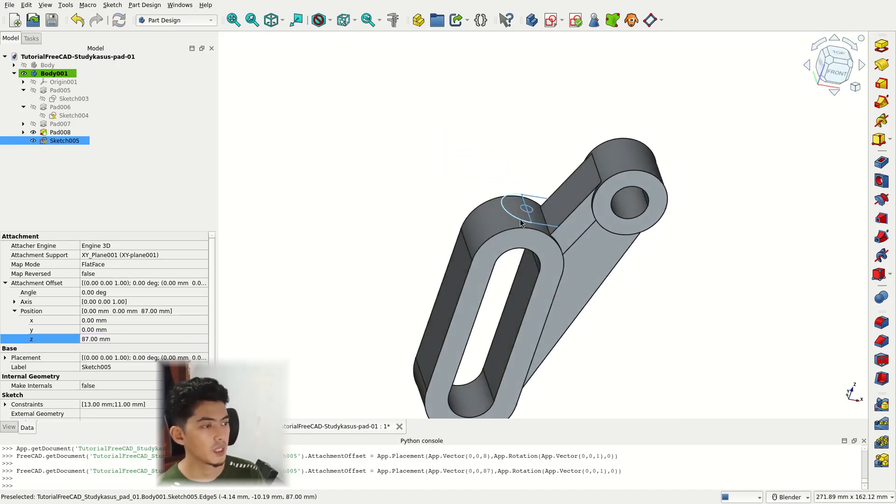
{"action": "scroll", "coordinate": [520, 219], "scroll_direction": "up", "scroll_amount": 2}
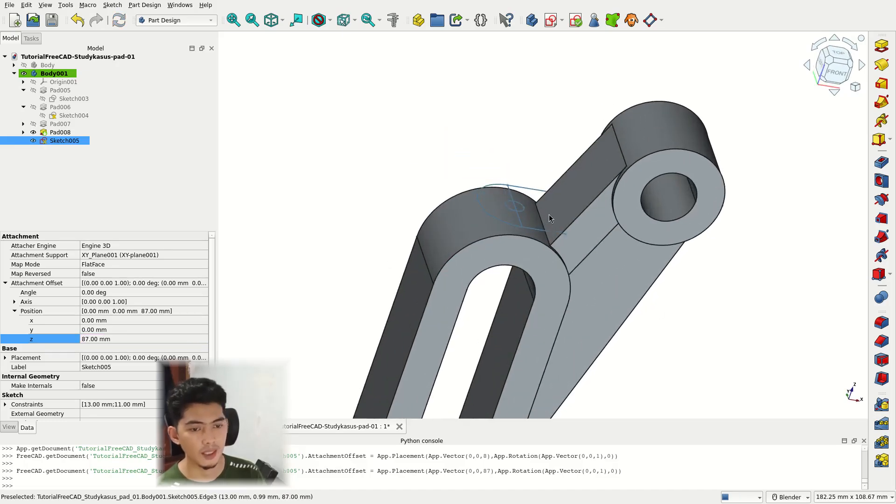
{"action": "left_click", "coordinate": [517, 163]}
{"action": "middle_click_drag", "start_coordinate": [515, 161], "coordinate": [482, 154]}
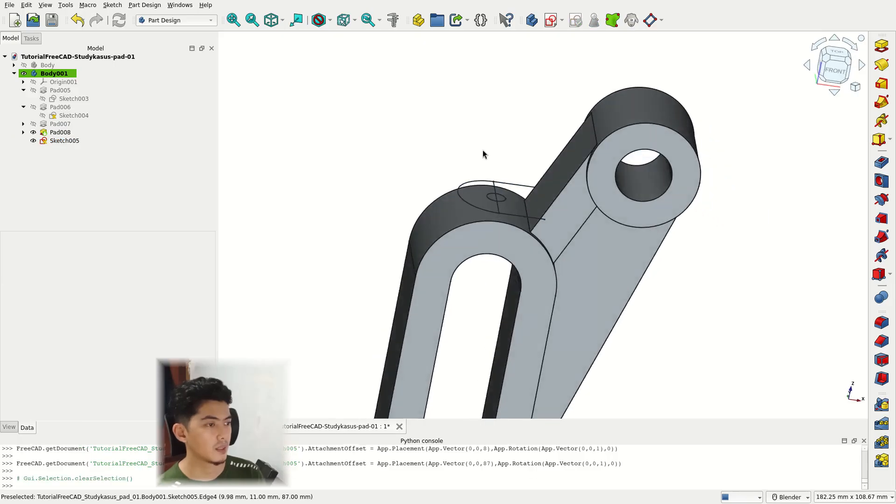
{"action": "scroll", "coordinate": [483, 154], "scroll_direction": "up", "scroll_amount": 2}
{"action": "left_click", "coordinate": [480, 197]}
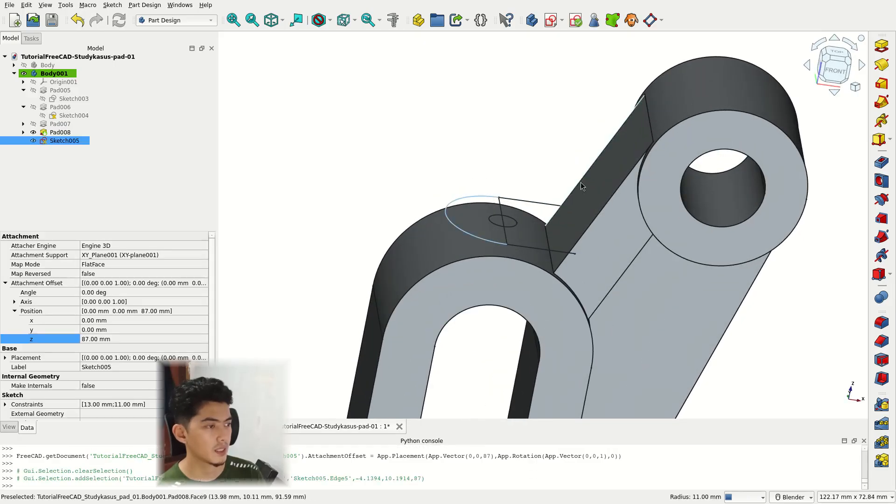
{"action": "left_click", "coordinate": [551, 203]}
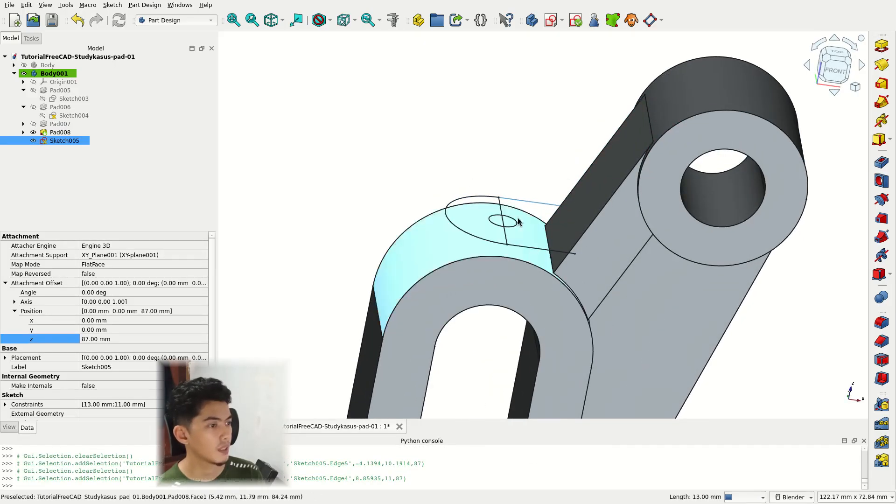
{"action": "scroll", "coordinate": [565, 214], "scroll_direction": "up", "scroll_amount": 2}
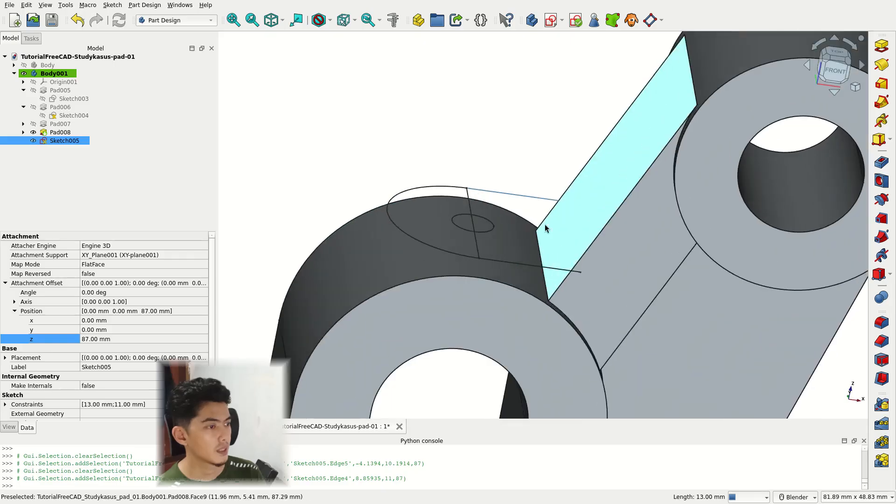
- Make Pad008 transparent and inspect where the straight end of the lug sketch meets the arm
{"action": "left_click", "coordinate": [60, 132]}
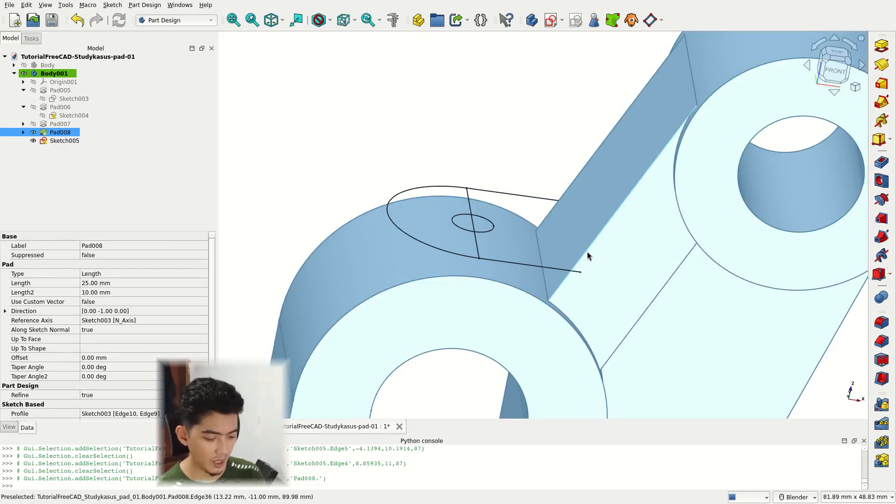
{"action": "right_click", "coordinate": [58, 134]}
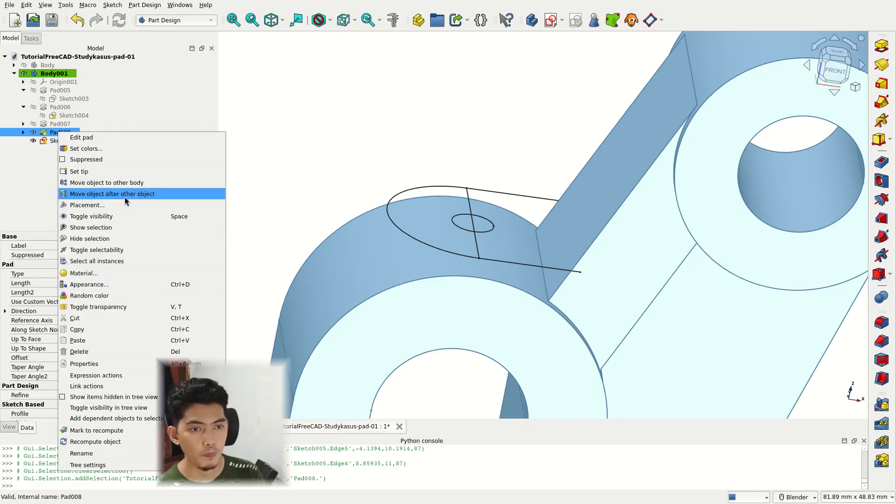
{"action": "left_click", "coordinate": [122, 306]}
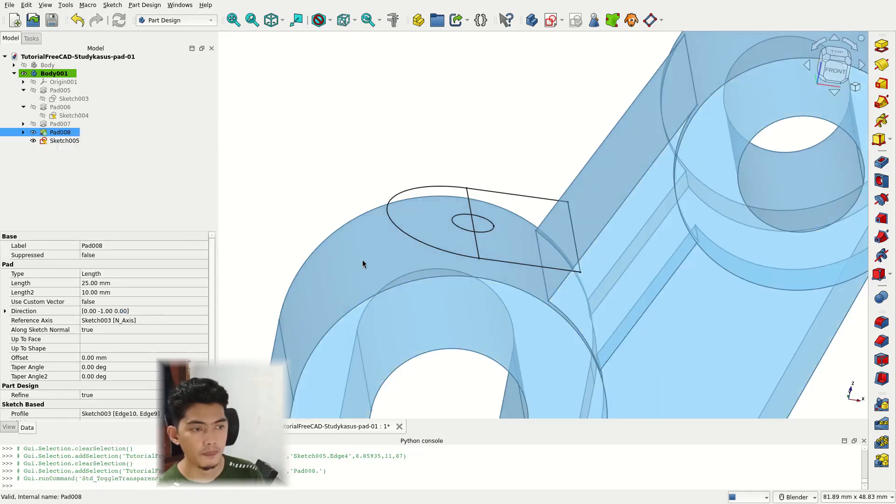
{"action": "scroll", "coordinate": [503, 152], "scroll_direction": "down", "scroll_amount": 3}
{"action": "left_click", "coordinate": [503, 151]}
{"action": "scroll", "coordinate": [553, 243], "scroll_direction": "up", "scroll_amount": 2}
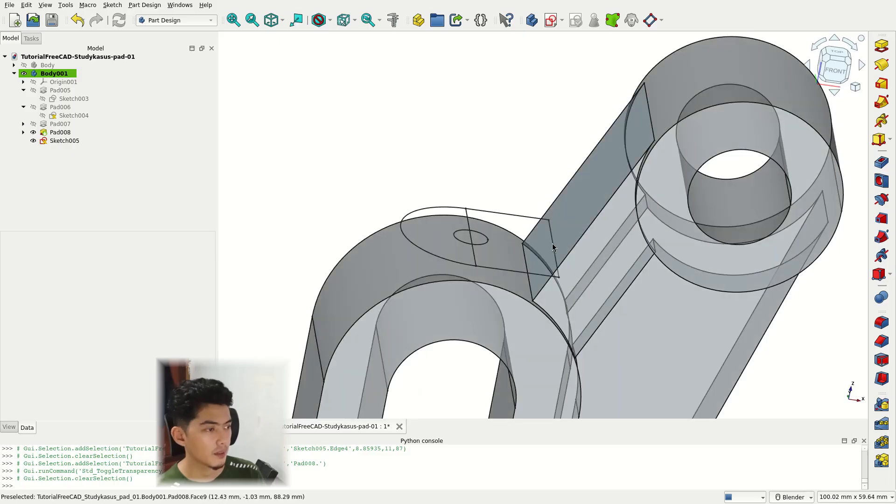
{"action": "middle_click_drag", "start_coordinate": [553, 243], "coordinate": [484, 172]}
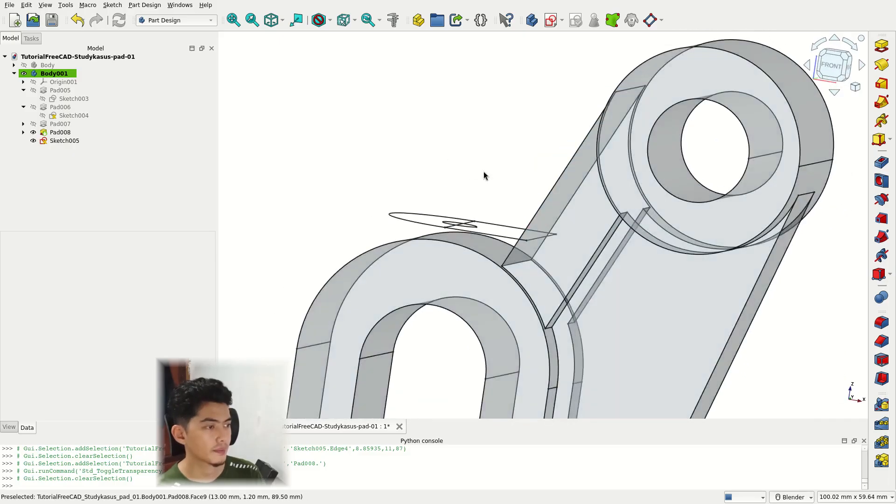
{"action": "scroll", "coordinate": [484, 171], "scroll_direction": "down", "scroll_amount": 2}
{"action": "middle_click_drag", "start_coordinate": [479, 214], "coordinate": [509, 246]}
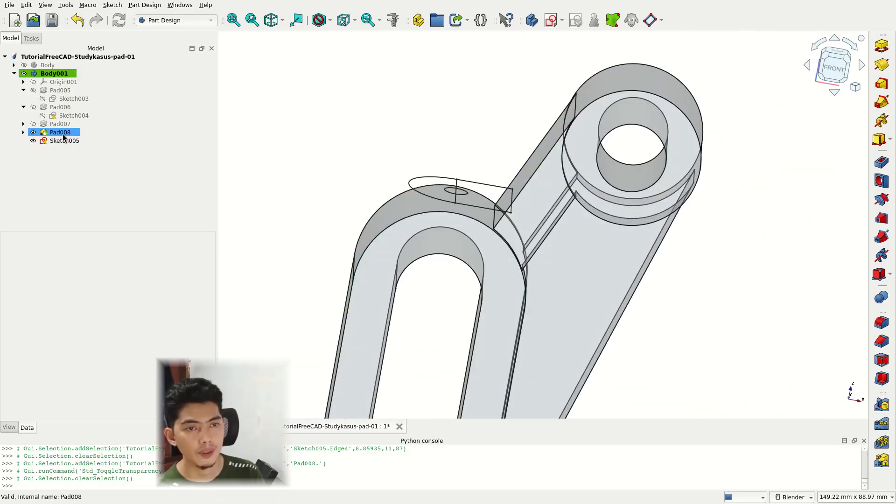
- Hide Pad008 and select the lug sketch's arc and three outer straight edges, leaving out the dividing line and the circle
{"action": "left_click", "coordinate": [33, 132]}
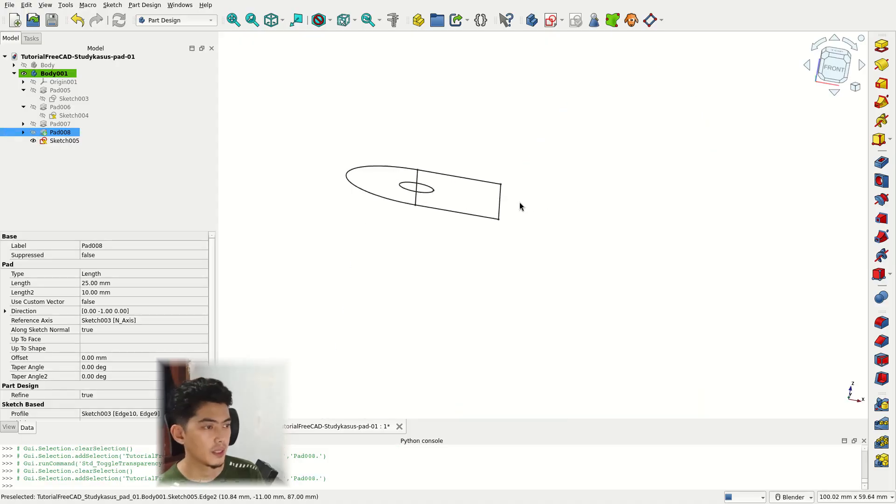
{"action": "left_click", "coordinate": [500, 196]}
{"action": "left_click", "coordinate": [474, 180], "text": "ctrl"}
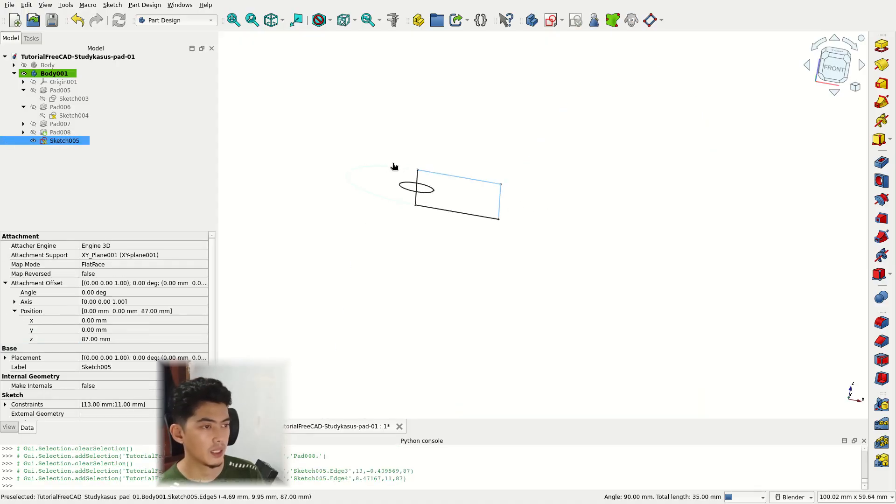
{"action": "left_click", "coordinate": [394, 167], "text": "ctrl"}
{"action": "left_click", "coordinate": [452, 213], "text": "ctrl"}
{"action": "middle_click_drag", "start_coordinate": [541, 189], "coordinate": [509, 216]}
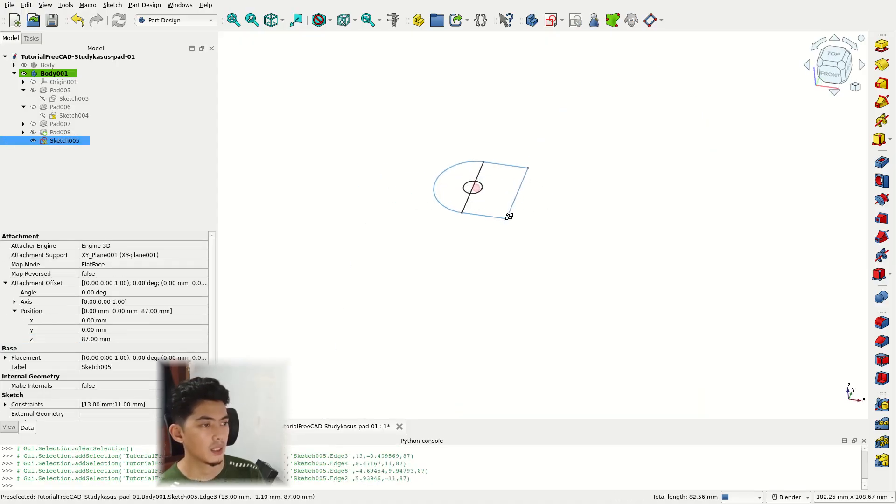
- Start a Pad of the selected lug outline and reverse its direction so it runs down toward the slot's rounded end
{"action": "left_click", "coordinate": [881, 45]}
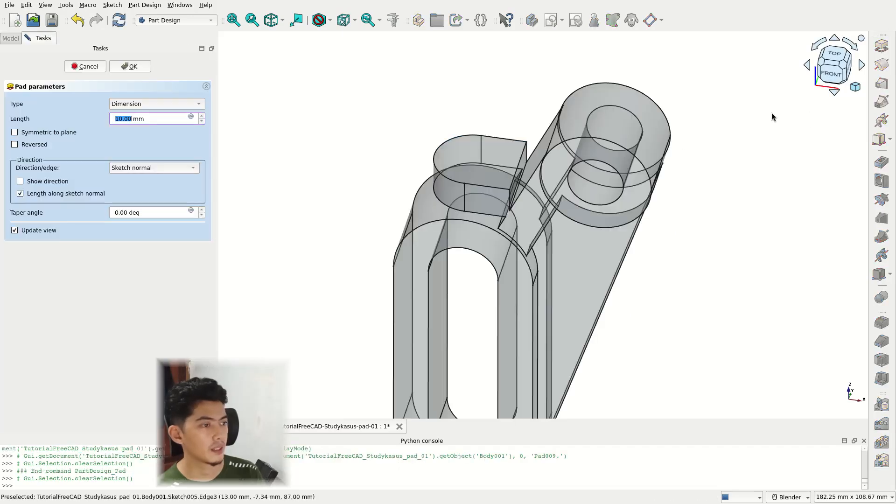
{"action": "scroll", "coordinate": [512, 187], "scroll_direction": "up", "scroll_amount": 2}
{"action": "middle_click_drag", "start_coordinate": [513, 187], "coordinate": [566, 94]}
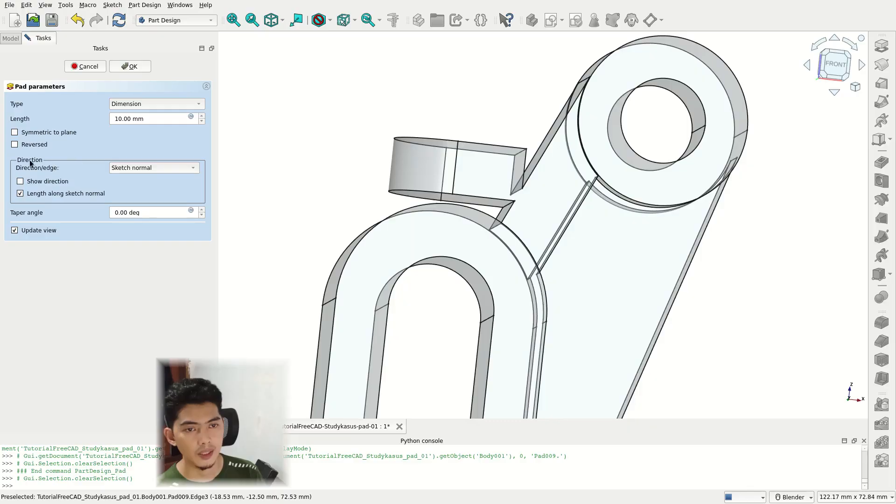
{"action": "left_click", "coordinate": [14, 144]}
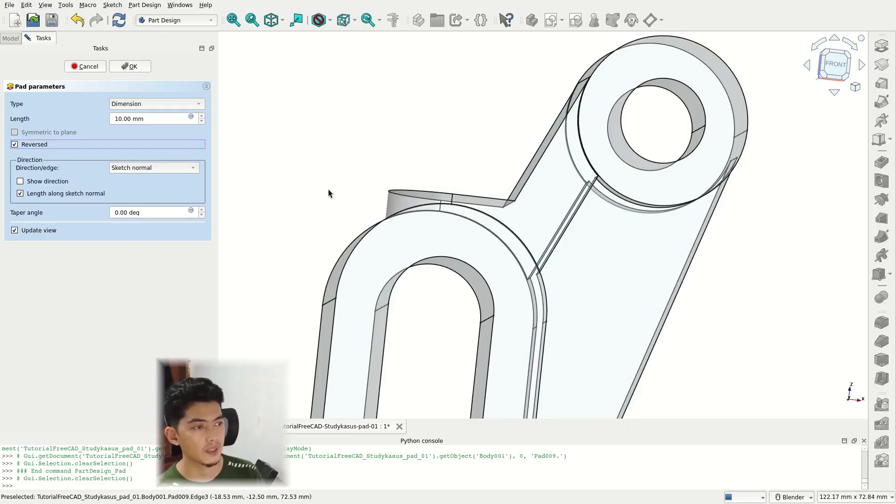
{"action": "middle_click_drag", "start_coordinate": [328, 192], "coordinate": [419, 288]}
{"action": "middle_click_drag", "start_coordinate": [384, 194], "coordinate": [414, 142], "text": "shift"}
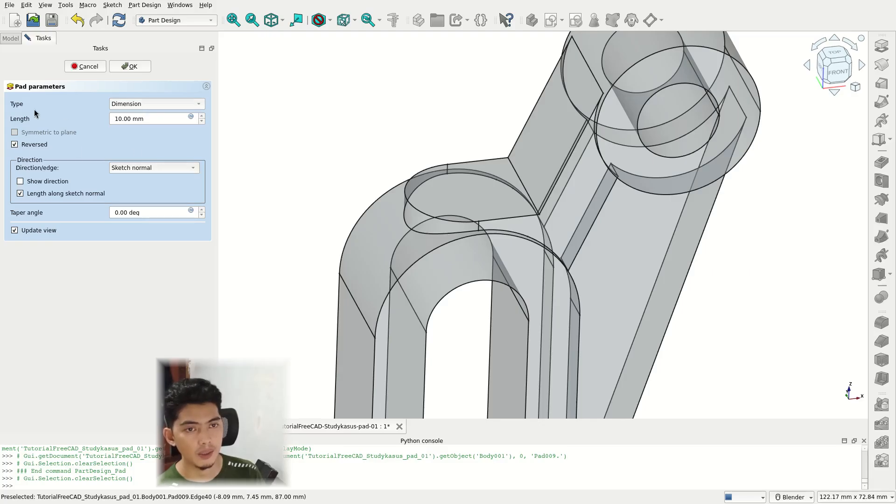
- Change the lug pad's type to Up to face, ending on the slot's rounded outer face, and accept the pad
{"action": "left_click", "coordinate": [181, 105]}
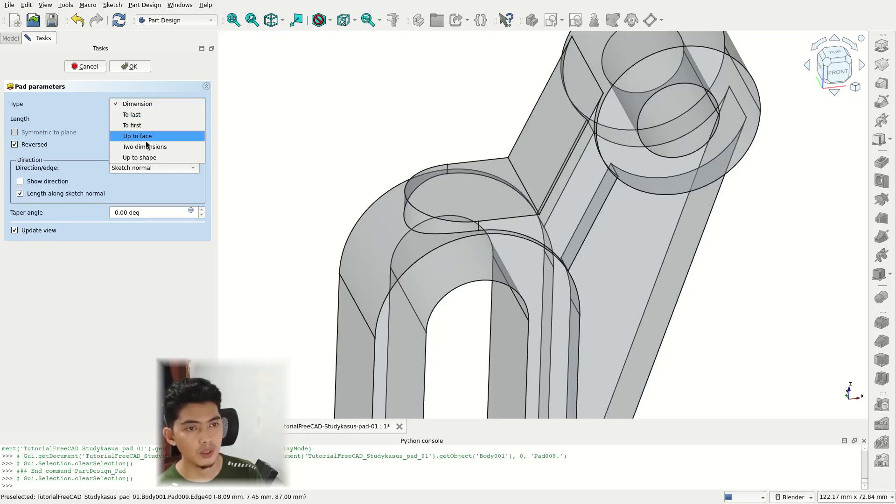
{"action": "left_click", "coordinate": [161, 135]}
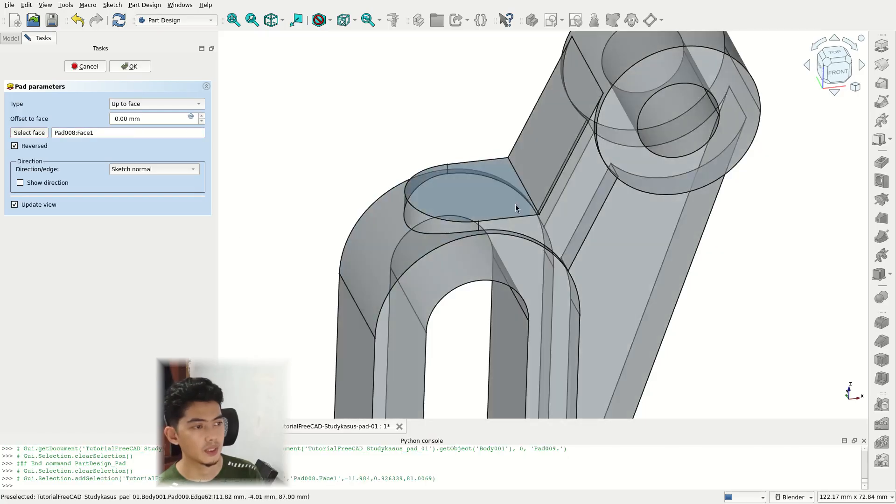
{"action": "scroll", "coordinate": [440, 209], "scroll_direction": "down", "scroll_amount": 3}
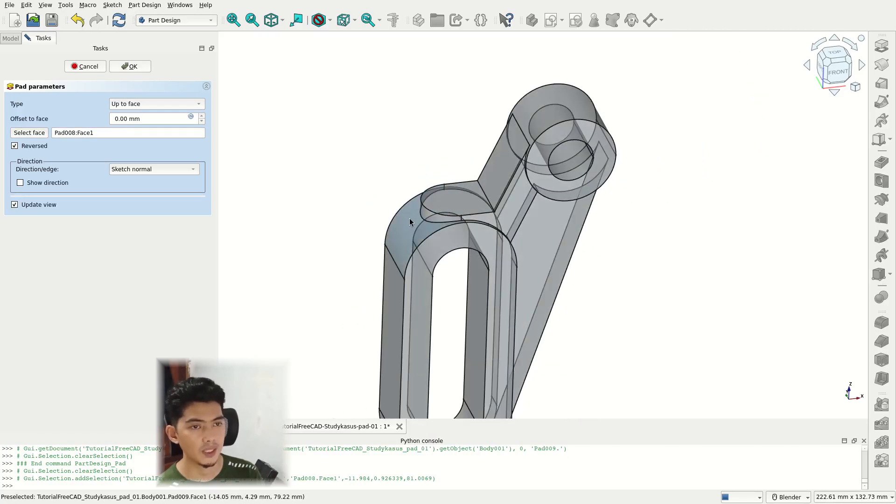
{"action": "left_click", "coordinate": [413, 224]}
{"action": "middle_click_drag", "start_coordinate": [419, 147], "coordinate": [392, 102]}
{"action": "scroll", "coordinate": [503, 145], "scroll_direction": "up", "scroll_amount": 1}
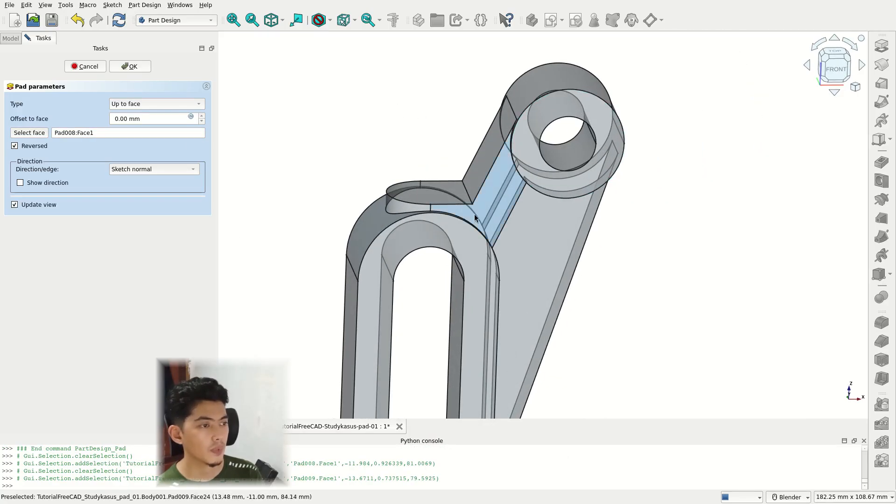
{"action": "left_click", "coordinate": [133, 67]}
- Turn off the transparency of Pad009 and inspect the lug from the front and from above
{"action": "middle_click_drag", "start_coordinate": [518, 219], "coordinate": [487, 185]}
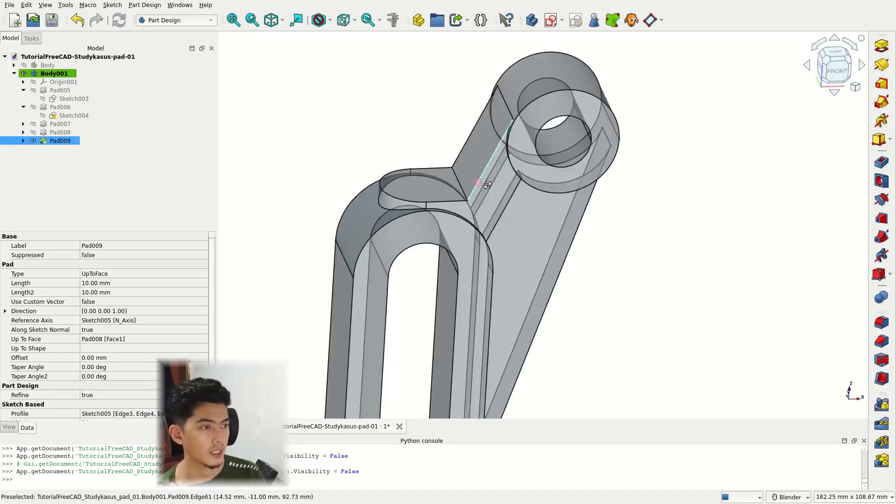
{"action": "key", "text": "1"}
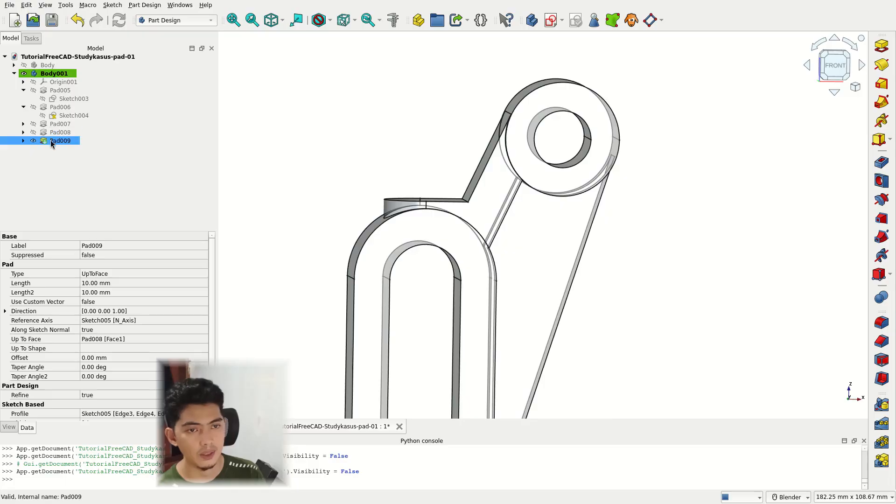
{"action": "right_click", "coordinate": [127, 140]}
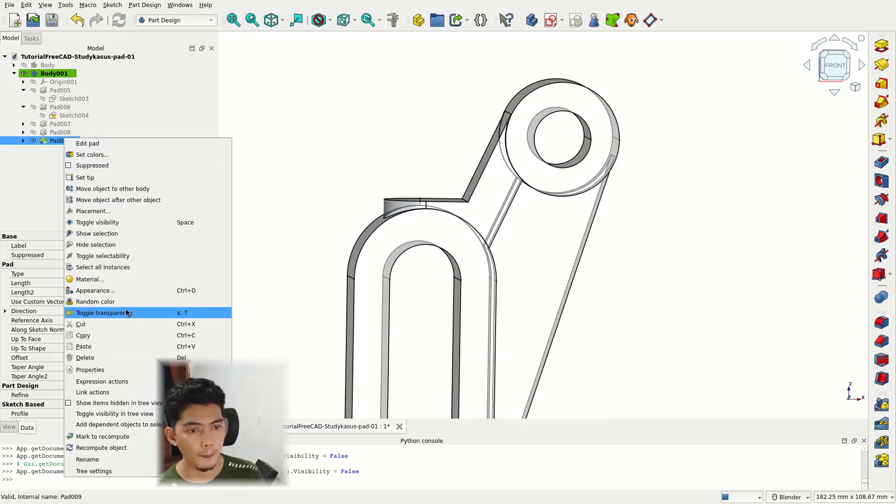
{"action": "left_click", "coordinate": [140, 311]}
{"action": "middle_click_drag", "start_coordinate": [497, 227], "coordinate": [433, 137]}
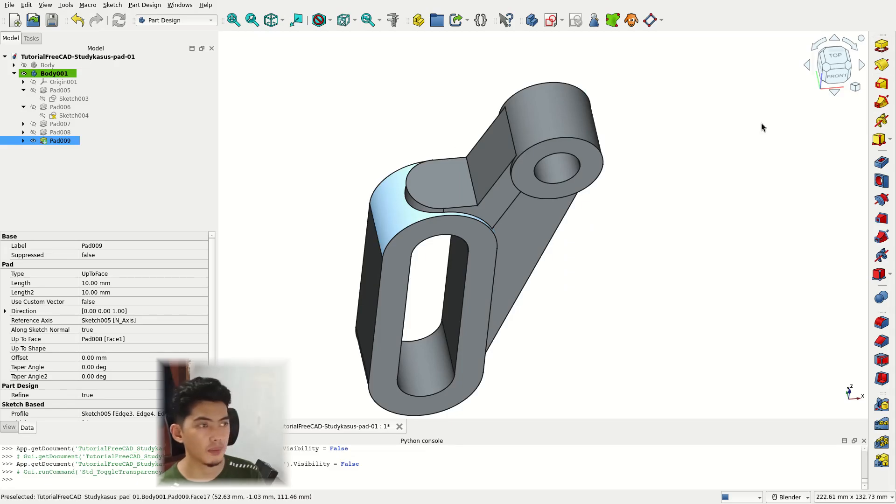
- Show the lug sketch under Pad009 and hide the pad itself
{"action": "left_click", "coordinate": [34, 141]}
{"action": "left_click", "coordinate": [24, 141]}
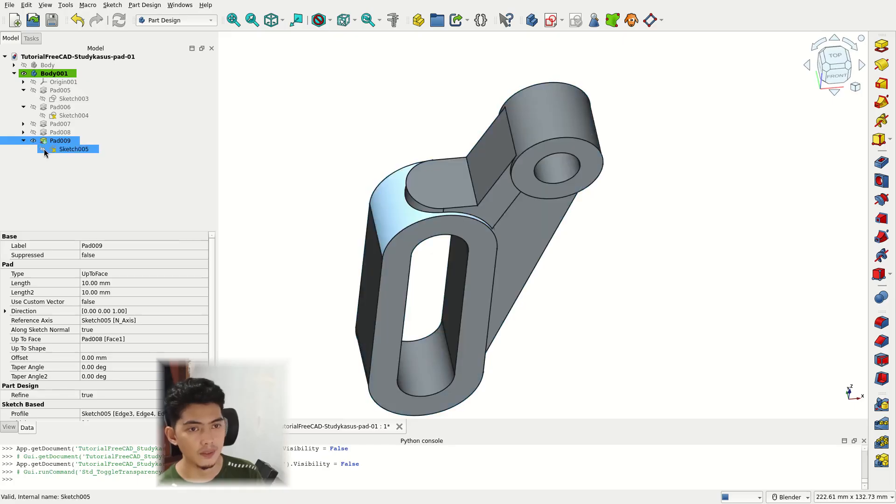
{"action": "left_click", "coordinate": [42, 149]}
{"action": "left_click", "coordinate": [33, 141]}
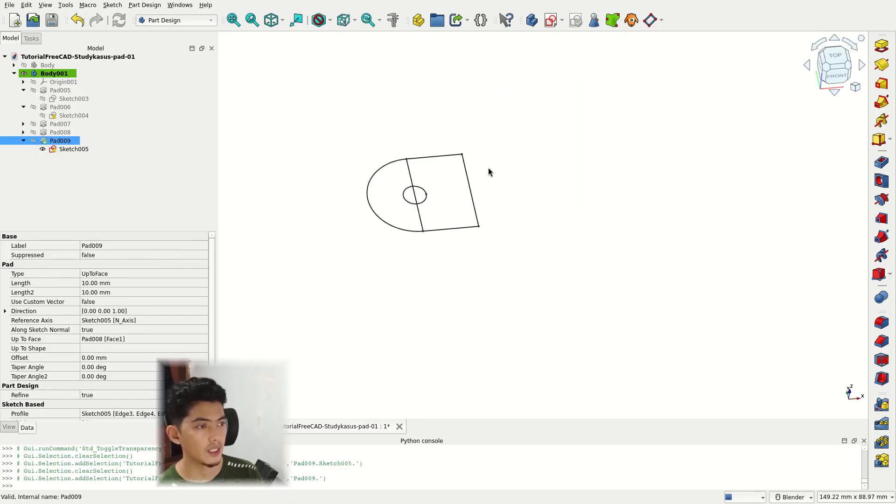
- Start a Pocket from the lug sketch's arc and three outer straight edges, reversed to cut upward into the arm
{"action": "left_click", "coordinate": [469, 174]}
{"action": "left_click", "coordinate": [439, 157], "text": "ctrl"}
{"action": "left_click", "coordinate": [392, 169], "text": "ctrl"}
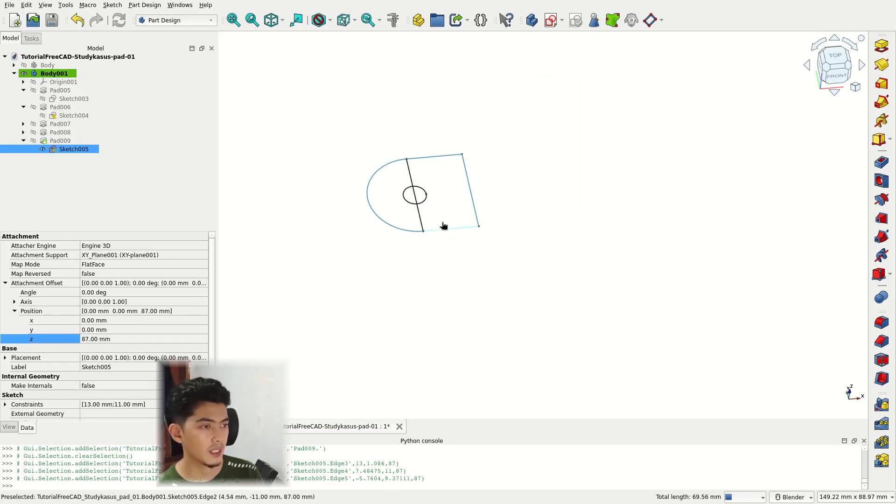
{"action": "left_click", "coordinate": [443, 228], "text": "ctrl"}
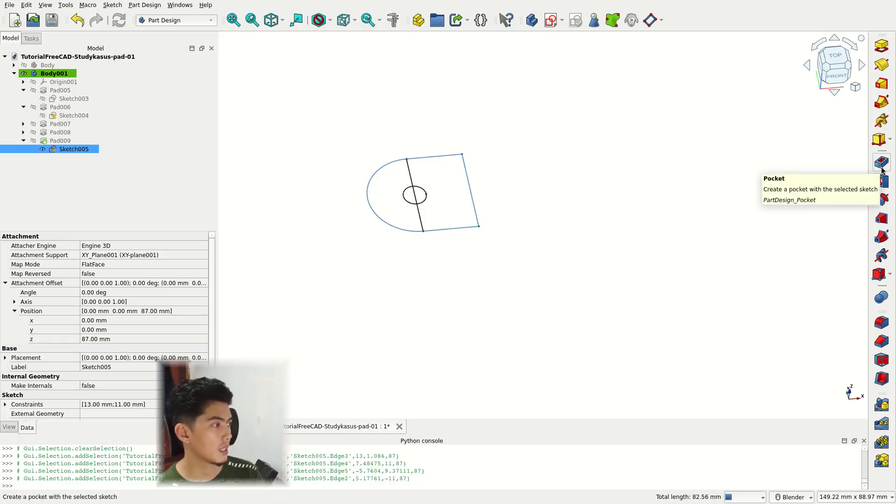
{"action": "left_click", "coordinate": [882, 163]}
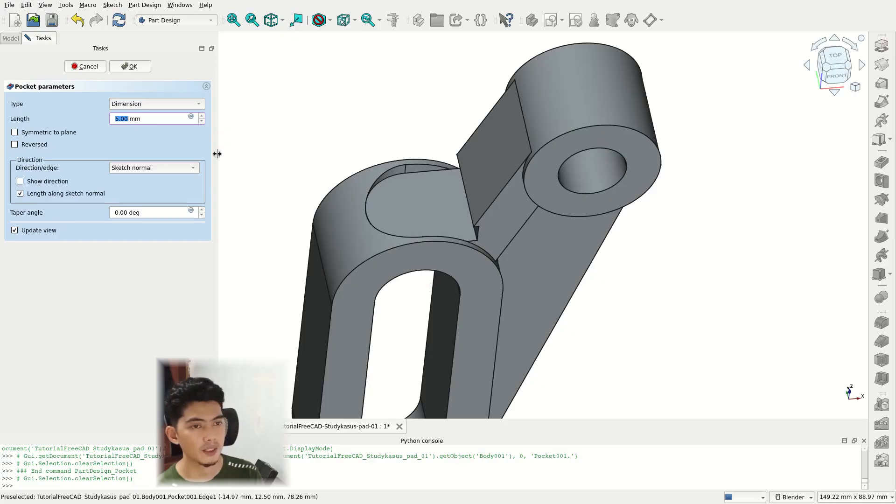
{"action": "left_click", "coordinate": [15, 145]}
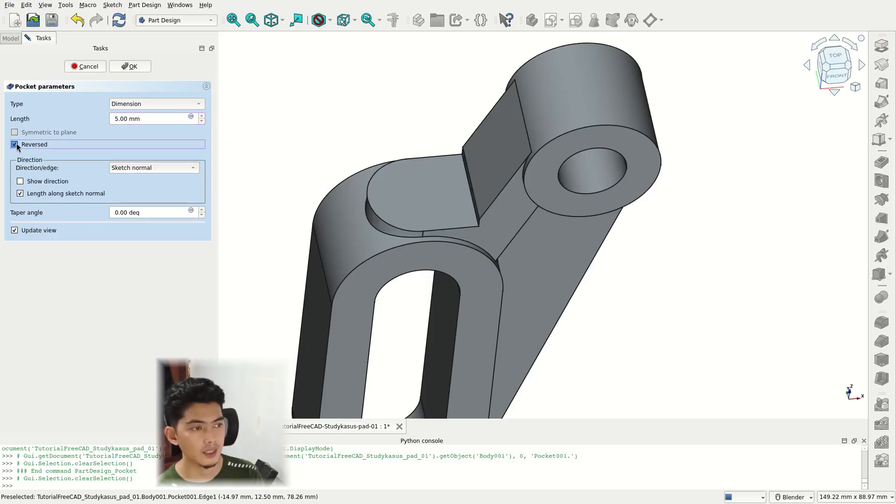
{"action": "middle_click_drag", "start_coordinate": [505, 166], "coordinate": [477, 178]}
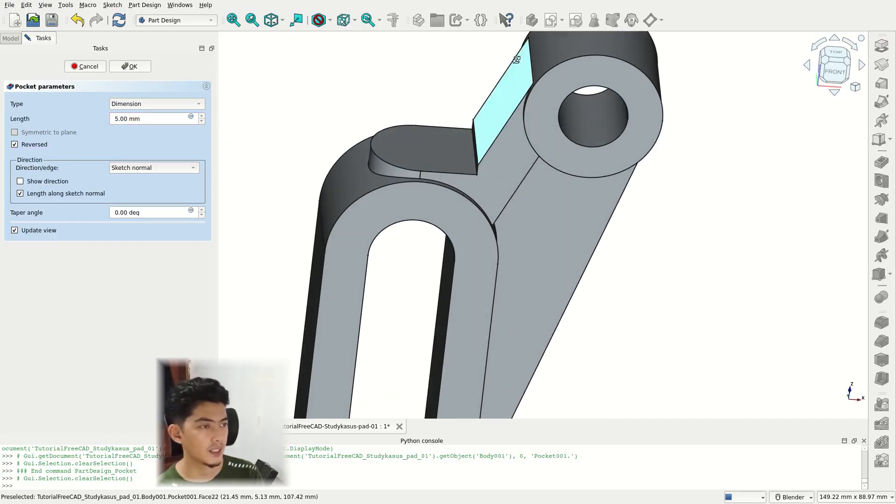
{"action": "middle_click_drag", "start_coordinate": [516, 58], "coordinate": [513, 23]}
{"action": "middle_click_drag", "start_coordinate": [499, 139], "coordinate": [477, 149]}
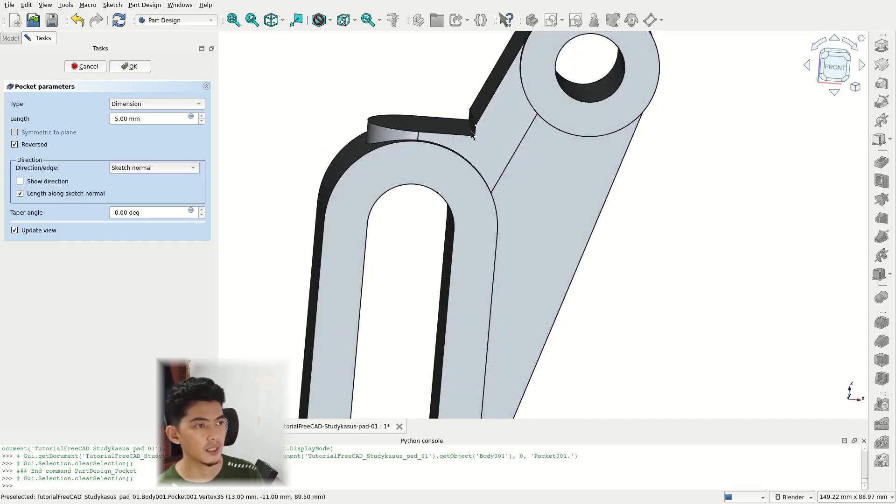
{"action": "middle_click_drag", "start_coordinate": [471, 133], "coordinate": [586, 260], "text": "shift"}
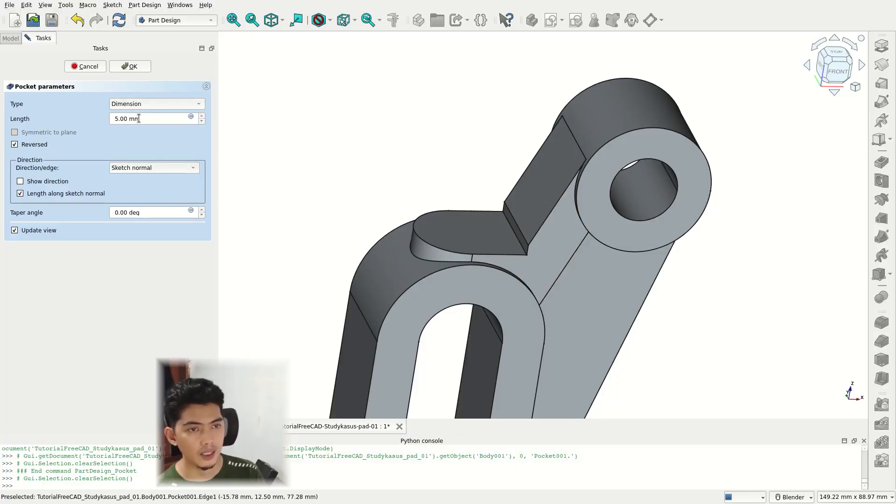
- Set the reversed pocket's type to Through all and accept it
{"action": "left_click", "coordinate": [161, 106]}
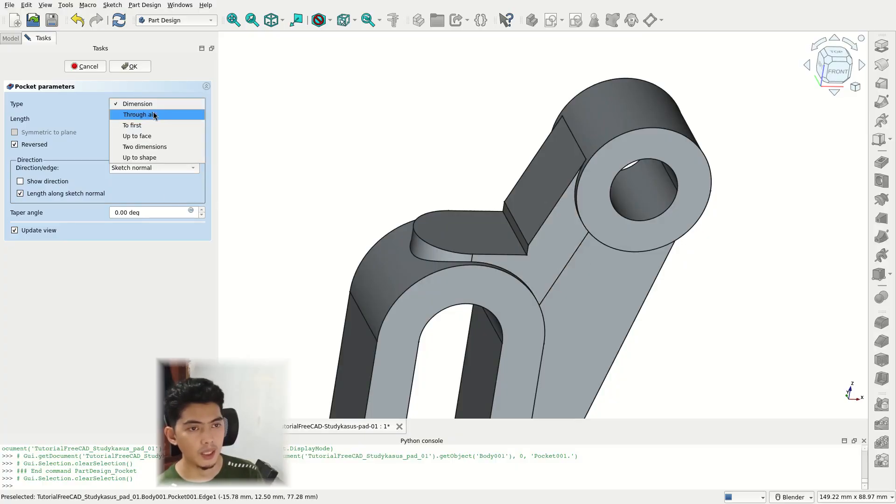
{"action": "left_click", "coordinate": [147, 114]}
{"action": "scroll", "coordinate": [475, 169], "scroll_direction": "down", "scroll_amount": 4}
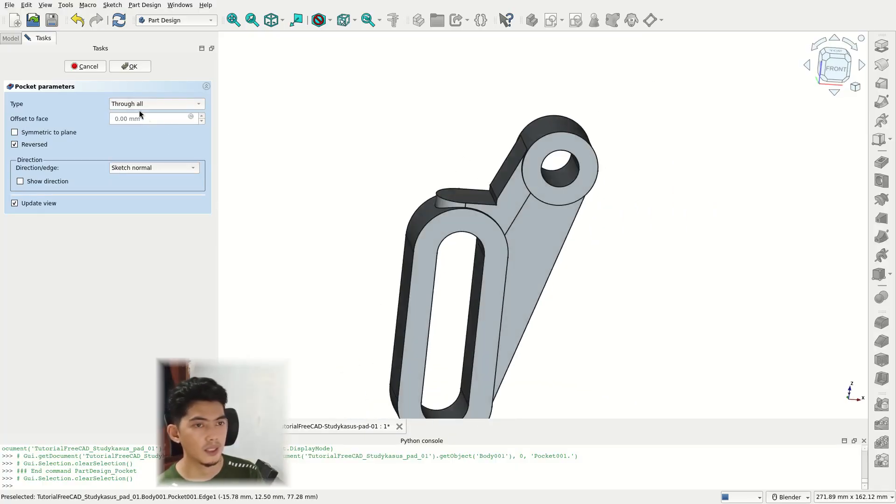
{"action": "left_click", "coordinate": [131, 67]}
{"action": "scroll", "coordinate": [464, 184], "scroll_direction": "up", "scroll_amount": 3}
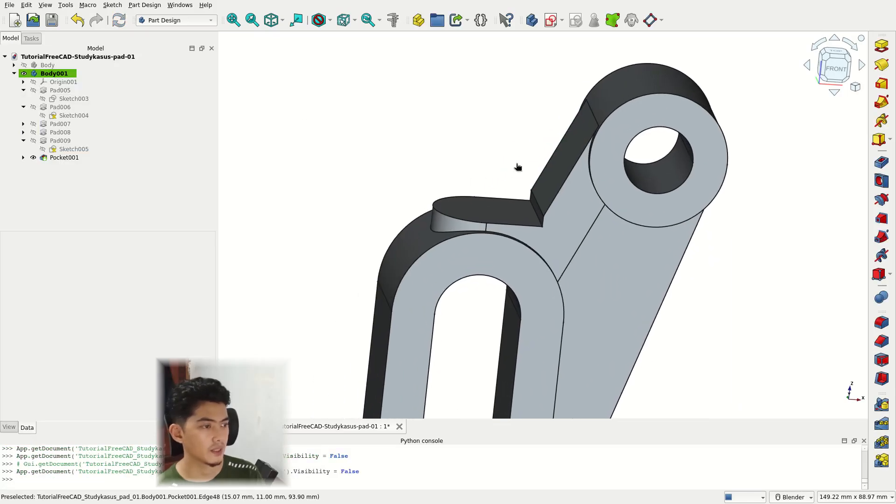
- Show the lug sketch under Pocket001 on top of the finished lug face
{"action": "middle_click_drag", "start_coordinate": [516, 168], "coordinate": [492, 258]}
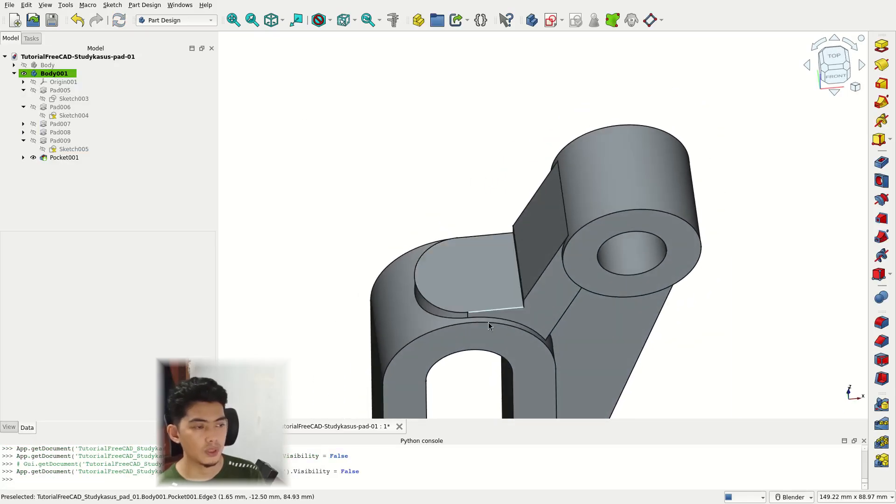
{"action": "scroll", "coordinate": [464, 271], "scroll_direction": "up", "scroll_amount": 5}
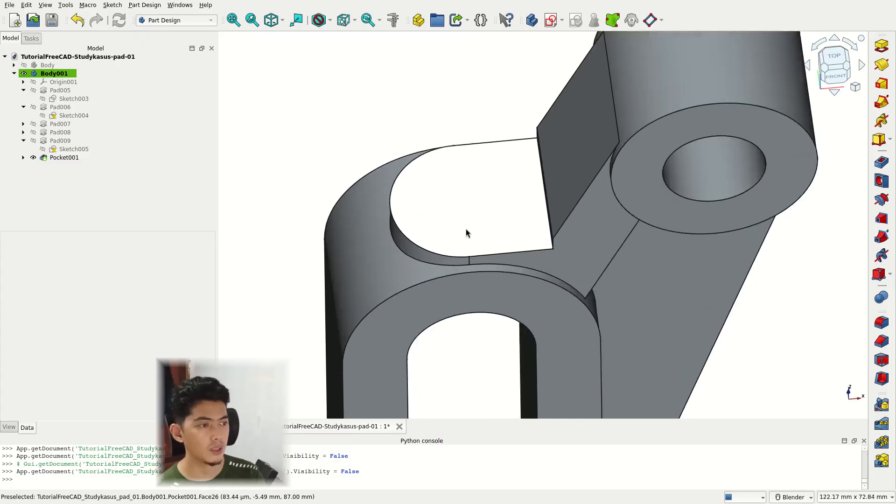
{"action": "left_click", "coordinate": [23, 158]}
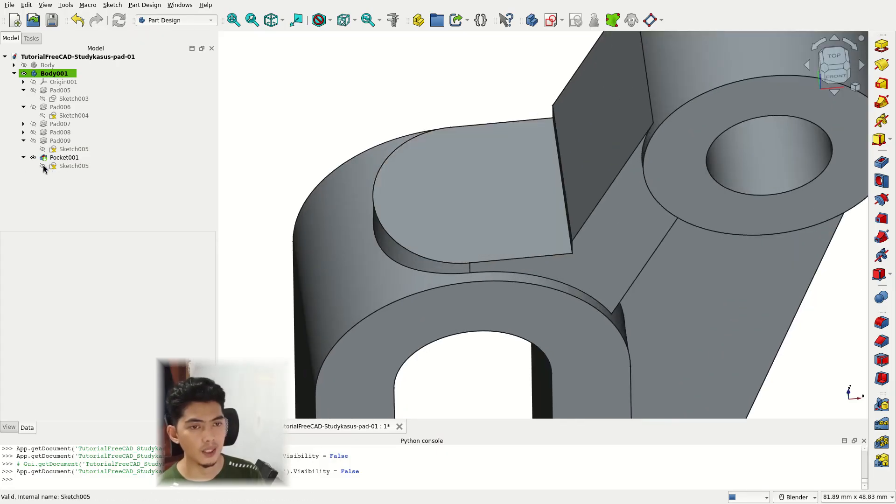
{"action": "left_click", "coordinate": [43, 166]}
{"action": "scroll", "coordinate": [252, 167], "scroll_direction": "down", "scroll_amount": 1}
{"action": "left_click", "coordinate": [373, 112]}
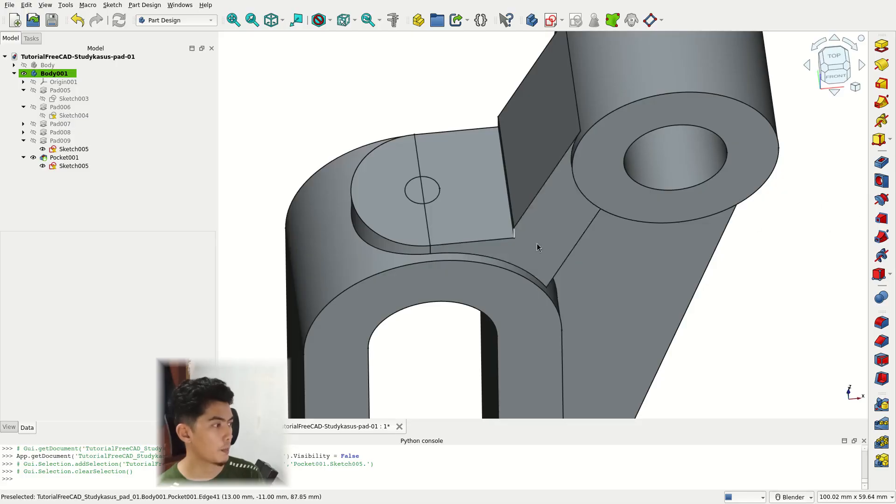
- Start a Hole feature from the small circle of the lug sketch
{"action": "left_click", "coordinate": [437, 202]}
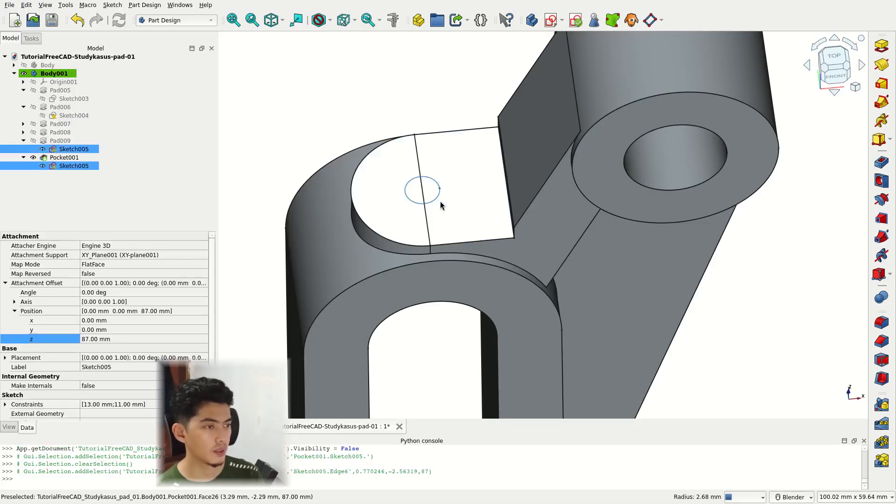
{"action": "left_click", "coordinate": [881, 182]}
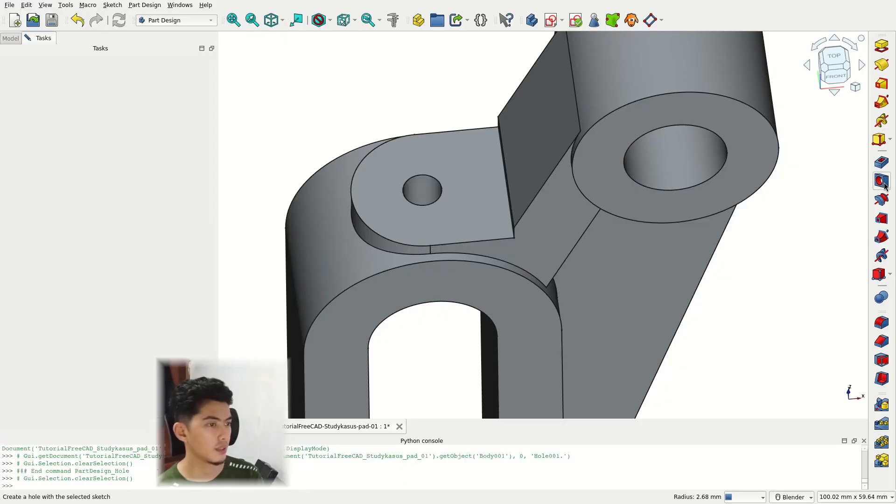
{"action": "middle_click_drag", "start_coordinate": [448, 242], "coordinate": [454, 225]}
{"action": "scroll", "coordinate": [454, 225], "scroll_direction": "up", "scroll_amount": 2}
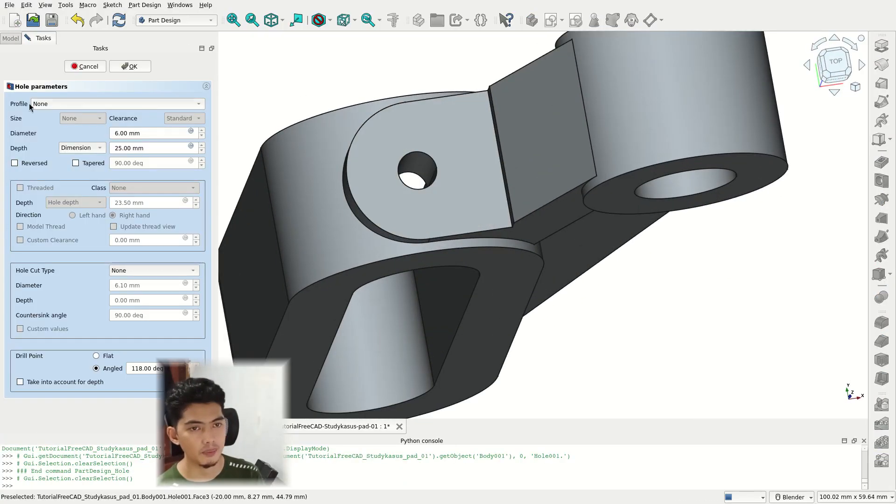
- Set the lug hole's profile to ISO metric regular profile with size M10
{"action": "left_click", "coordinate": [116, 104]}
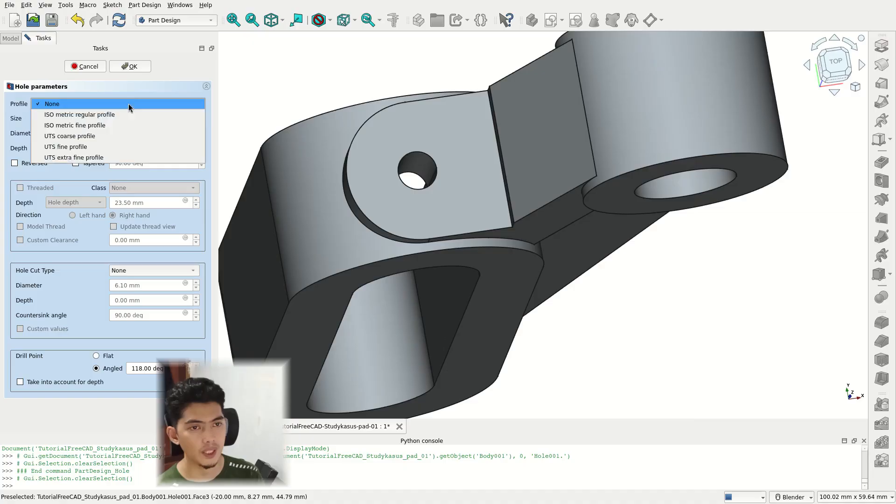
{"action": "left_click", "coordinate": [88, 116]}
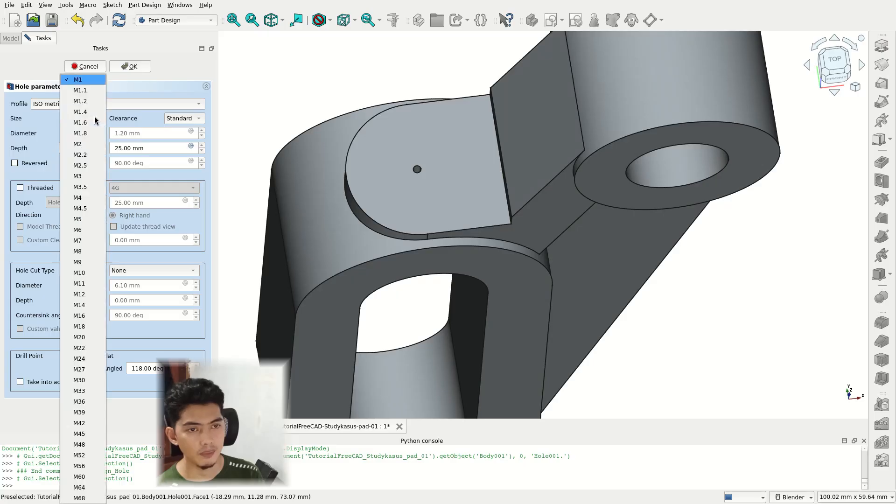
{"action": "left_click", "coordinate": [94, 120]}
{"action": "left_click", "coordinate": [80, 273]}
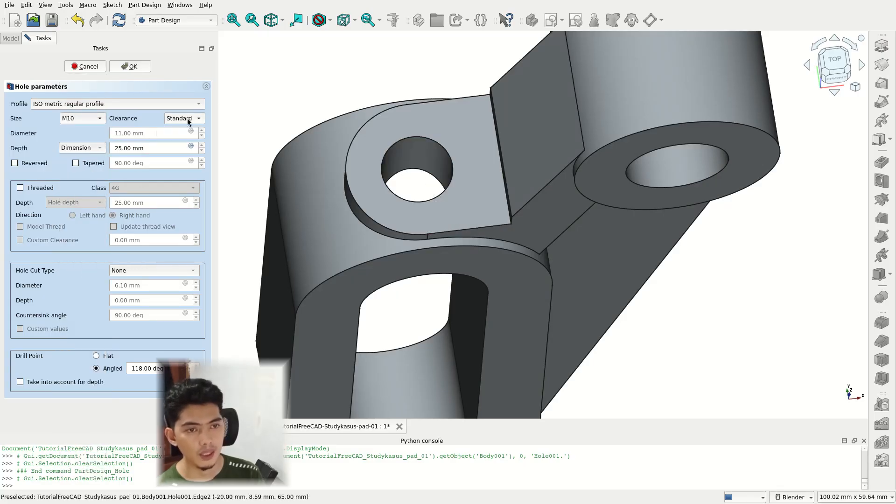
- Make the M10 lug hole threaded with a modelled thread and recompute the document to inspect it
{"action": "left_click", "coordinate": [20, 188]}
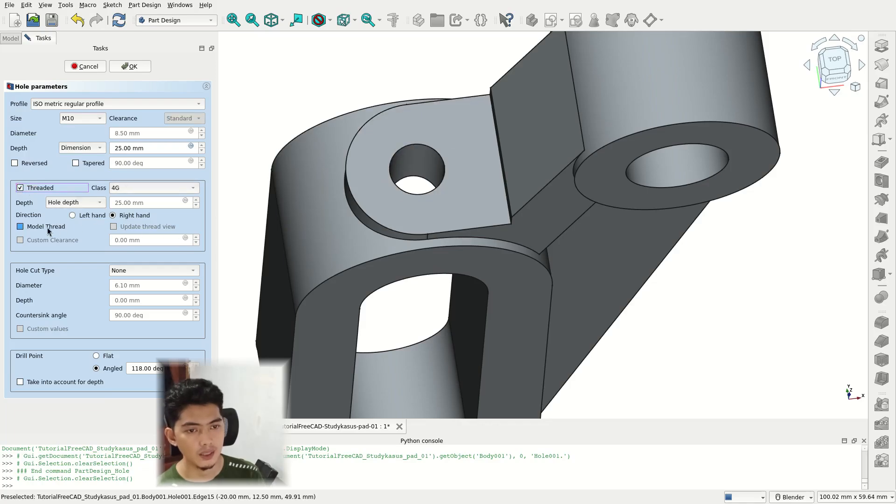
{"action": "left_click", "coordinate": [20, 226]}
{"action": "middle_click_drag", "start_coordinate": [426, 200], "coordinate": [442, 176]}
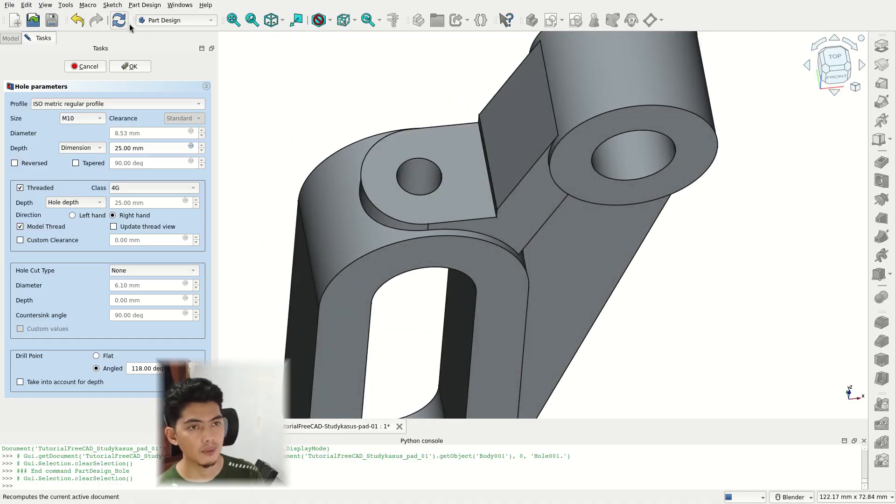
{"action": "scroll", "coordinate": [441, 161], "scroll_direction": "up", "scroll_amount": 3}
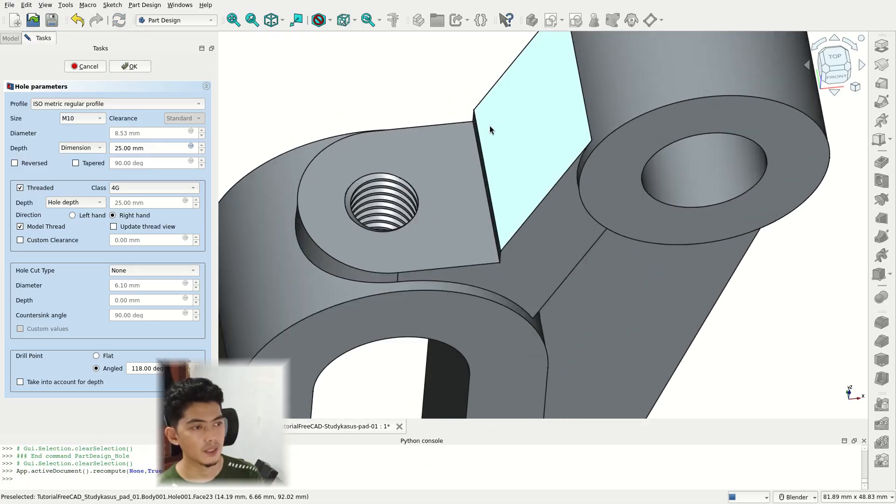
{"action": "middle_click_drag", "start_coordinate": [440, 161], "coordinate": [560, 157], "text": "shift"}
{"action": "middle_click_drag", "start_coordinate": [546, 202], "coordinate": [538, 222]}
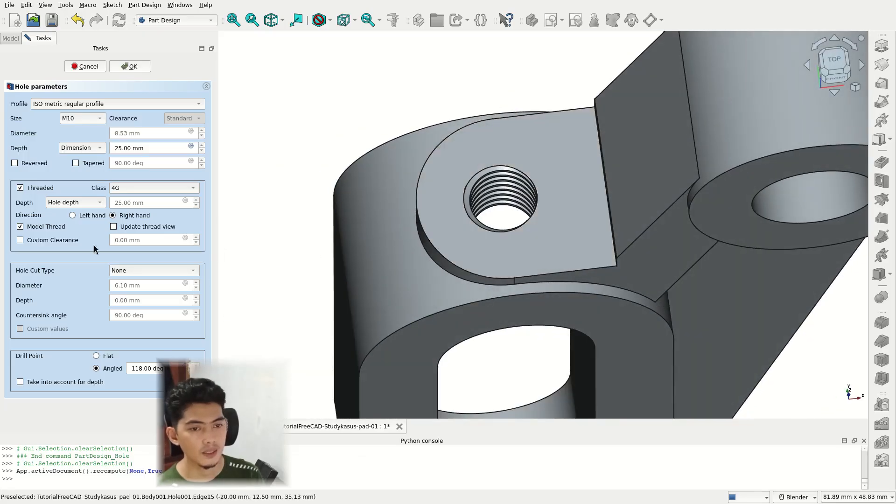
- Enable Update thread view for the hole's modelled M10 thread and accept the hole
{"action": "left_click", "coordinate": [20, 226]}
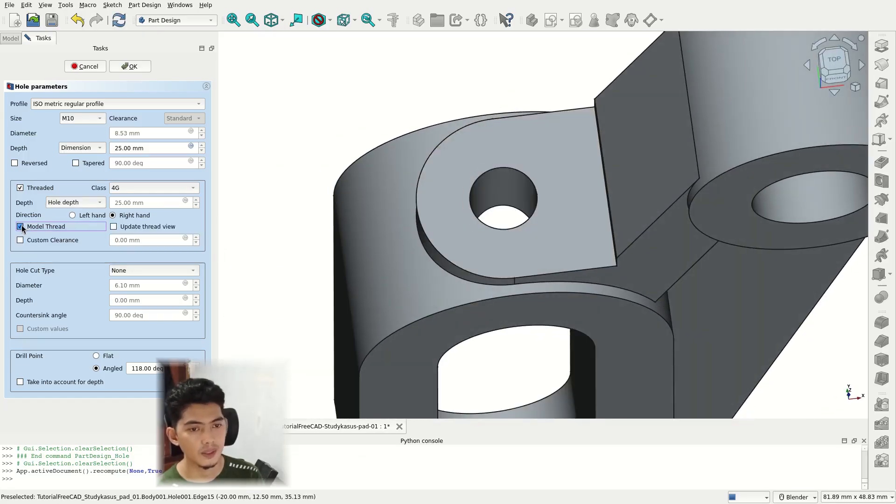
{"action": "left_click", "coordinate": [195, 229]}
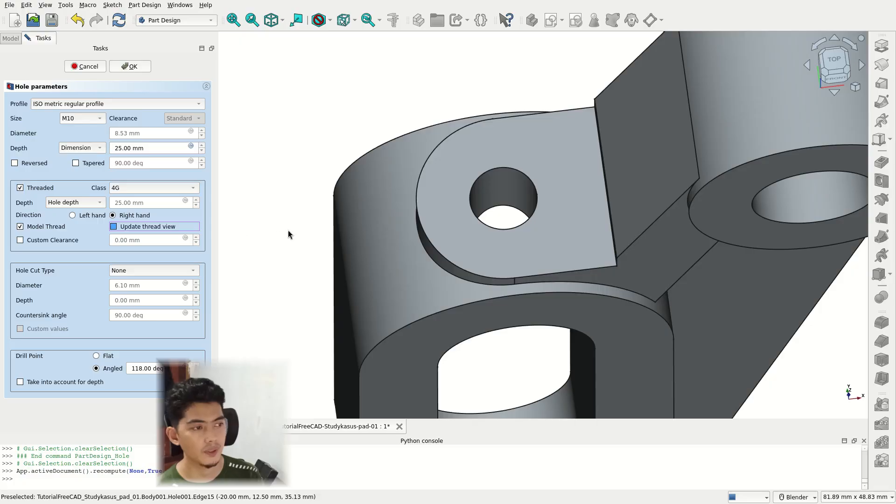
{"action": "scroll", "coordinate": [570, 177], "scroll_direction": "up", "scroll_amount": 1}
{"action": "scroll", "coordinate": [570, 178], "scroll_direction": "down", "scroll_amount": 2}
{"action": "middle_click_drag", "start_coordinate": [560, 191], "coordinate": [571, 169]}
{"action": "scroll", "coordinate": [570, 170], "scroll_direction": "up", "scroll_amount": 1}
{"action": "scroll", "coordinate": [566, 182], "scroll_direction": "down", "scroll_amount": 3}
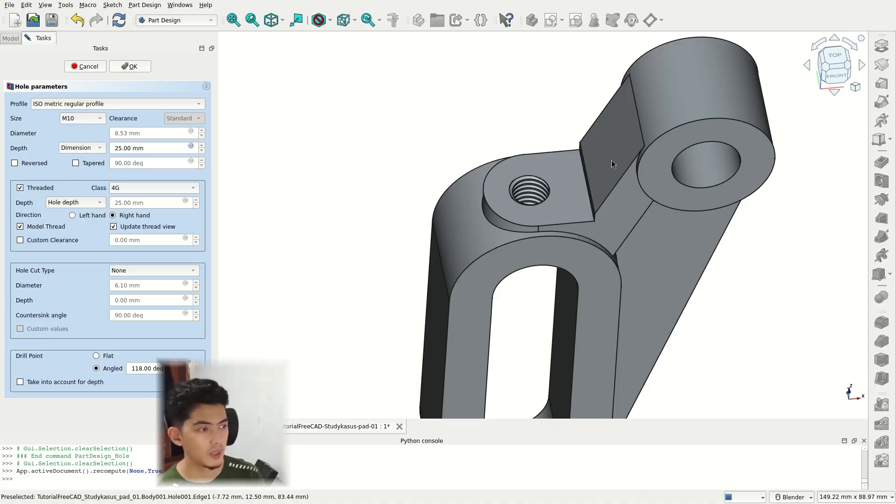
{"action": "mouse_move", "coordinate": [626, 166]}
{"action": "middle_mouse_down"}
{"action": "mouse_move", "coordinate": [624, 116]}
{"action": "mouse_move", "coordinate": [620, 169]}
{"action": "middle_mouse_up"}
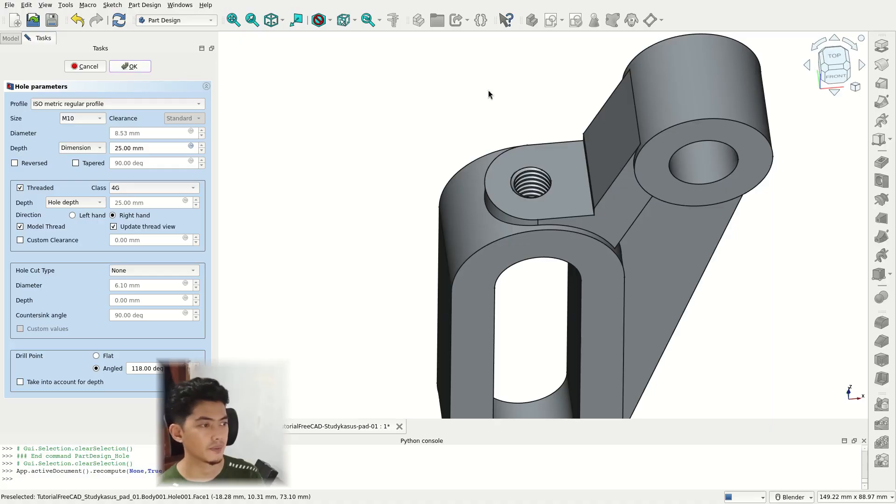
- Fillet the two short edges where the arm's lower faces meet the boss, on both sides of the rib, with 5 mm radius
{"action": "scroll", "coordinate": [388, 124], "scroll_direction": "down", "scroll_amount": 5}
{"action": "middle_click_drag", "start_coordinate": [441, 146], "coordinate": [589, 201]}
{"action": "scroll", "coordinate": [564, 210], "scroll_direction": "up", "scroll_amount": 6}
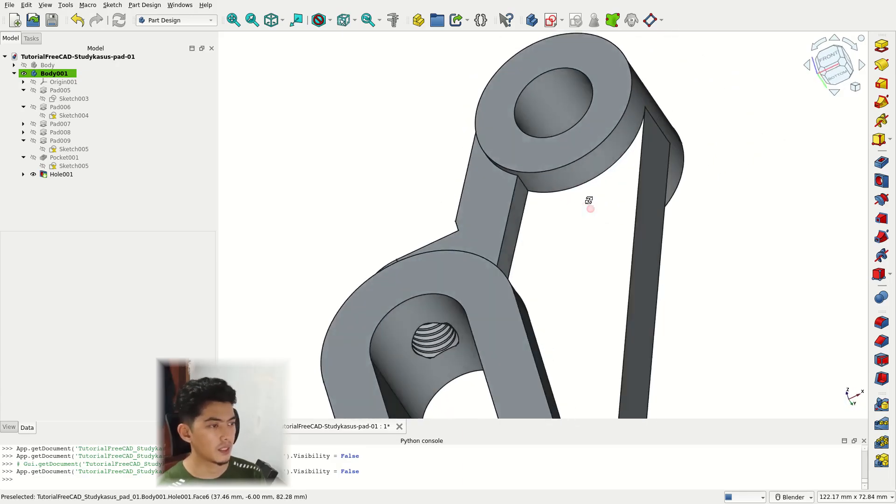
{"action": "scroll", "coordinate": [566, 200], "scroll_direction": "up", "scroll_amount": 4}
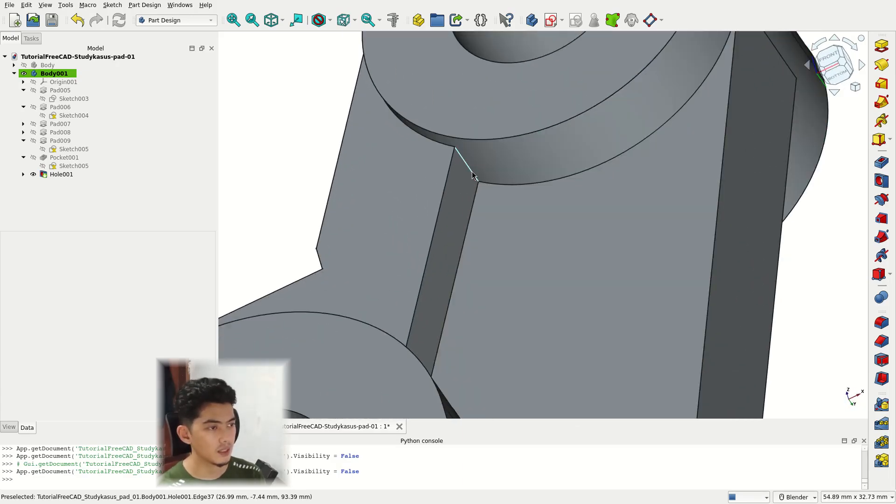
{"action": "left_click", "coordinate": [472, 172]}
{"action": "scroll", "coordinate": [490, 186], "scroll_direction": "down", "scroll_amount": 3}
{"action": "middle_click_drag", "start_coordinate": [491, 186], "coordinate": [684, 180]}
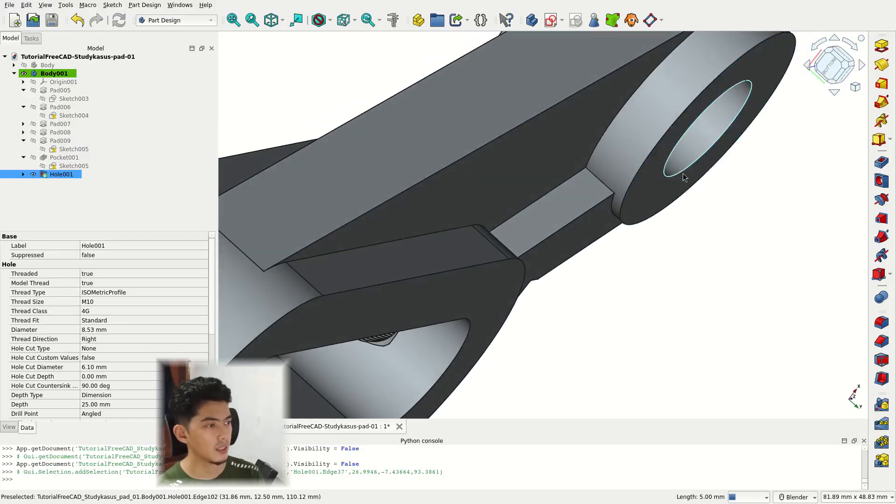
{"action": "left_click", "coordinate": [599, 183]}
{"action": "scroll", "coordinate": [599, 182], "scroll_direction": "down", "scroll_amount": 3}
{"action": "middle_click_drag", "start_coordinate": [599, 182], "coordinate": [659, 256]}
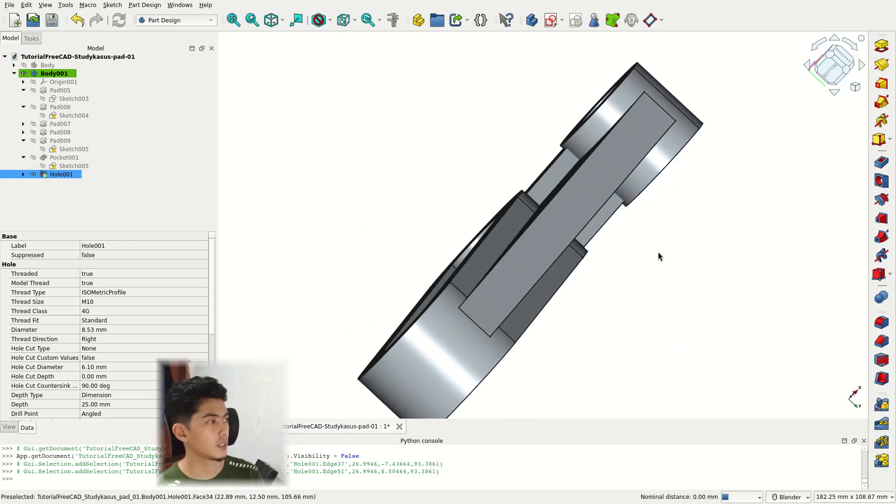
{"action": "left_click", "coordinate": [881, 322]}
{"action": "middle_click_drag", "start_coordinate": [653, 287], "coordinate": [712, 262]}
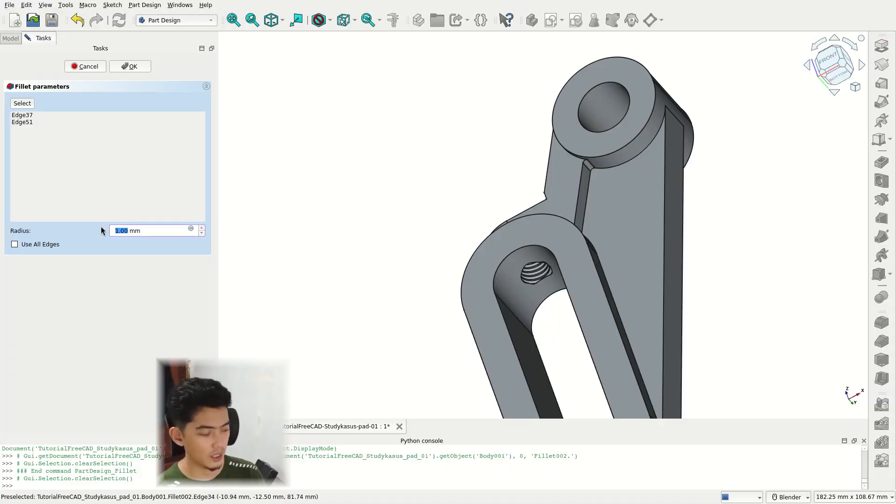
{"action": "left_click", "coordinate": [132, 66]}
- Fillet the two short edges where the arm's lower faces meet the slotted body, on both sides of the rib, with 13 mm radius
{"action": "middle_click_drag", "start_coordinate": [606, 196], "coordinate": [604, 194]}
{"action": "scroll", "coordinate": [588, 240], "scroll_direction": "up", "scroll_amount": 3}
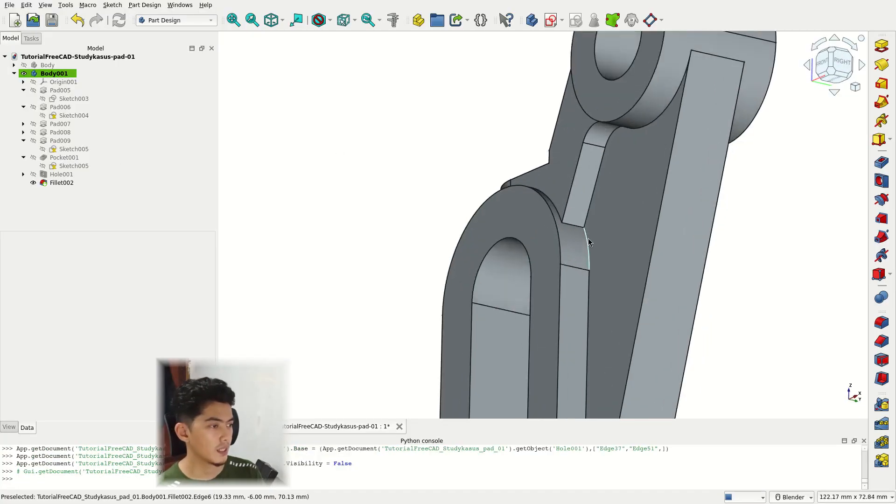
{"action": "left_click", "coordinate": [597, 227]}
{"action": "middle_click_drag", "start_coordinate": [598, 228], "coordinate": [580, 237]}
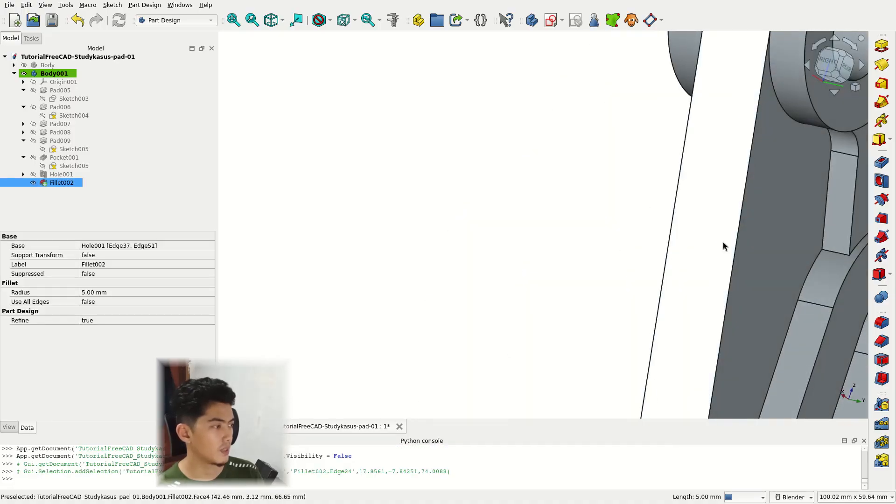
{"action": "scroll", "coordinate": [723, 246], "scroll_direction": "down", "scroll_amount": 3}
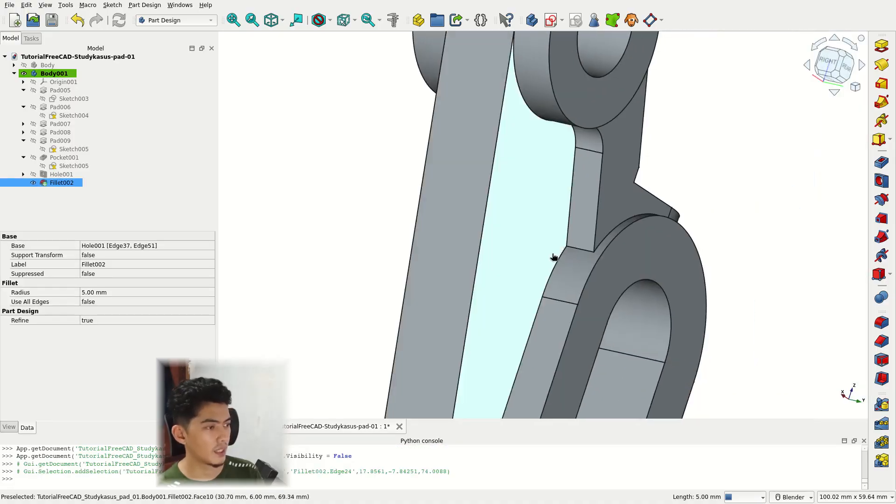
{"action": "left_click", "coordinate": [581, 251], "text": "ctrl"}
{"action": "middle_click_drag", "start_coordinate": [581, 251], "coordinate": [616, 254]}
{"action": "scroll", "coordinate": [616, 255], "scroll_direction": "down", "scroll_amount": 3}
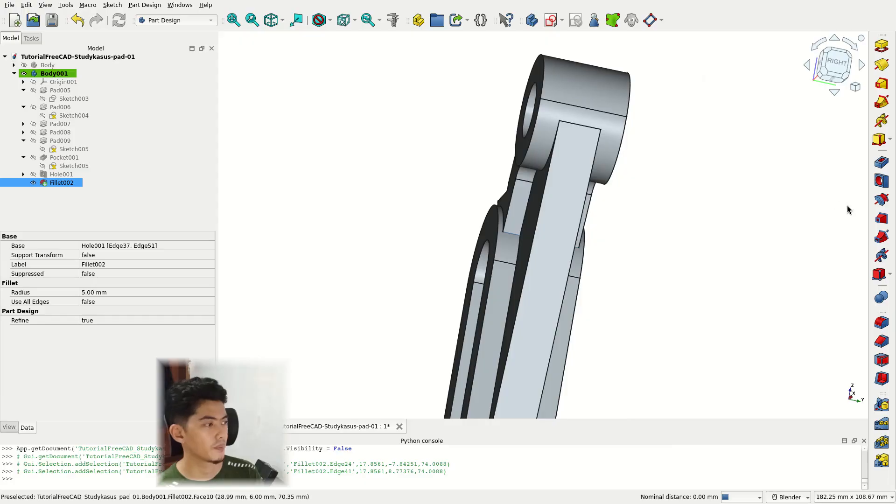
{"action": "left_click", "coordinate": [881, 322]}
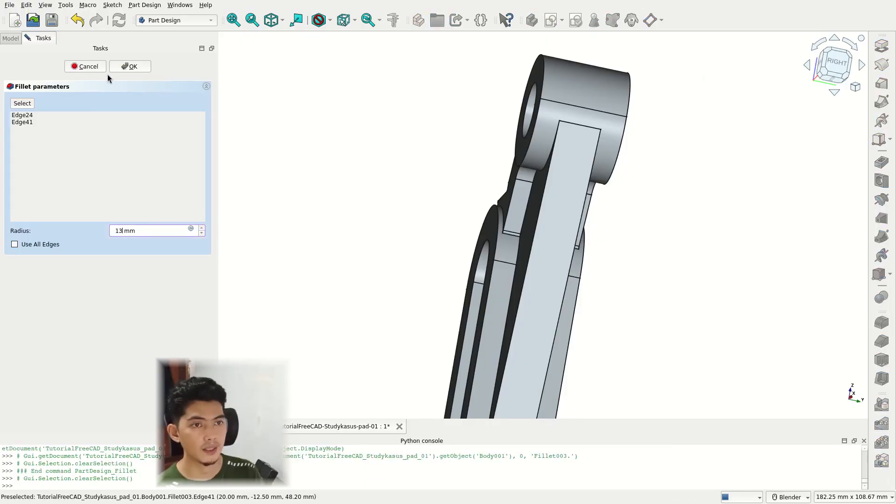
{"action": "key", "text": "Return"}
{"action": "scroll", "coordinate": [560, 258], "scroll_direction": "down", "scroll_amount": 4}
{"action": "middle_click_drag", "start_coordinate": [447, 238], "coordinate": [517, 228]}
{"action": "middle_click_drag", "start_coordinate": [495, 225], "coordinate": [513, 273]}
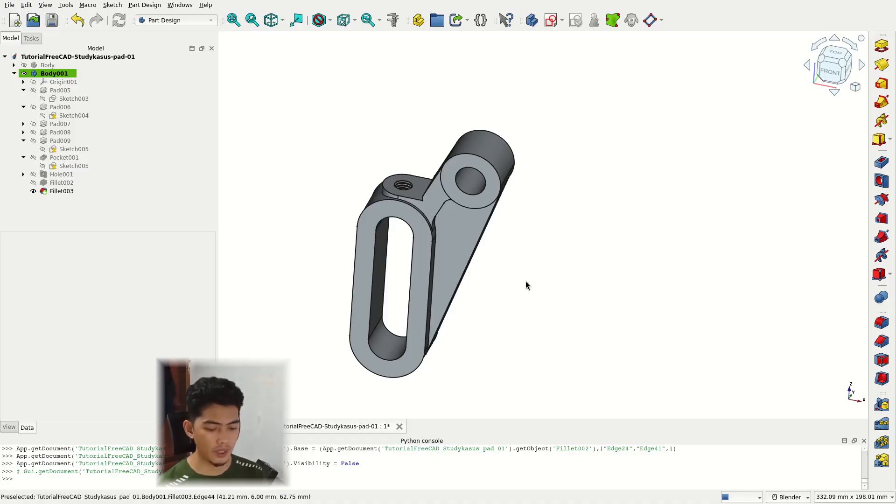
{"action": "middle_click_drag", "start_coordinate": [493, 280], "coordinate": [542, 239], "text": "shift"}
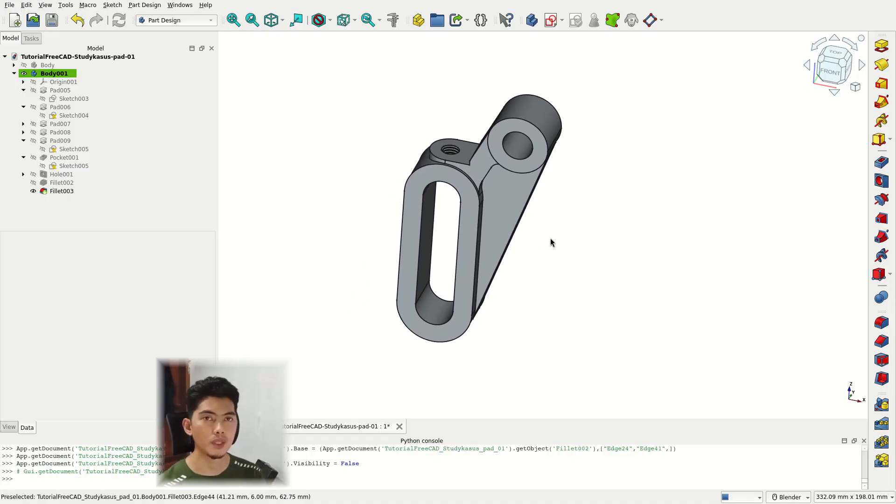